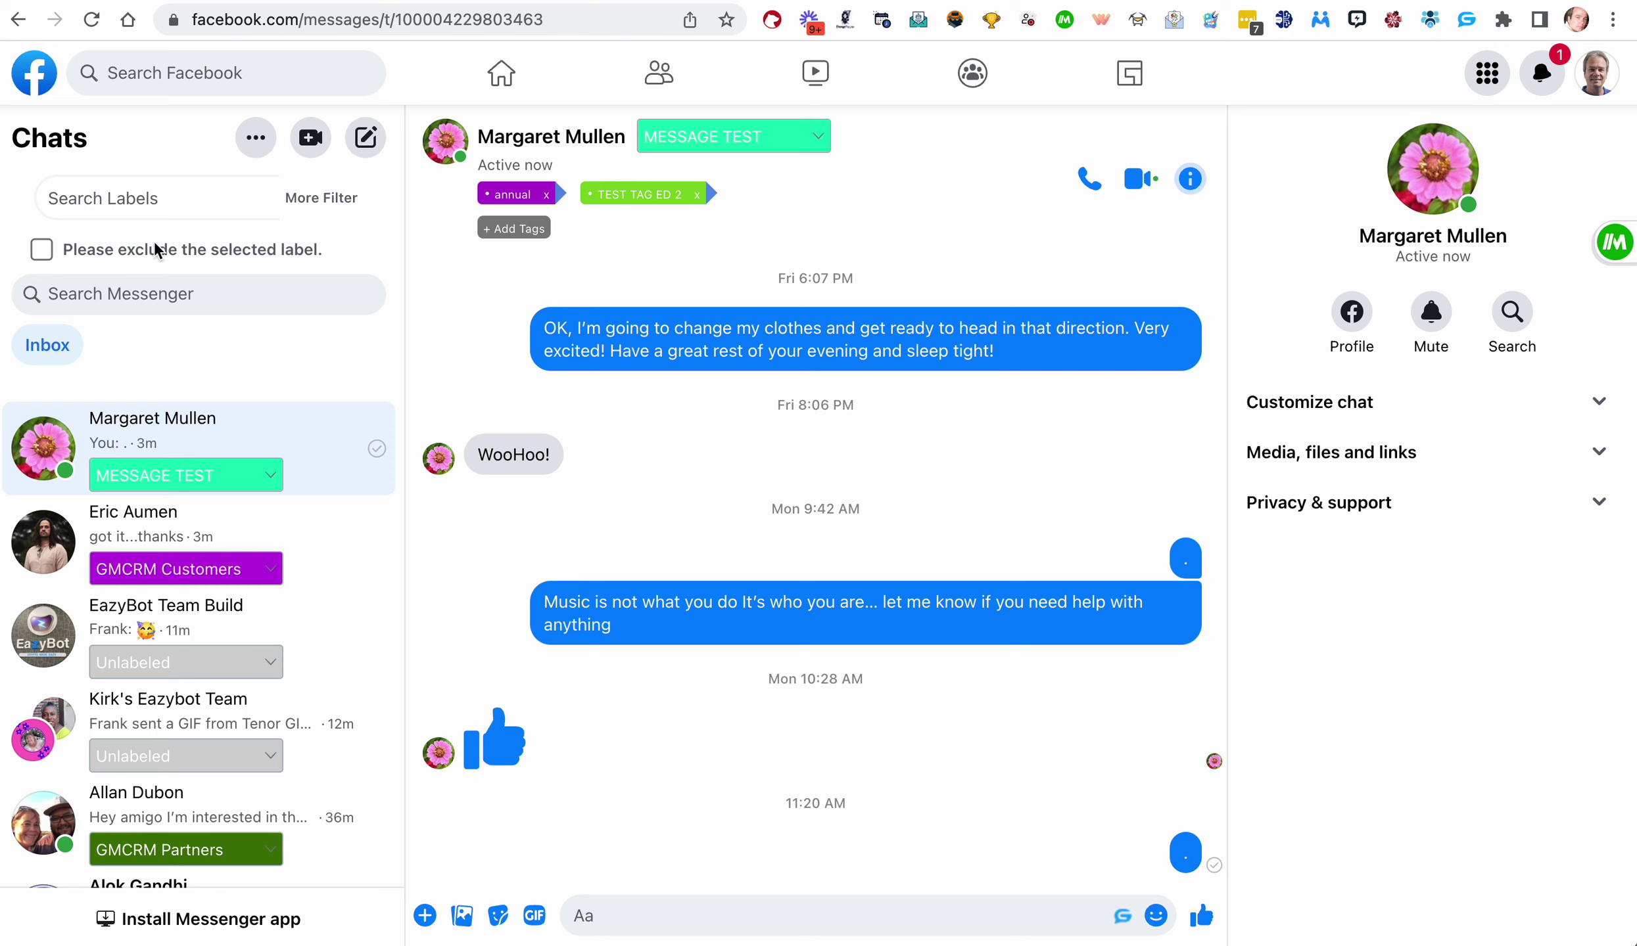
# Step: Search Messenger for a contact by last name, clear the query and return to the chat list
pyautogui.click(138, 297)
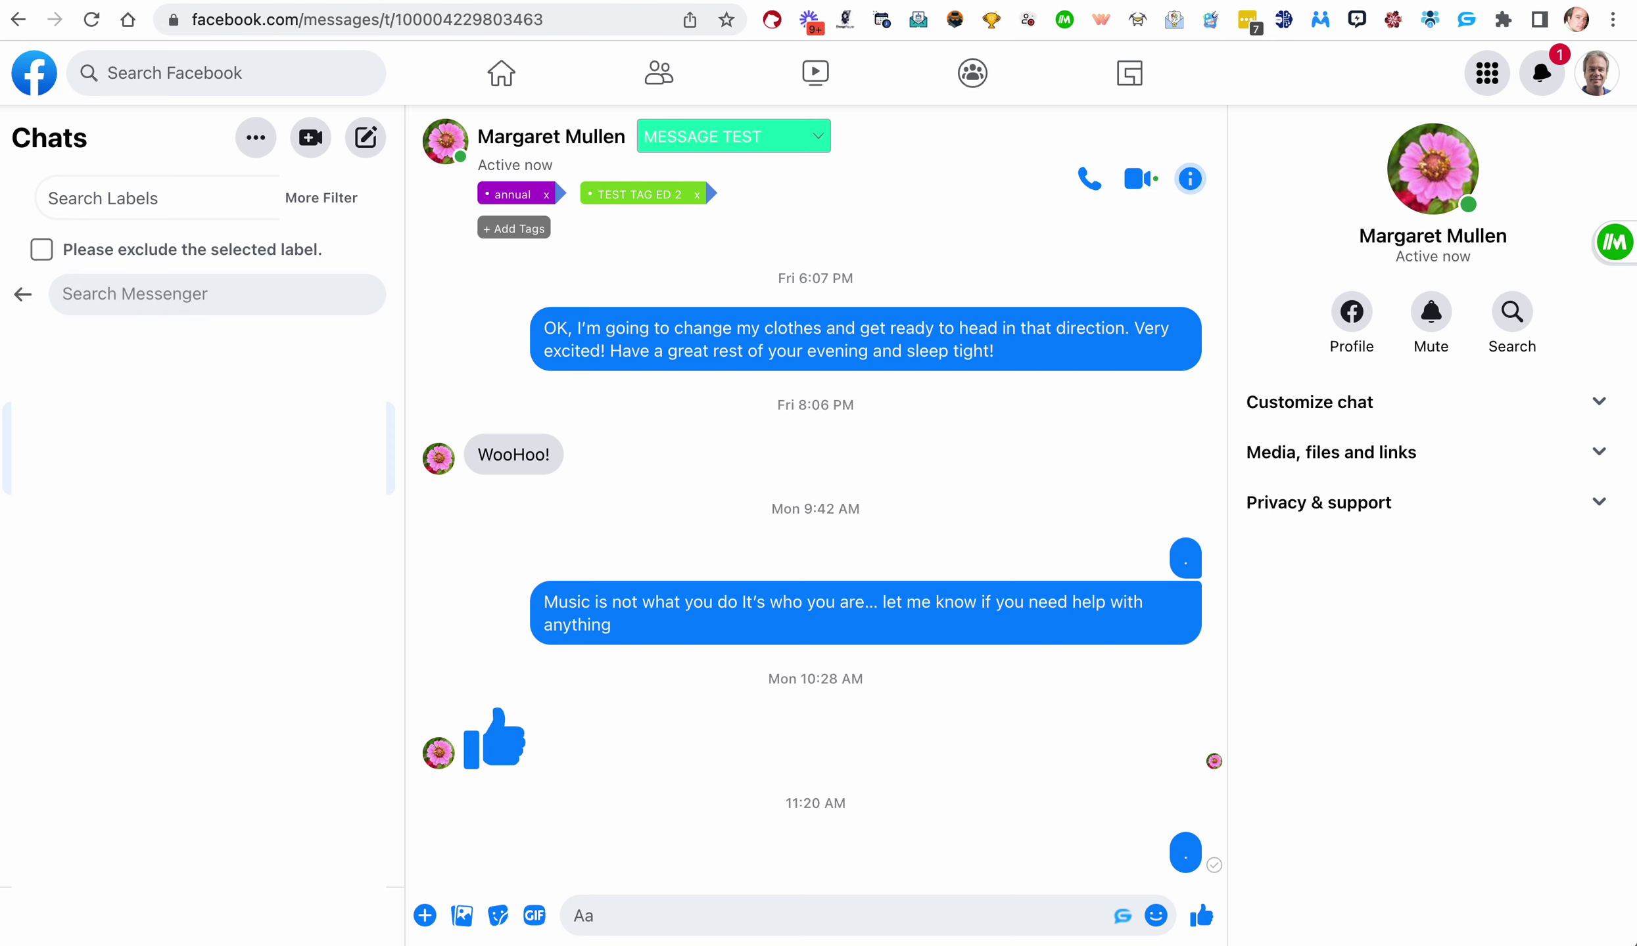
pyautogui.write('mullen')
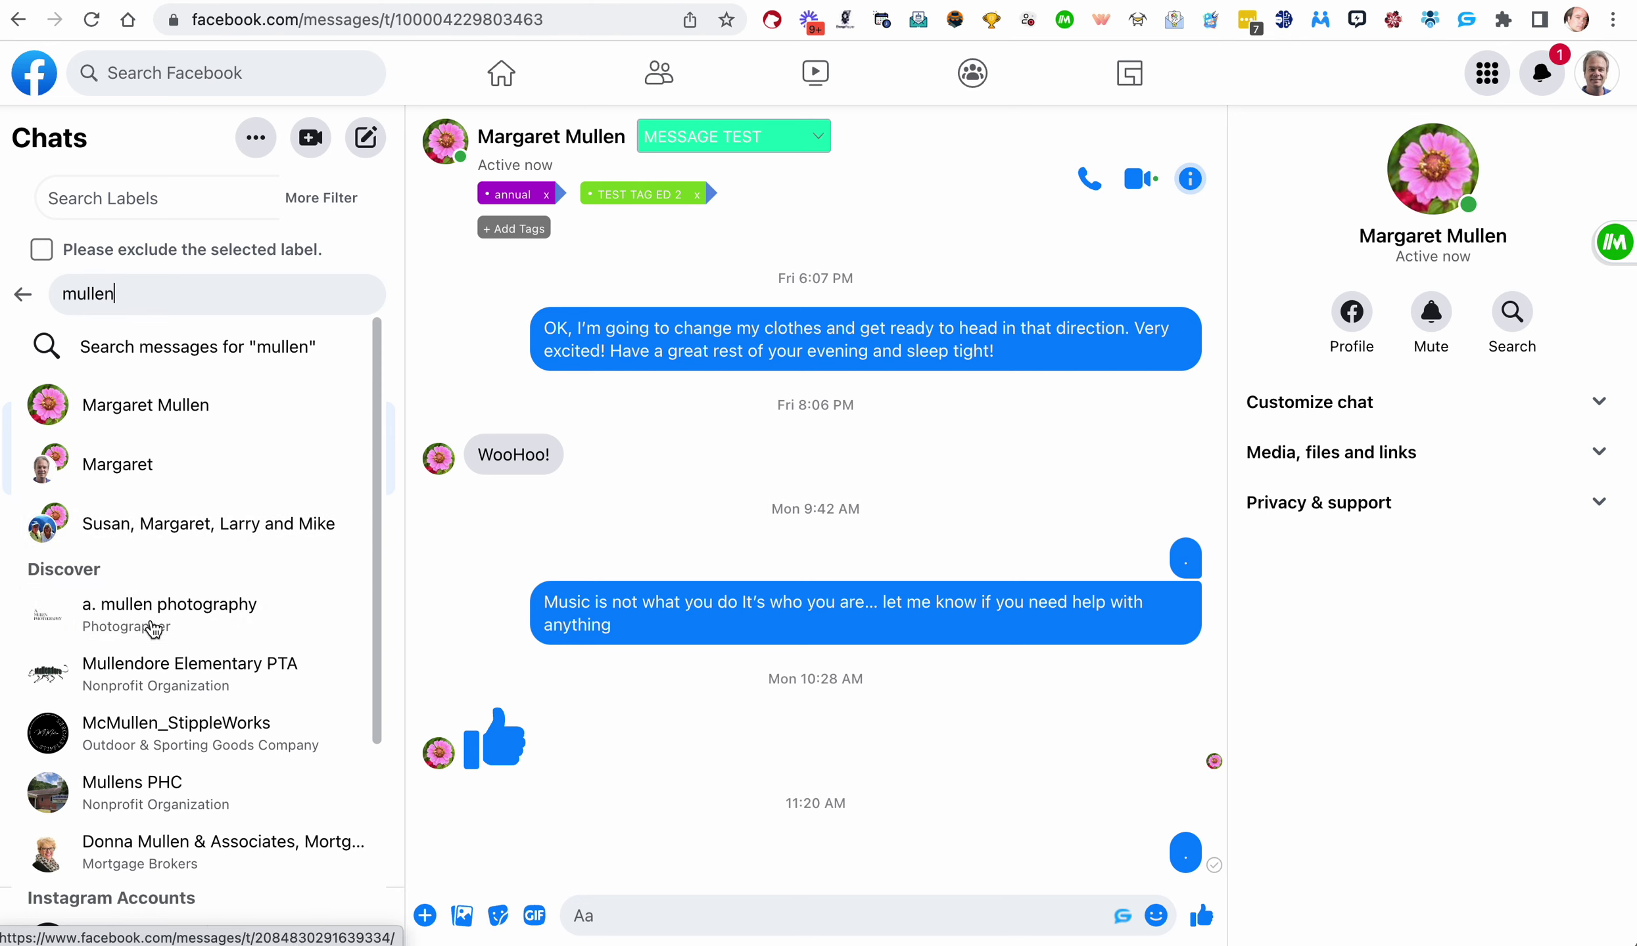
pyautogui.doubleClick(149, 297)
pyautogui.press('BackSpace')
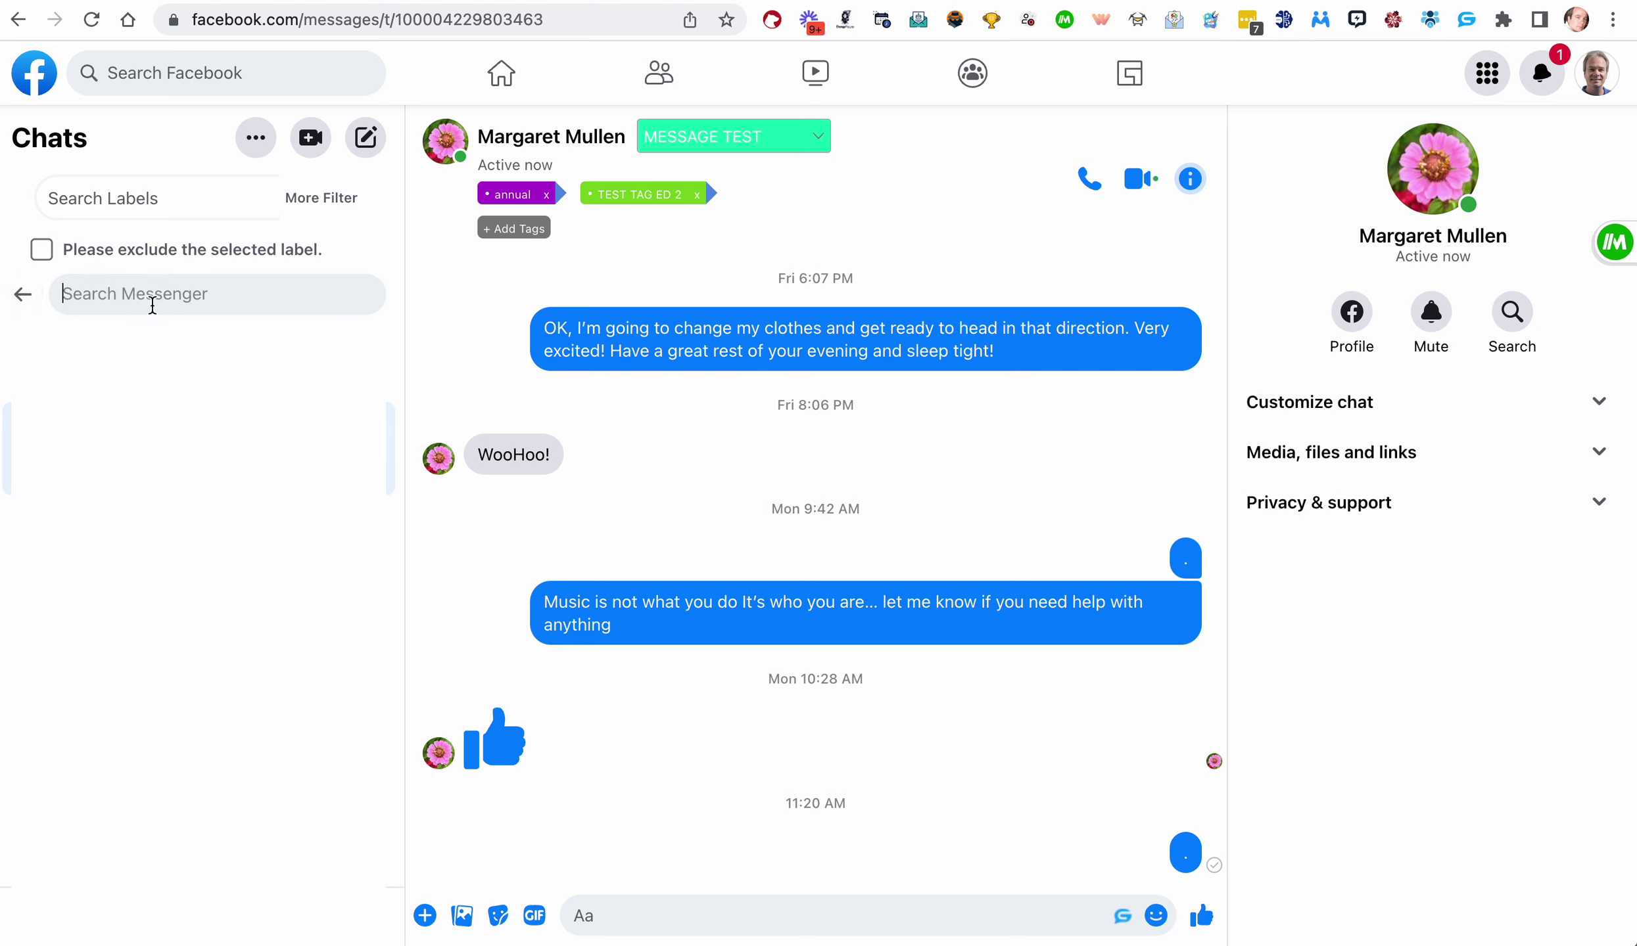
pyautogui.click(25, 295)
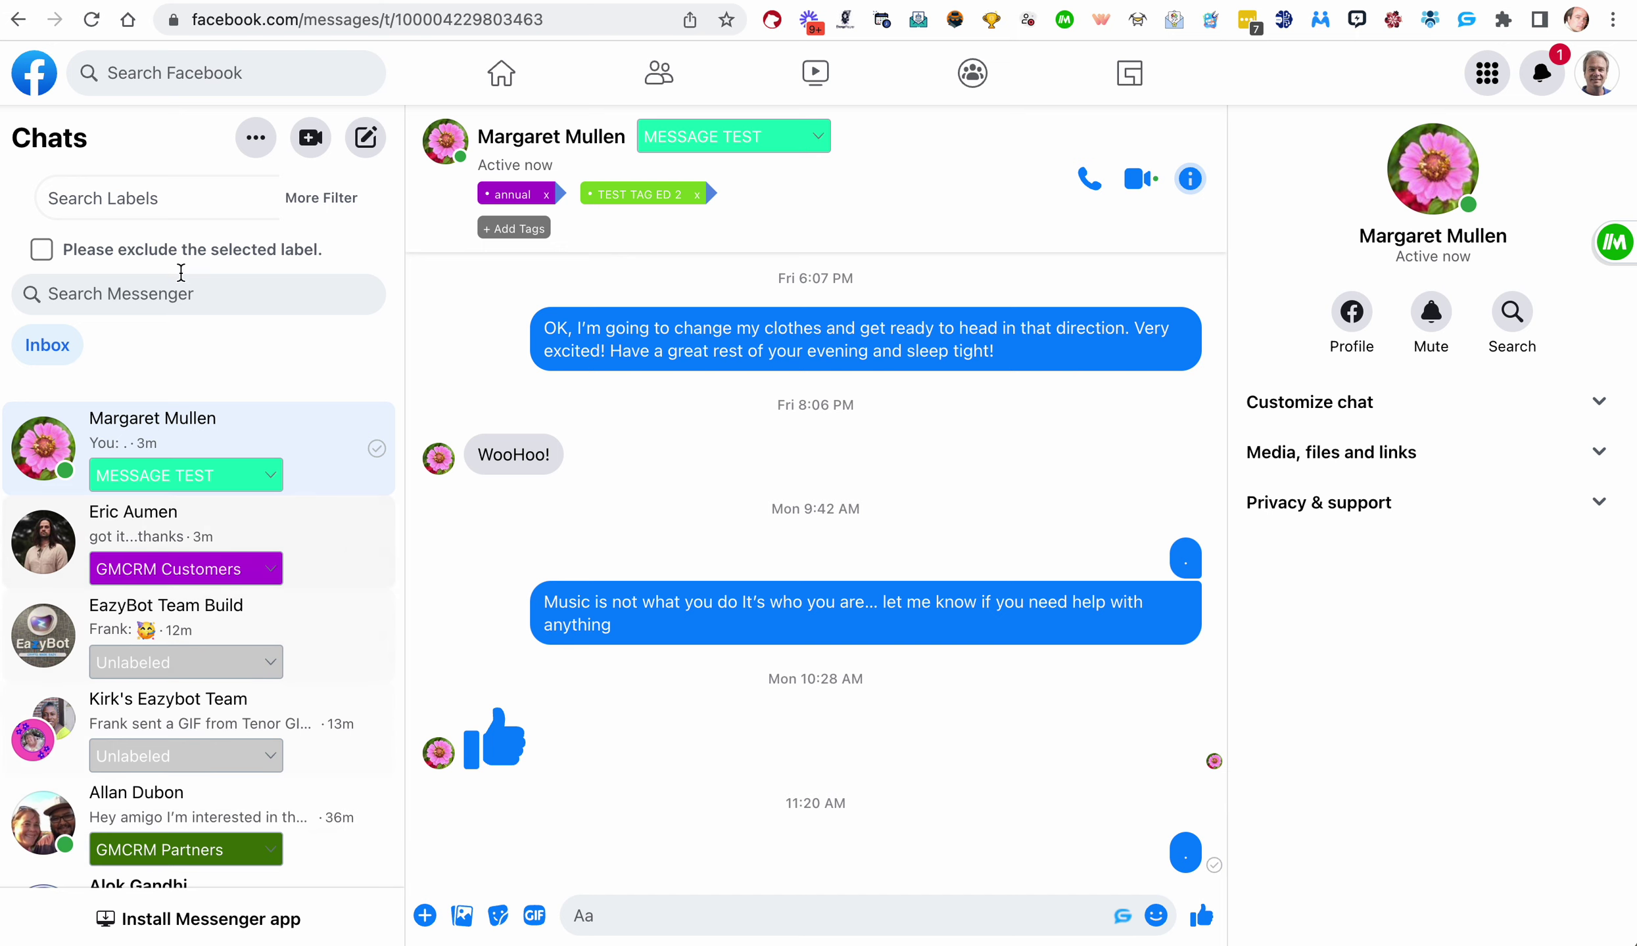
# Step: Filter the chats by the label text "GMCRM" and look through the matching conversations
pyautogui.click(165, 199)
pyautogui.write('GMCRM')
pyautogui.scroll(-15, 233, 486)
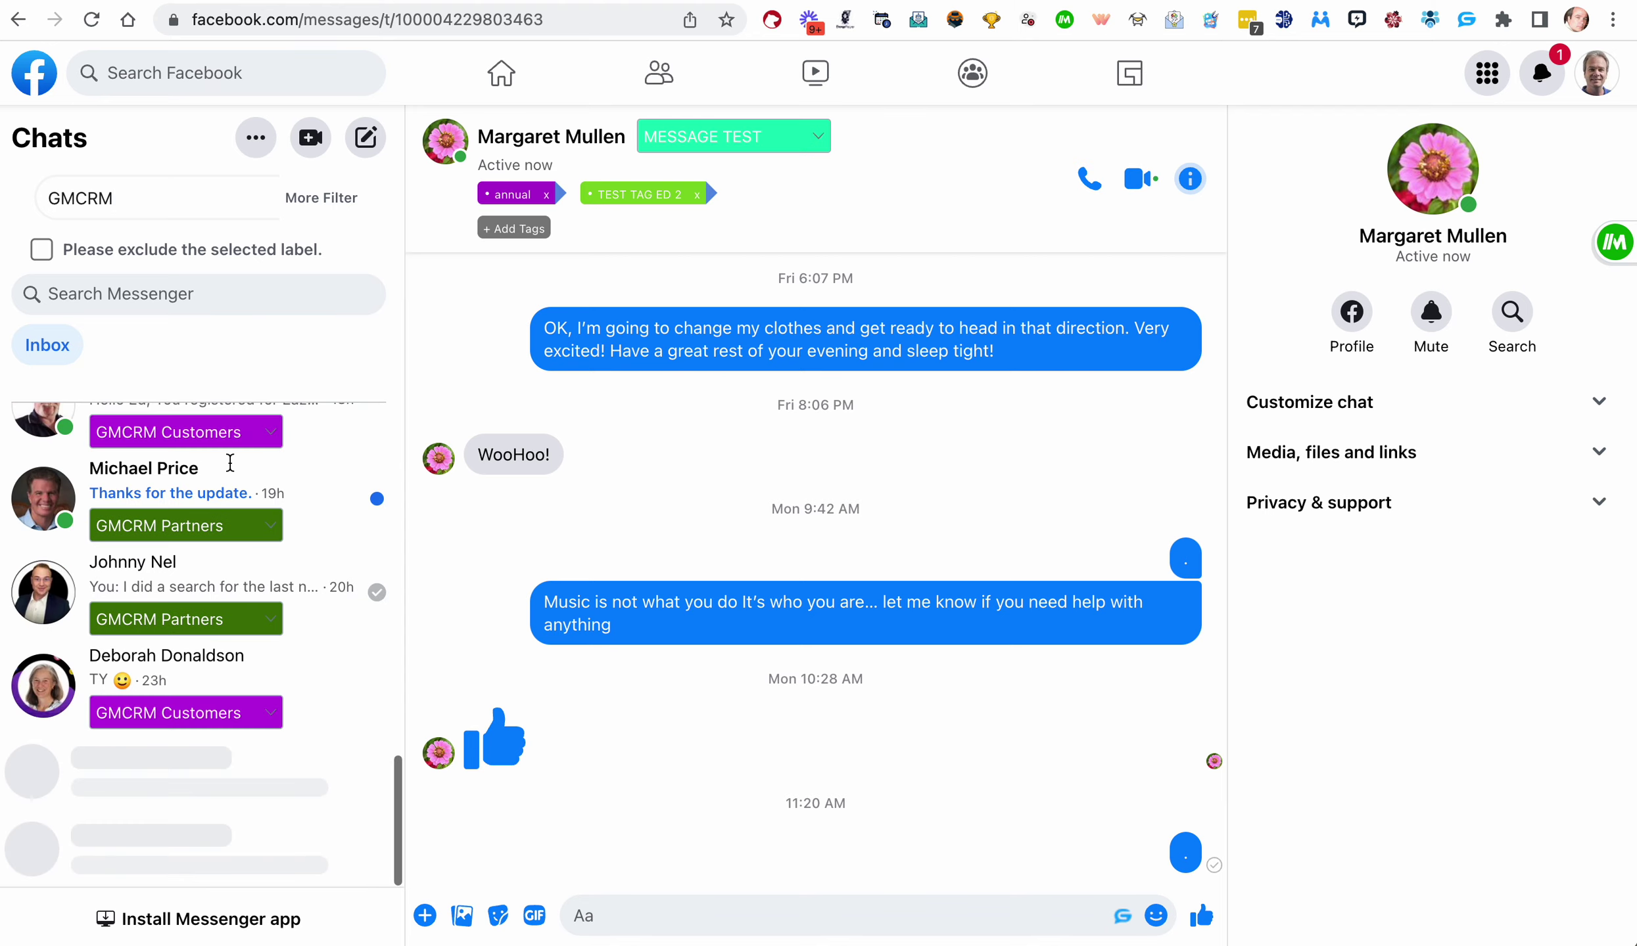
pyautogui.scroll(-10, 238, 501)
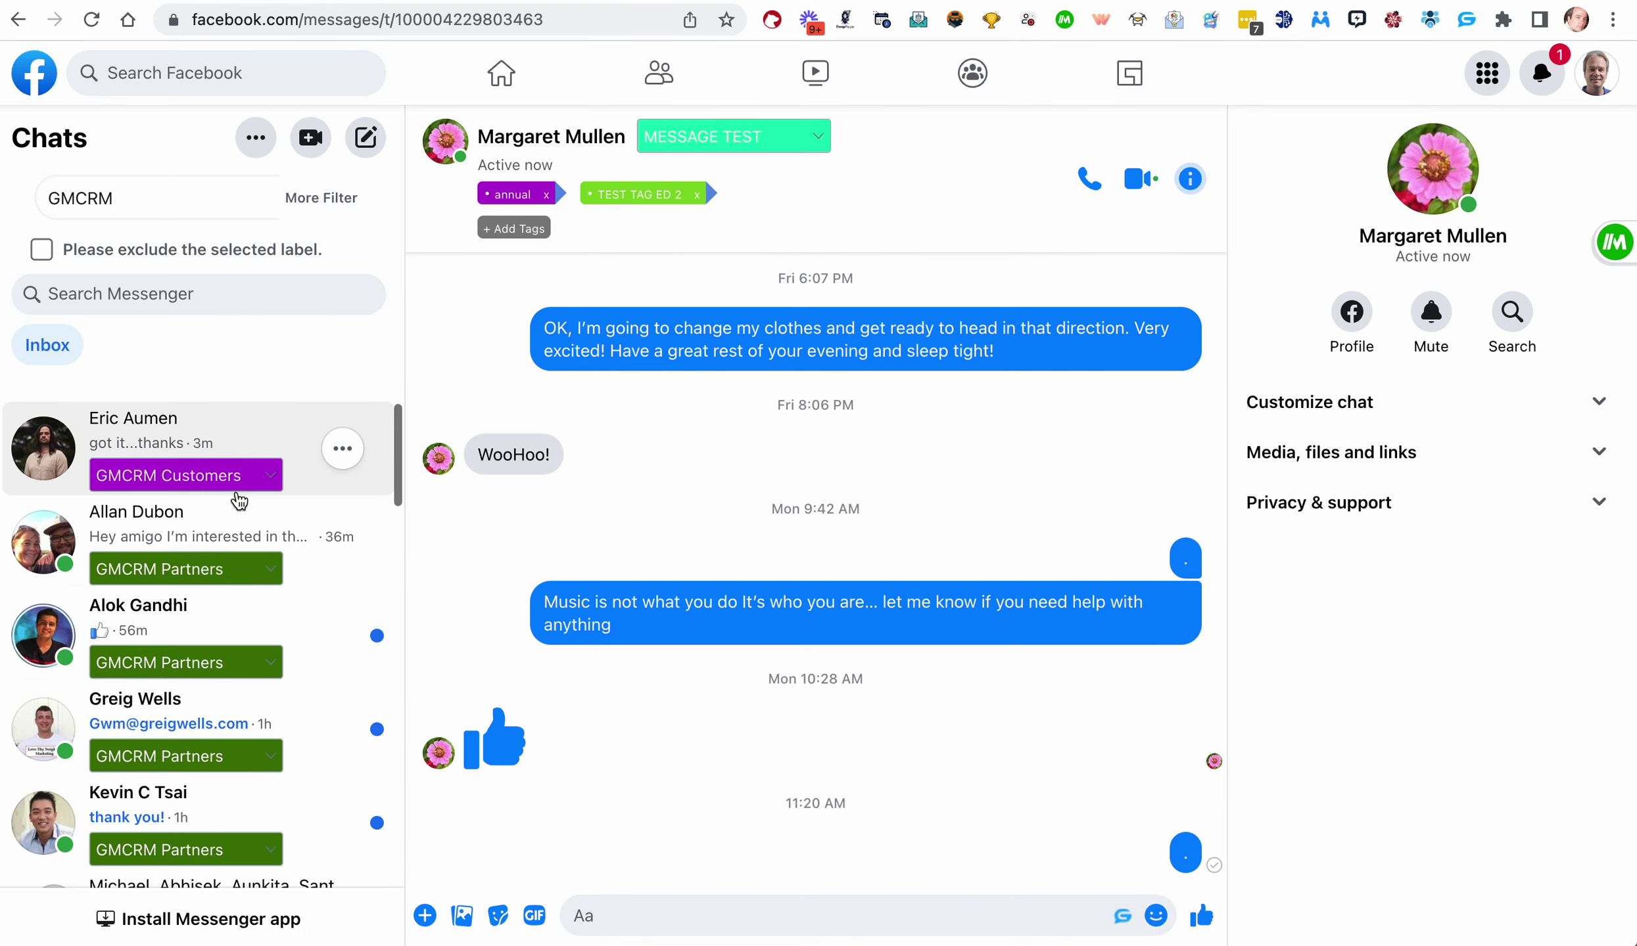
pyautogui.scroll(-5, 239, 500)
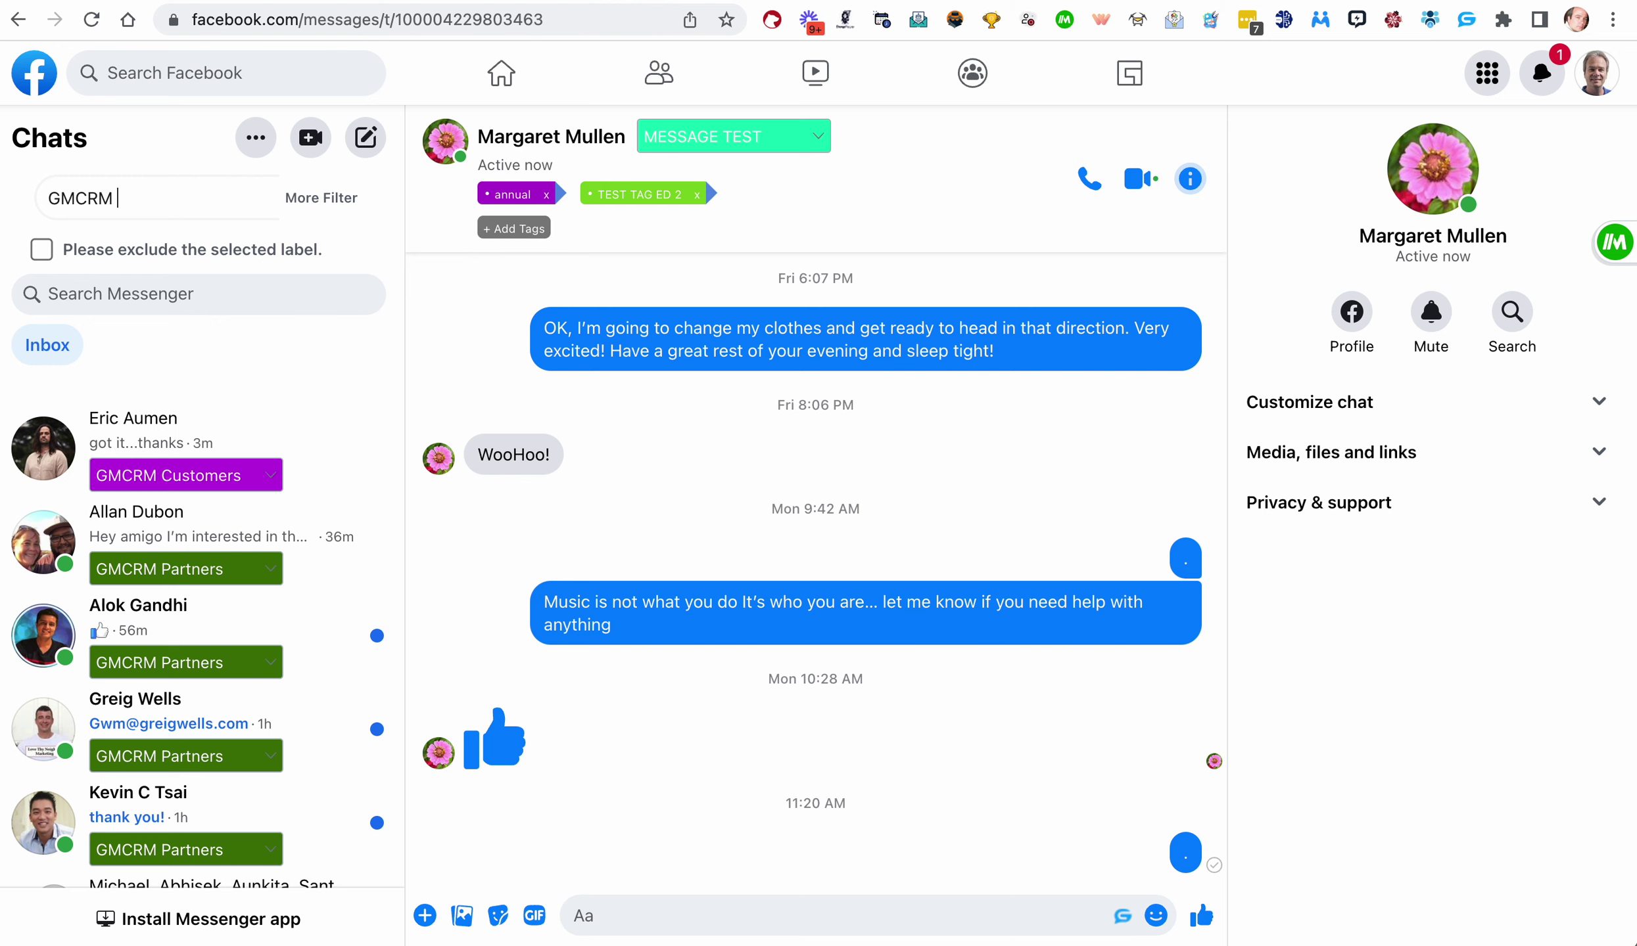
# Step: Narrow the label search to "GMCRM P" and look through the partner conversations
pyautogui.write('P')
pyautogui.scroll(-5, 231, 546)
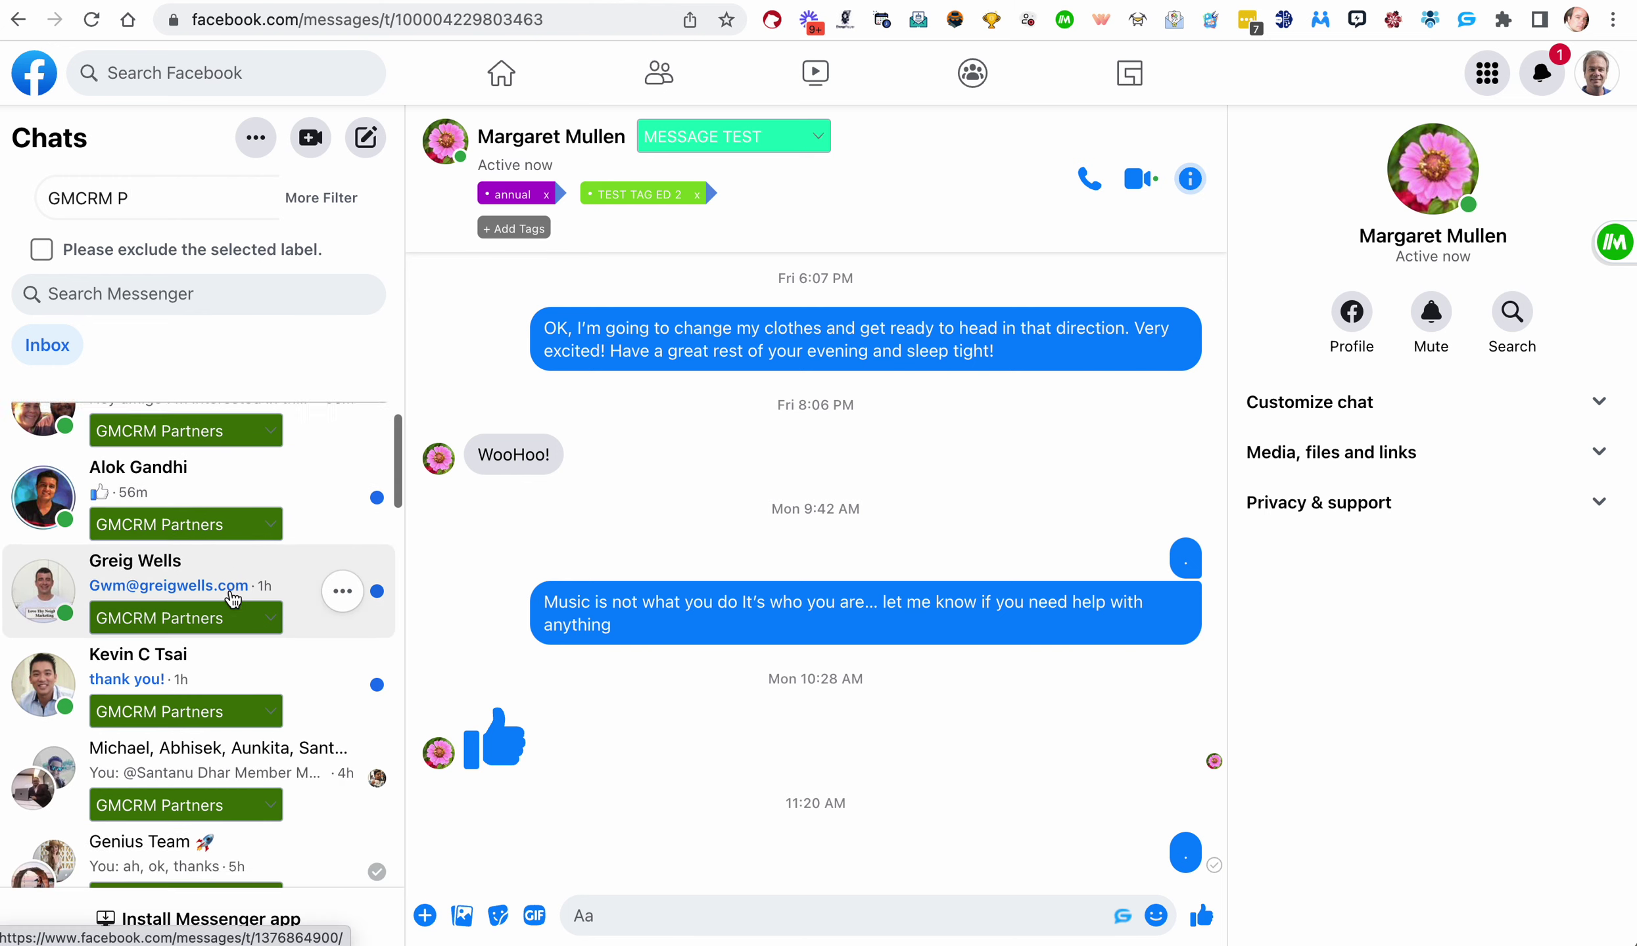
pyautogui.scroll(5, 232, 579)
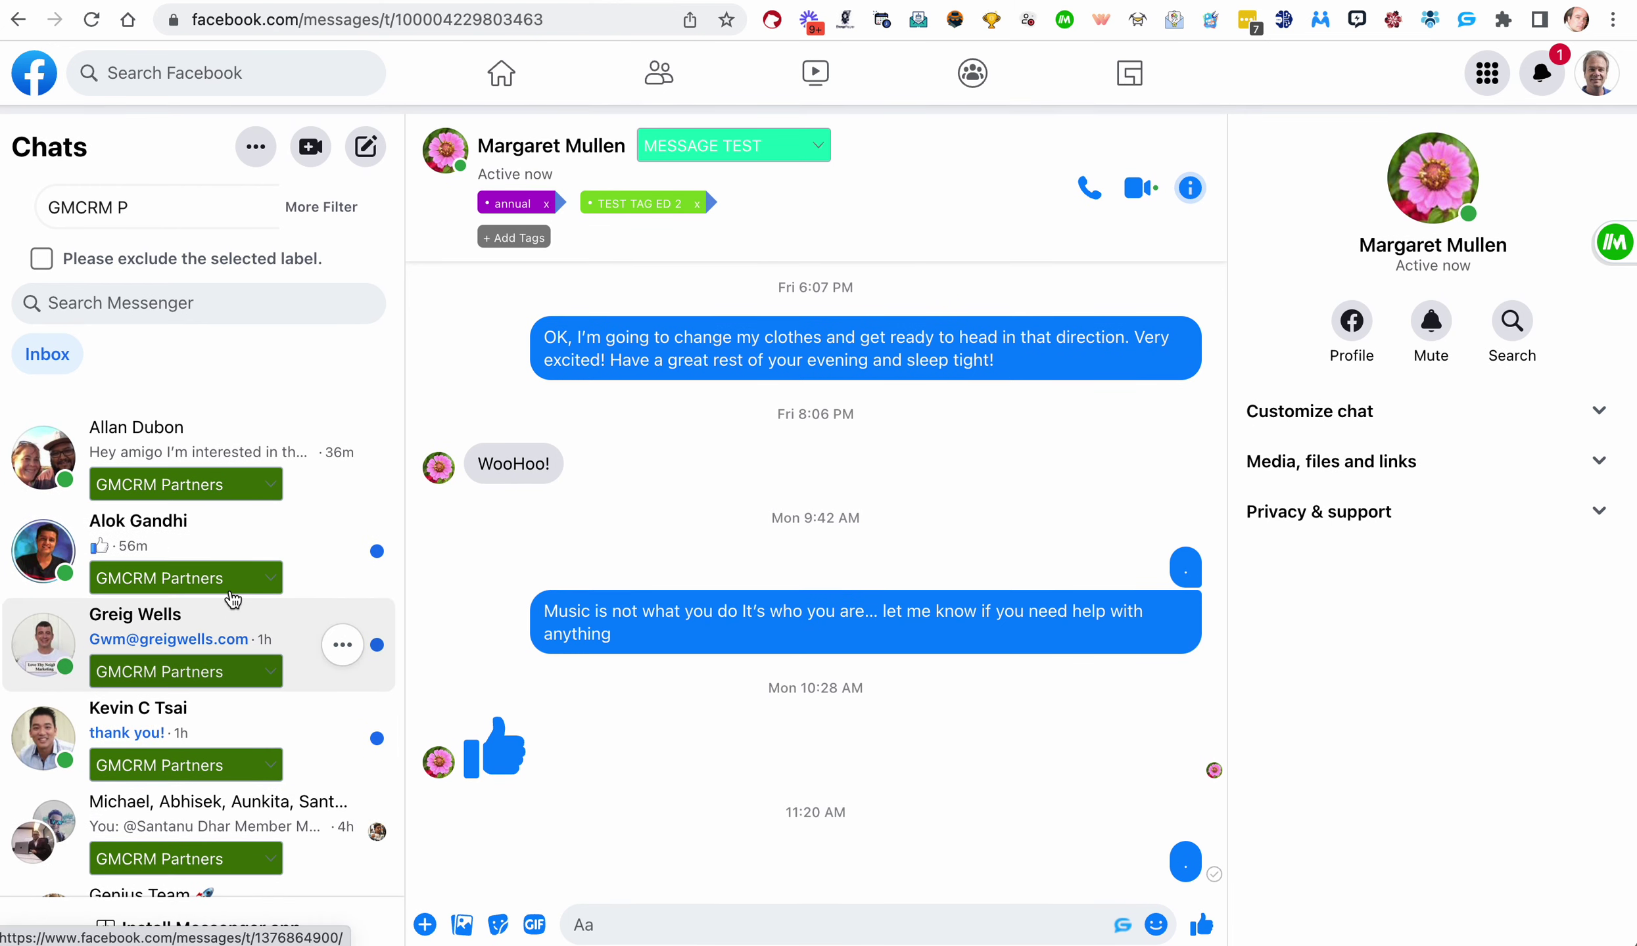
pyautogui.scroll(-1, 231, 578)
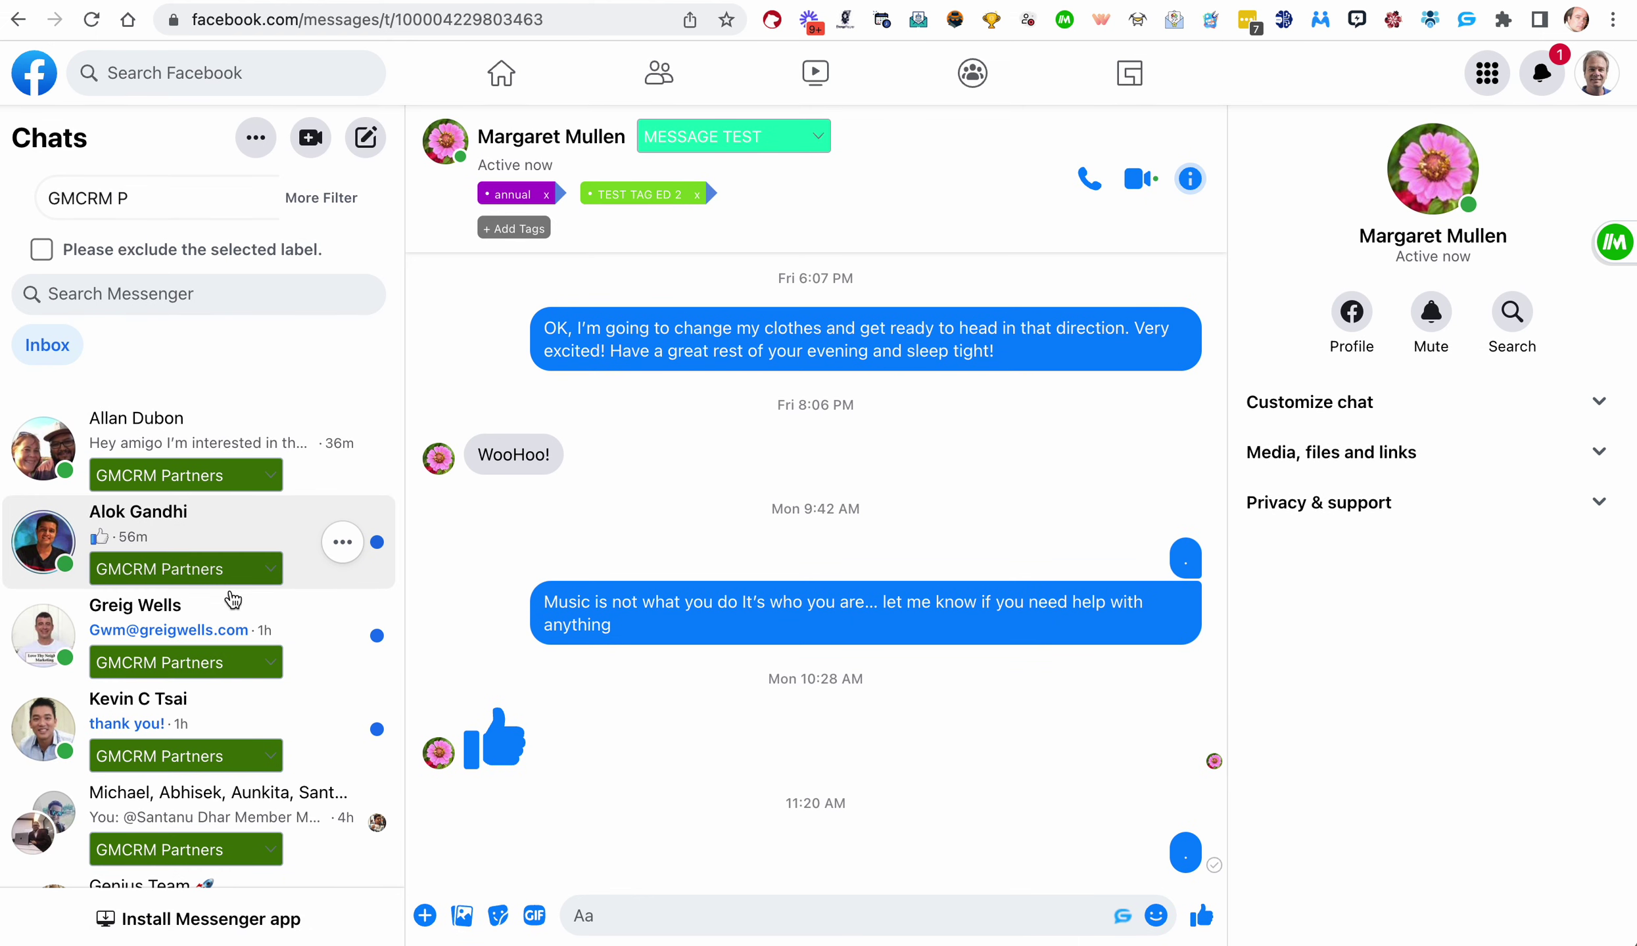
# Step: Show the additional chat filters and limit the conversations to "Sent By You"
pyautogui.click(328, 196)
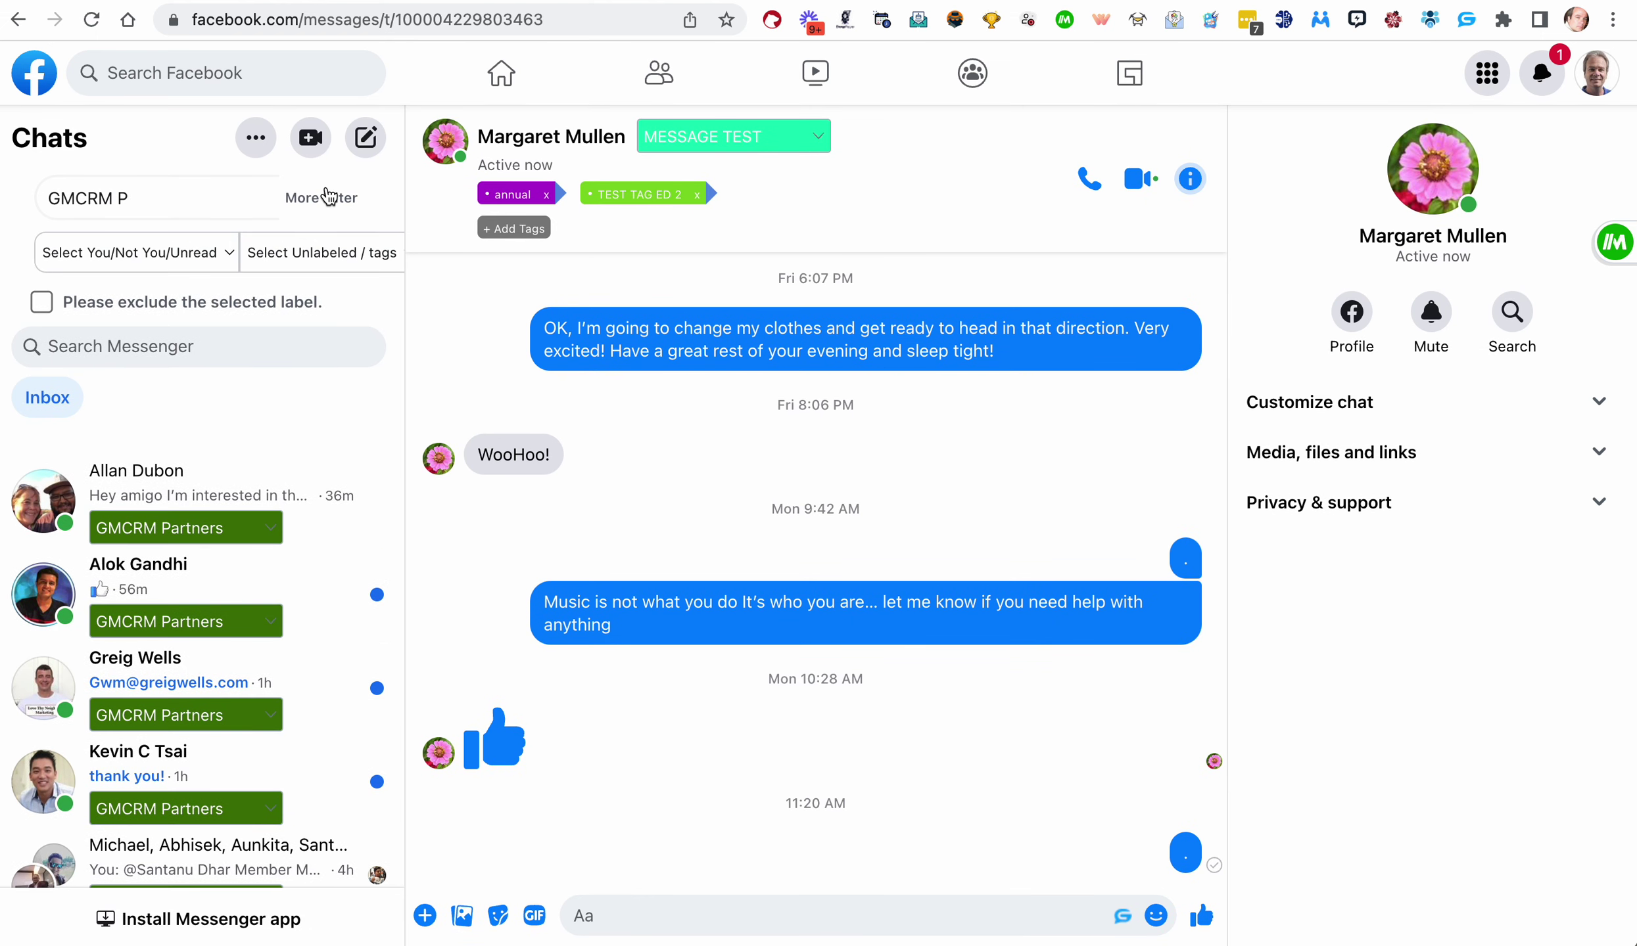
pyautogui.click(222, 257)
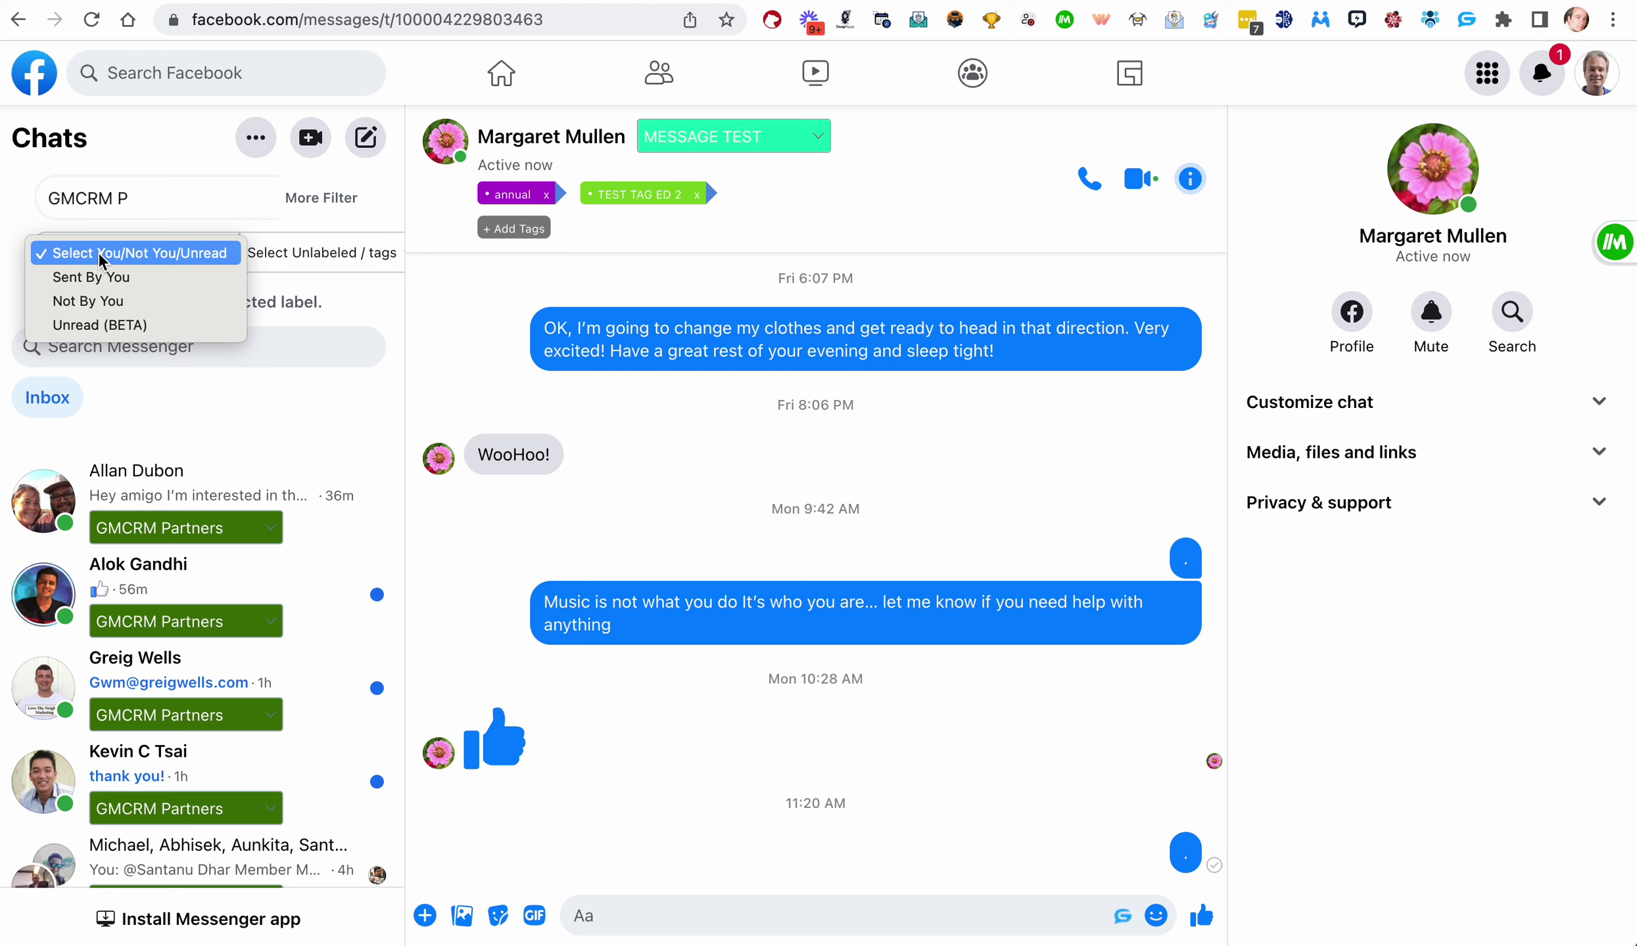
pyautogui.click(96, 277)
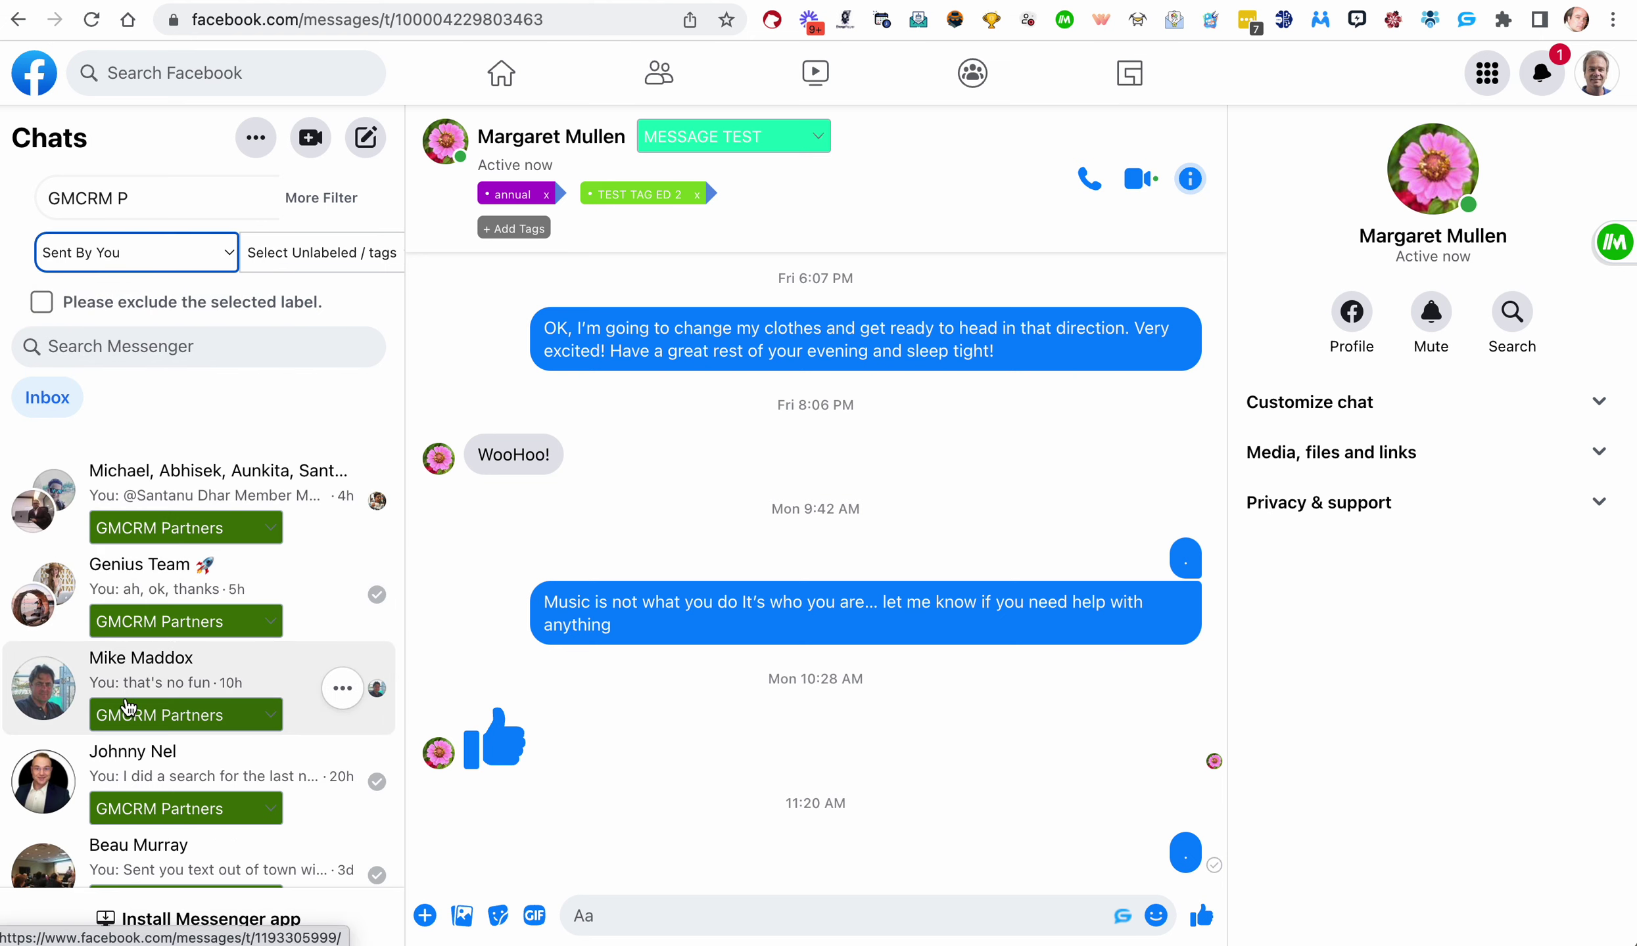
pyautogui.scroll(-3, 128, 707)
pyautogui.scroll(3, 99, 657)
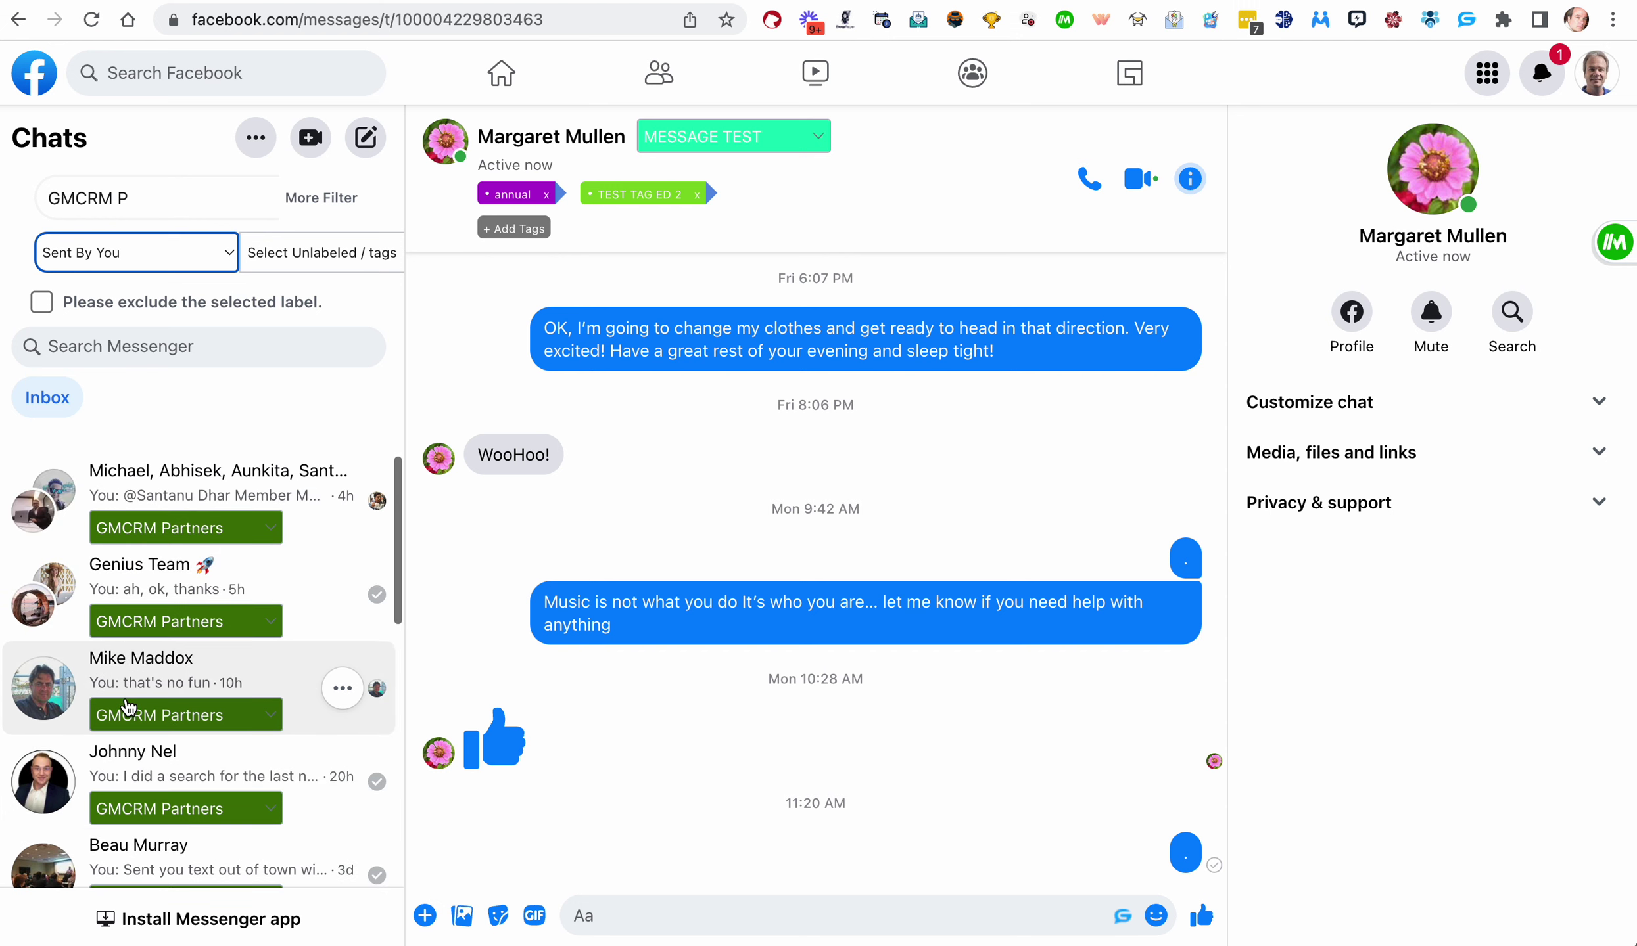
# Step: Switch the sender filter to "Not By You" and look through the filtered conversations
pyautogui.click(134, 264)
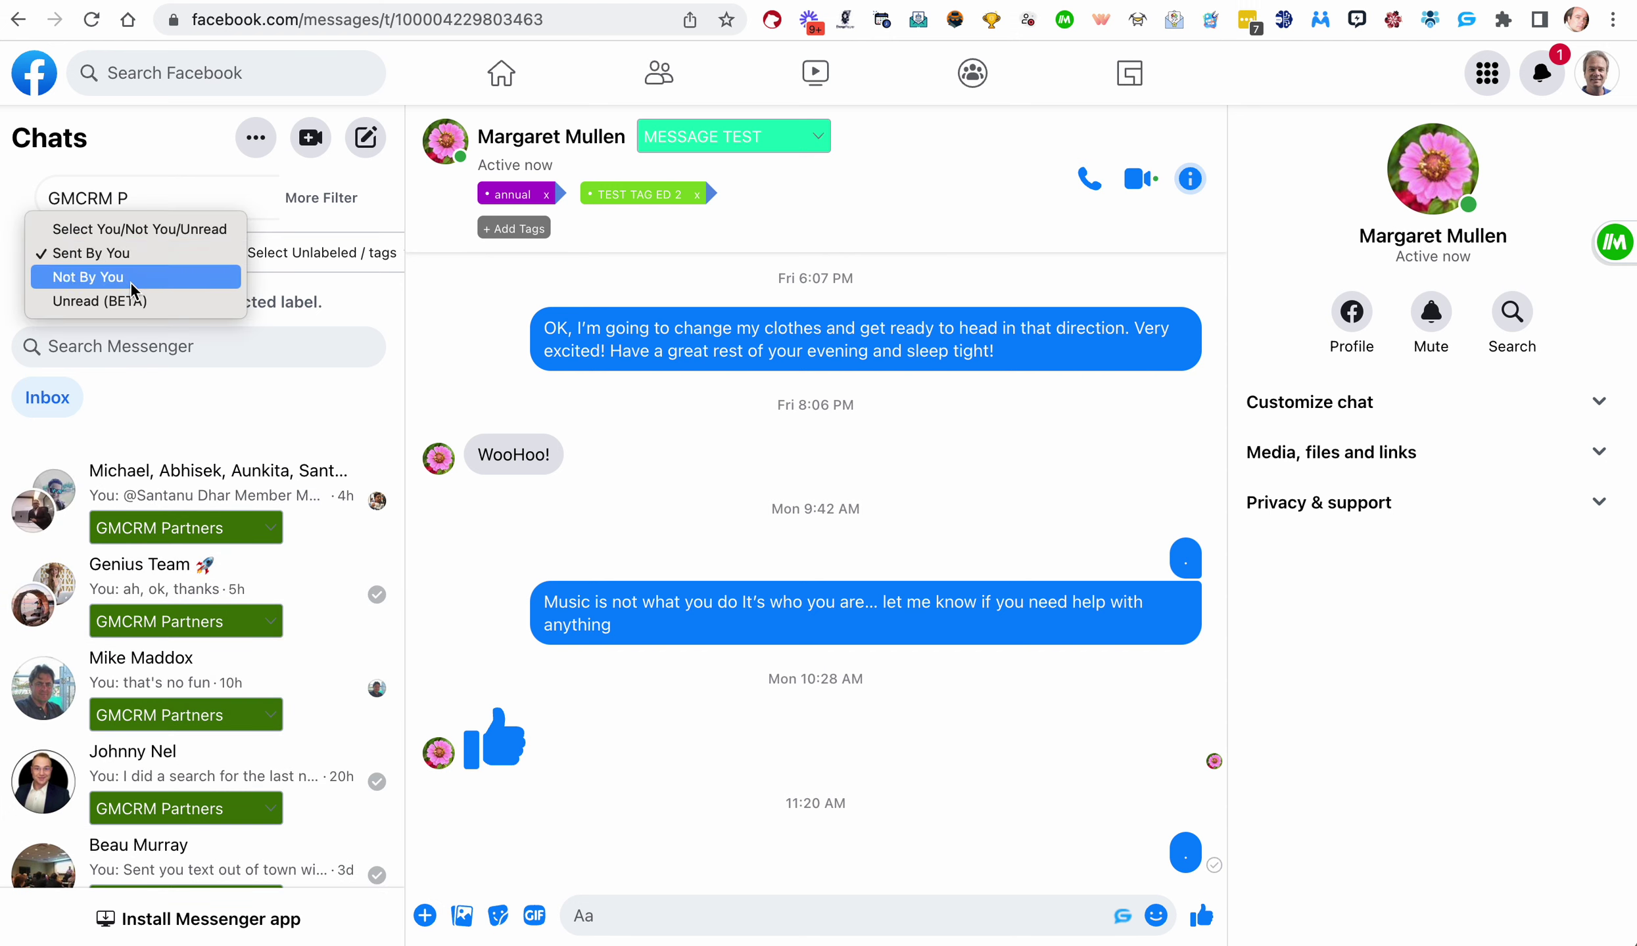
pyautogui.click(130, 281)
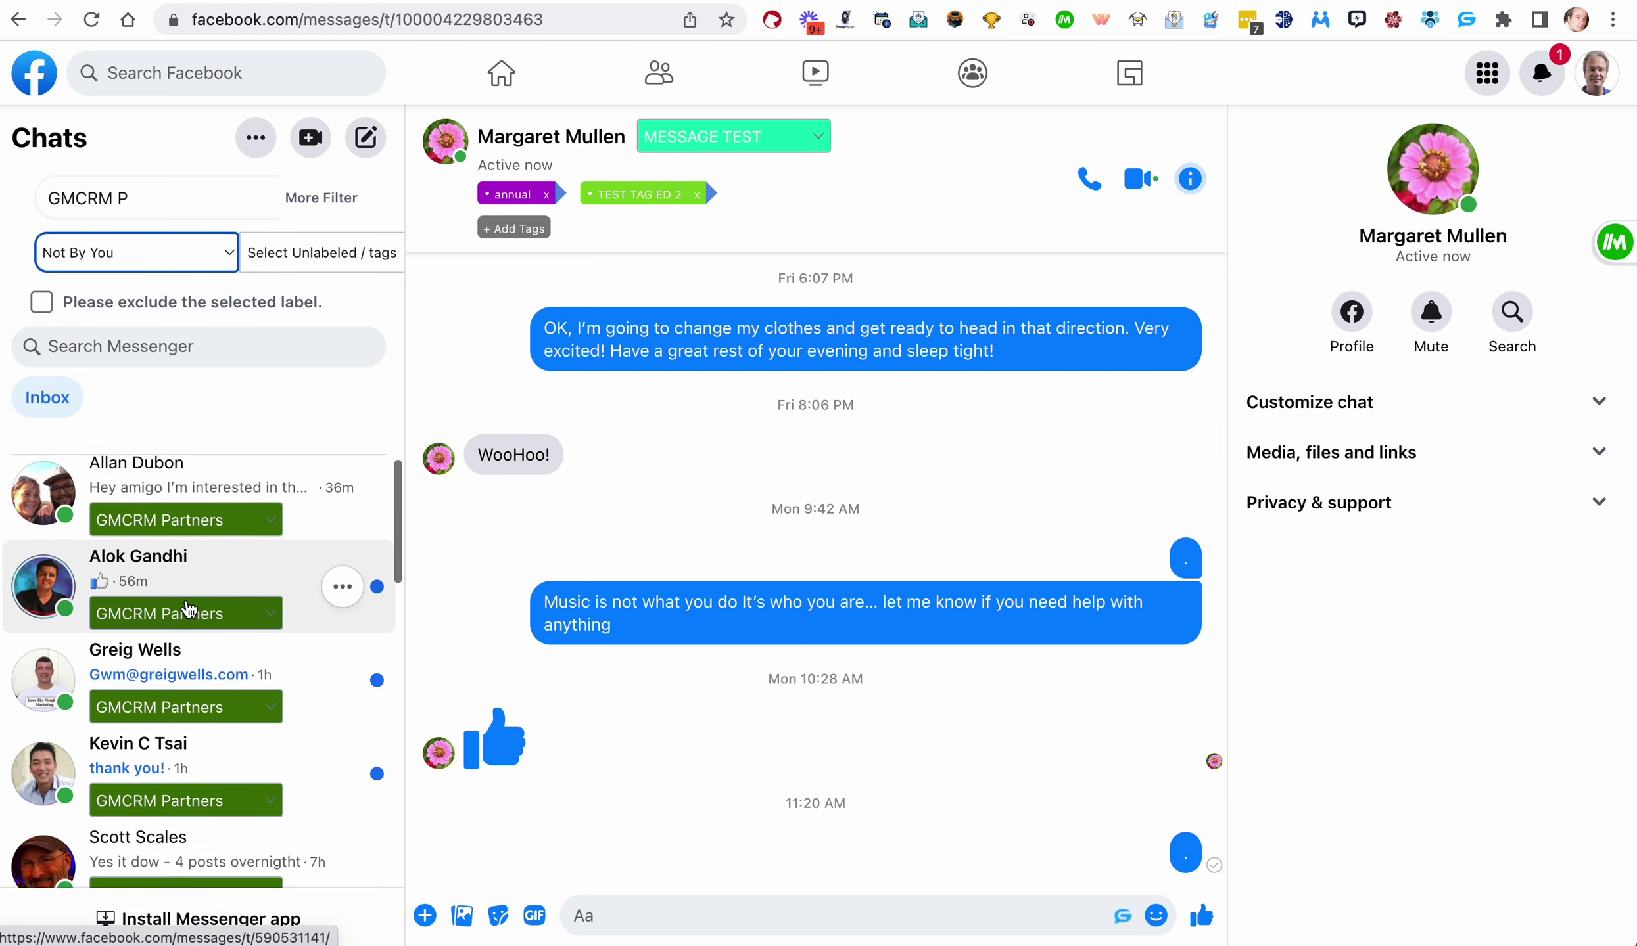
pyautogui.scroll(-3, 188, 591)
pyautogui.scroll(-8, 189, 609)
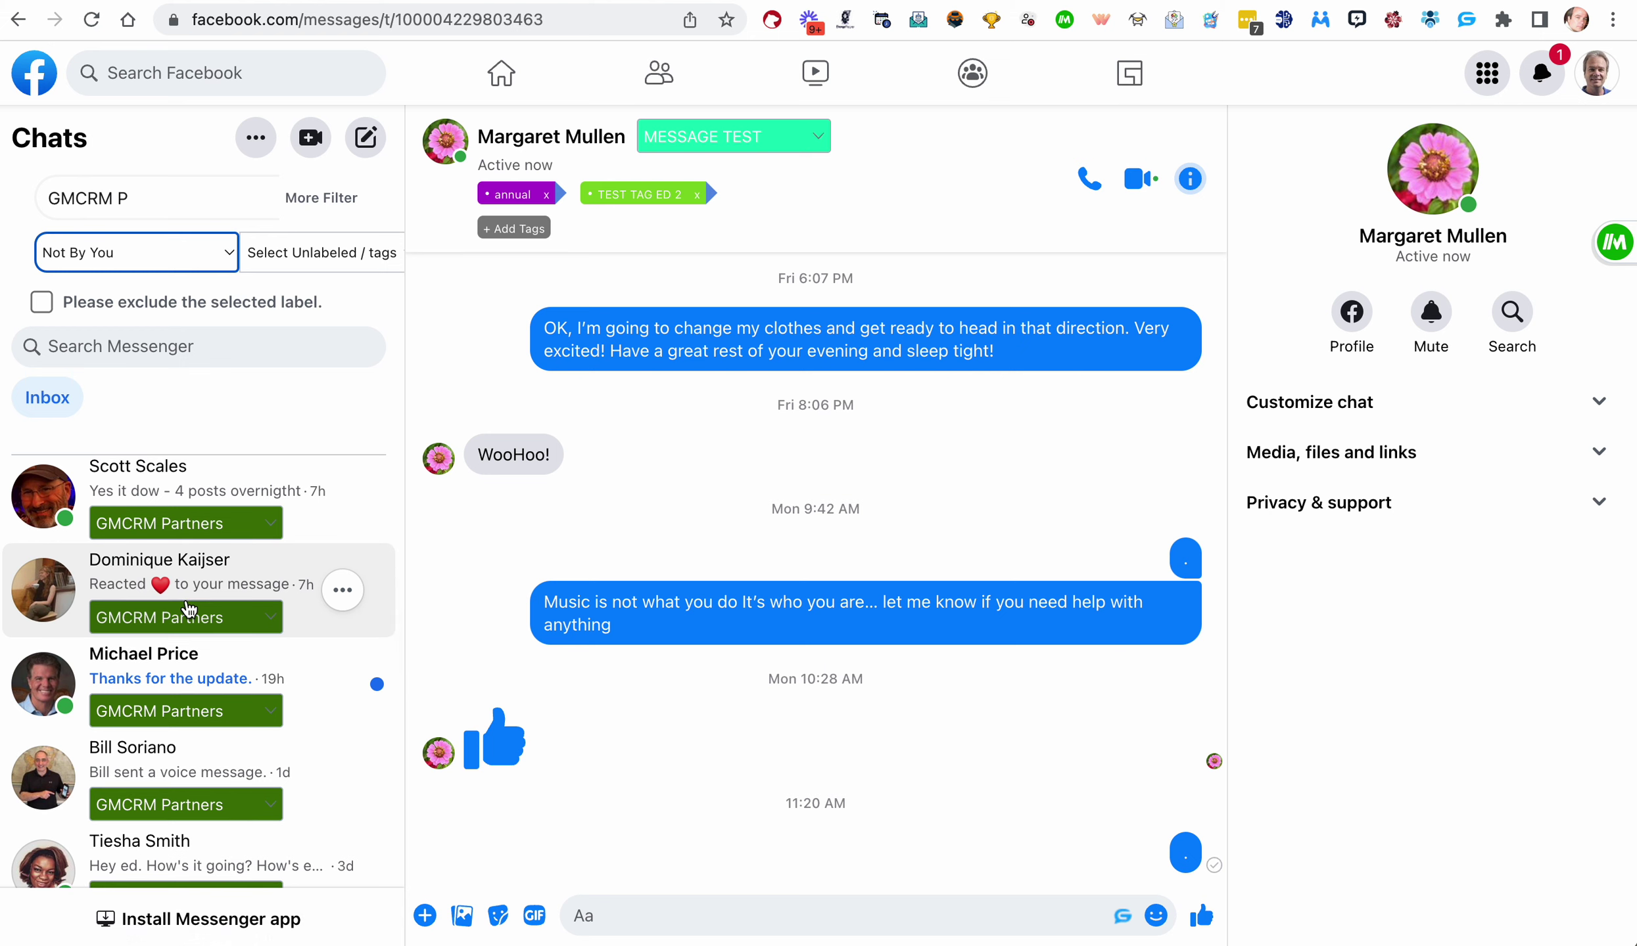
pyautogui.scroll(10, 189, 609)
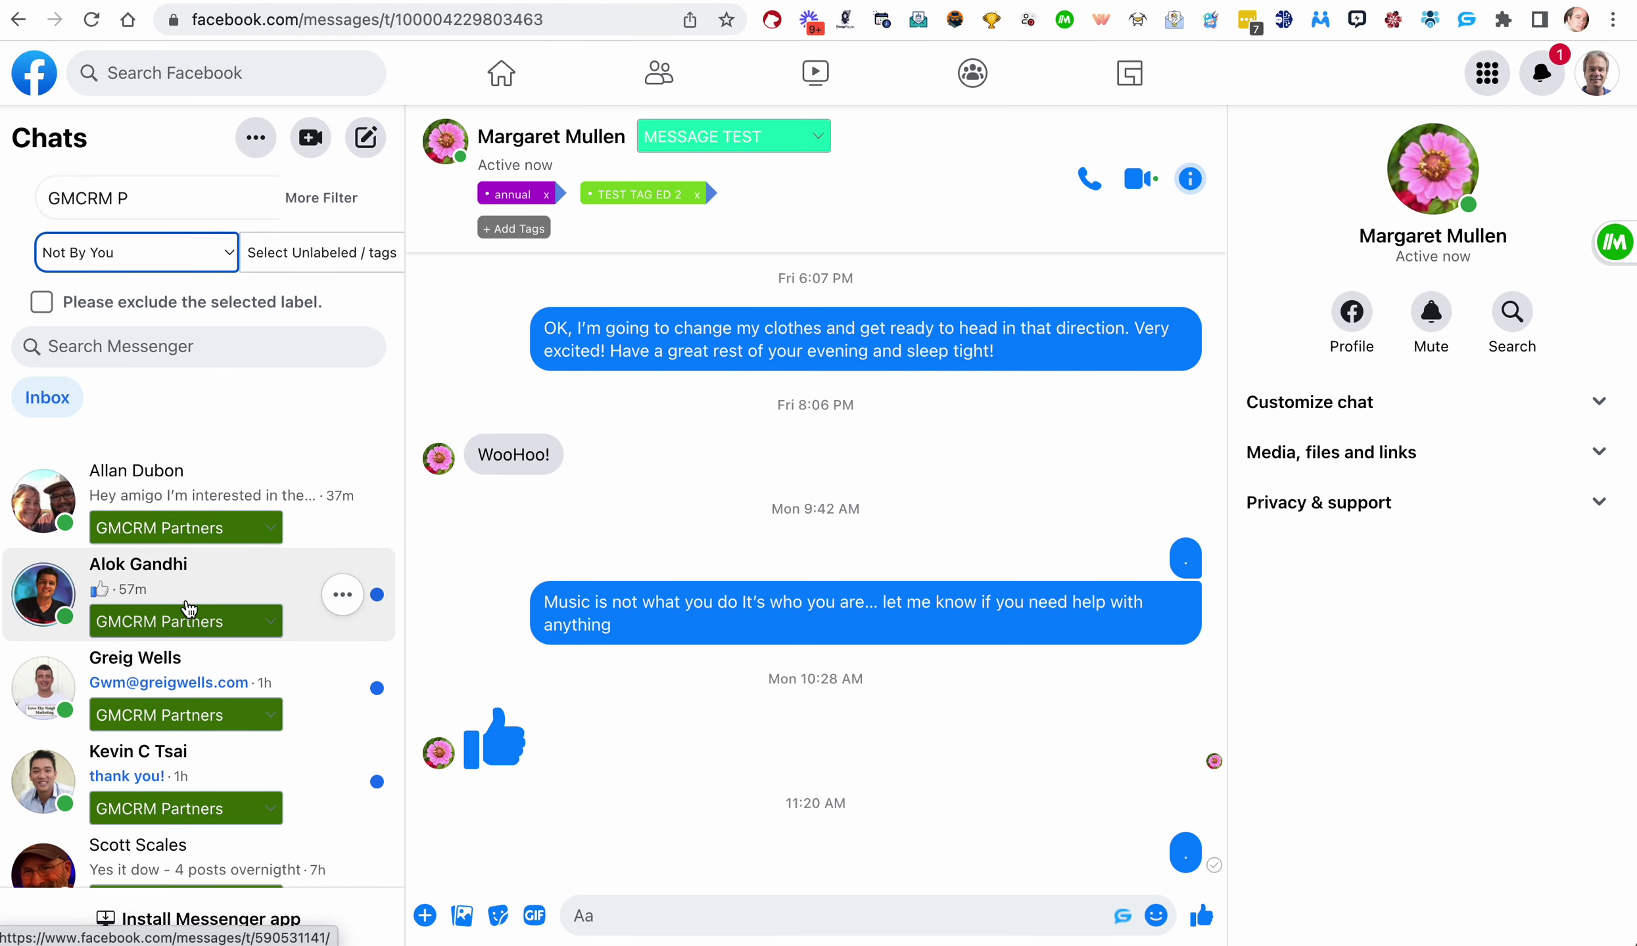
# Step: Set the message status filter to "Unread (BETA)" and look through the unread conversations
pyautogui.click(224, 265)
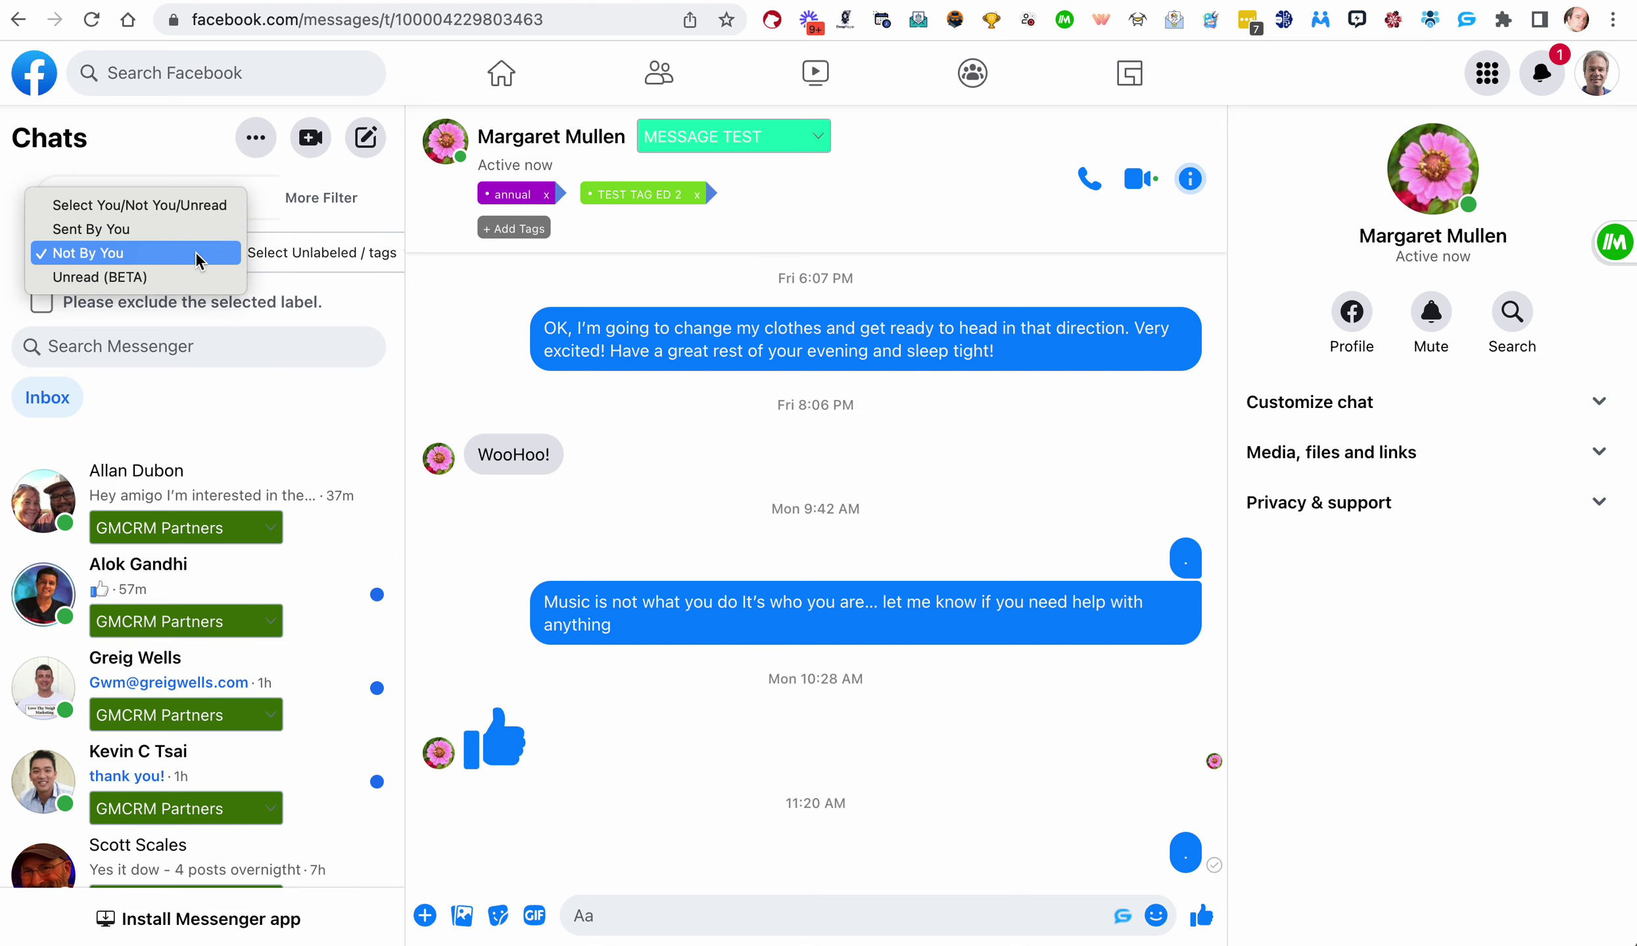
pyautogui.click(129, 276)
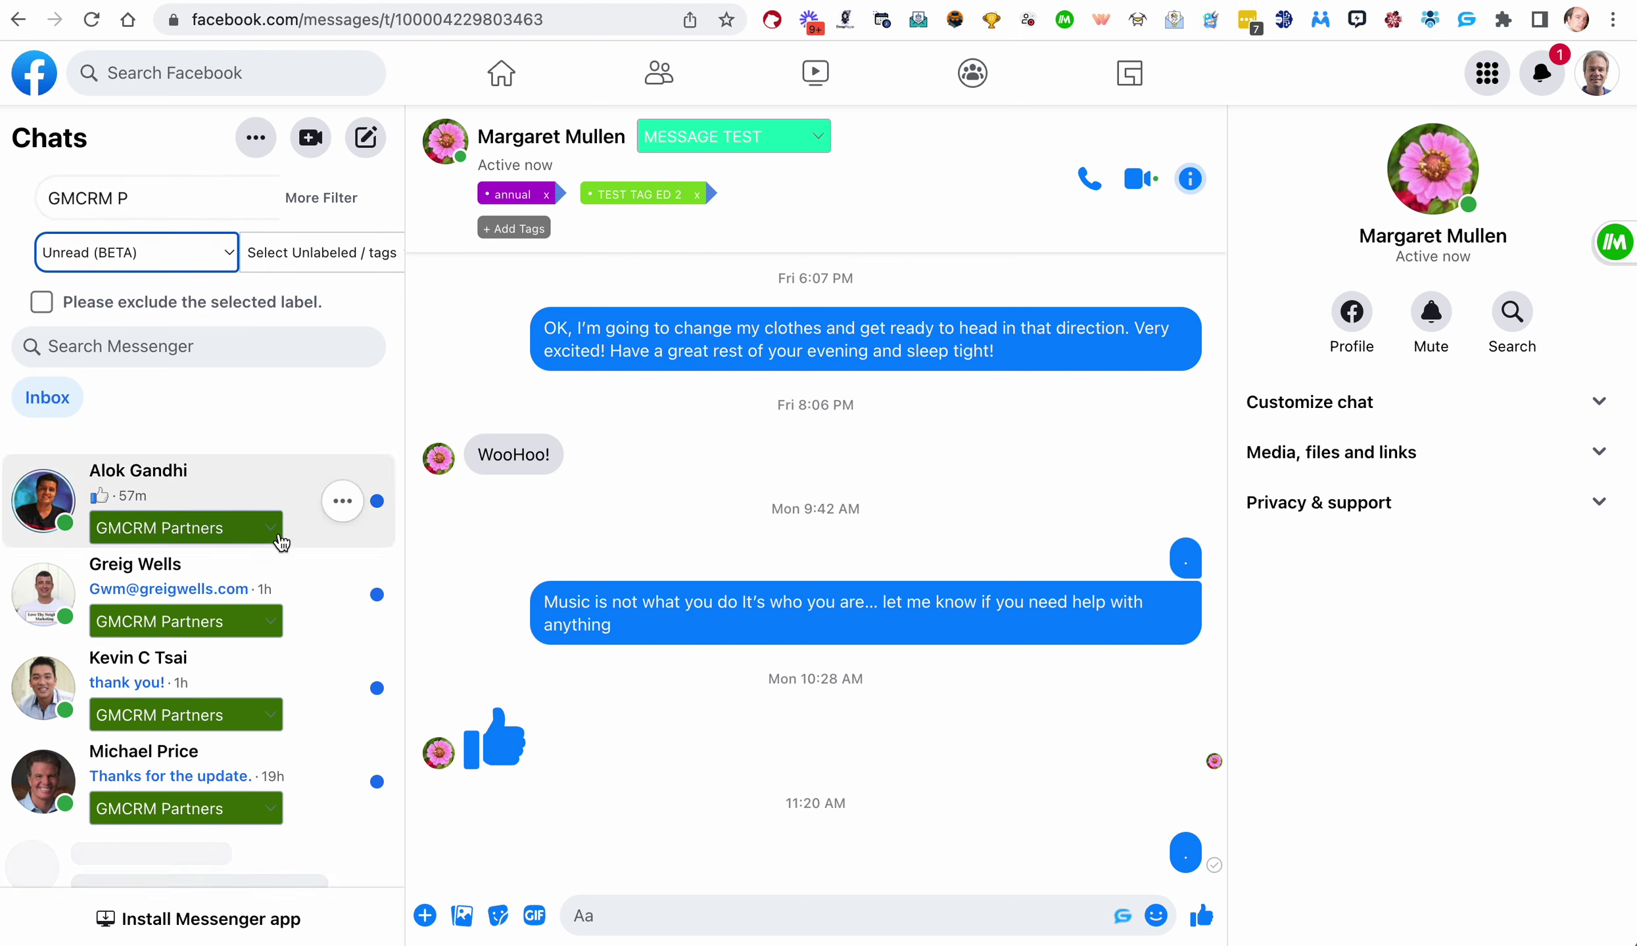
pyautogui.scroll(-2, 257, 683)
pyautogui.scroll(1, 261, 685)
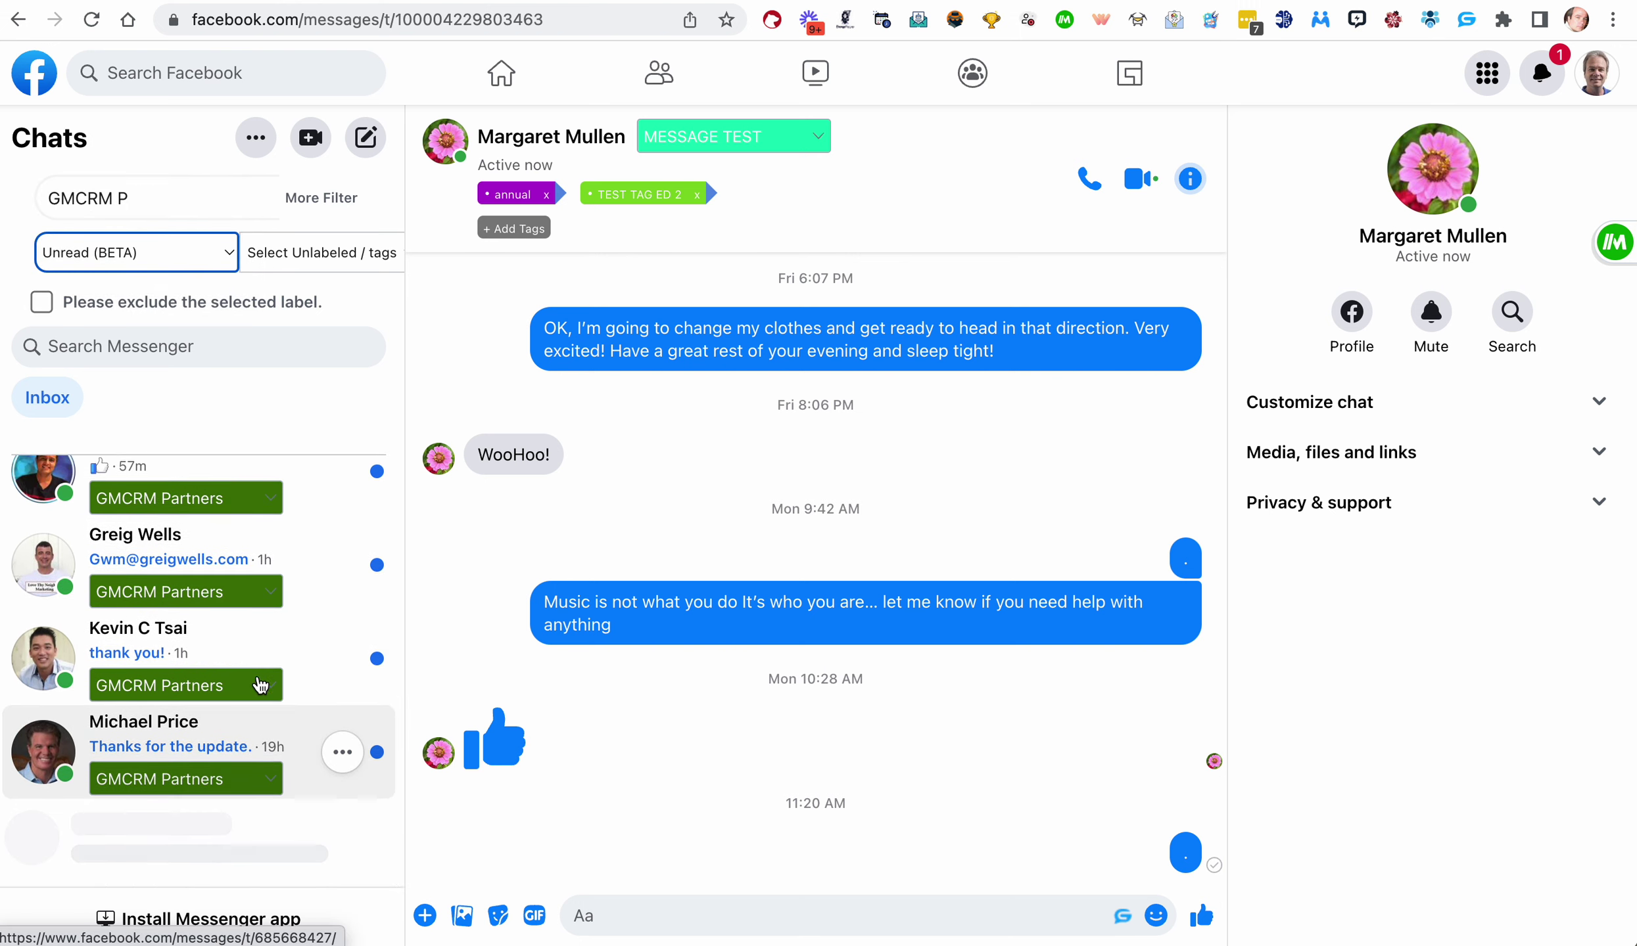
pyautogui.scroll(1, 132, 625)
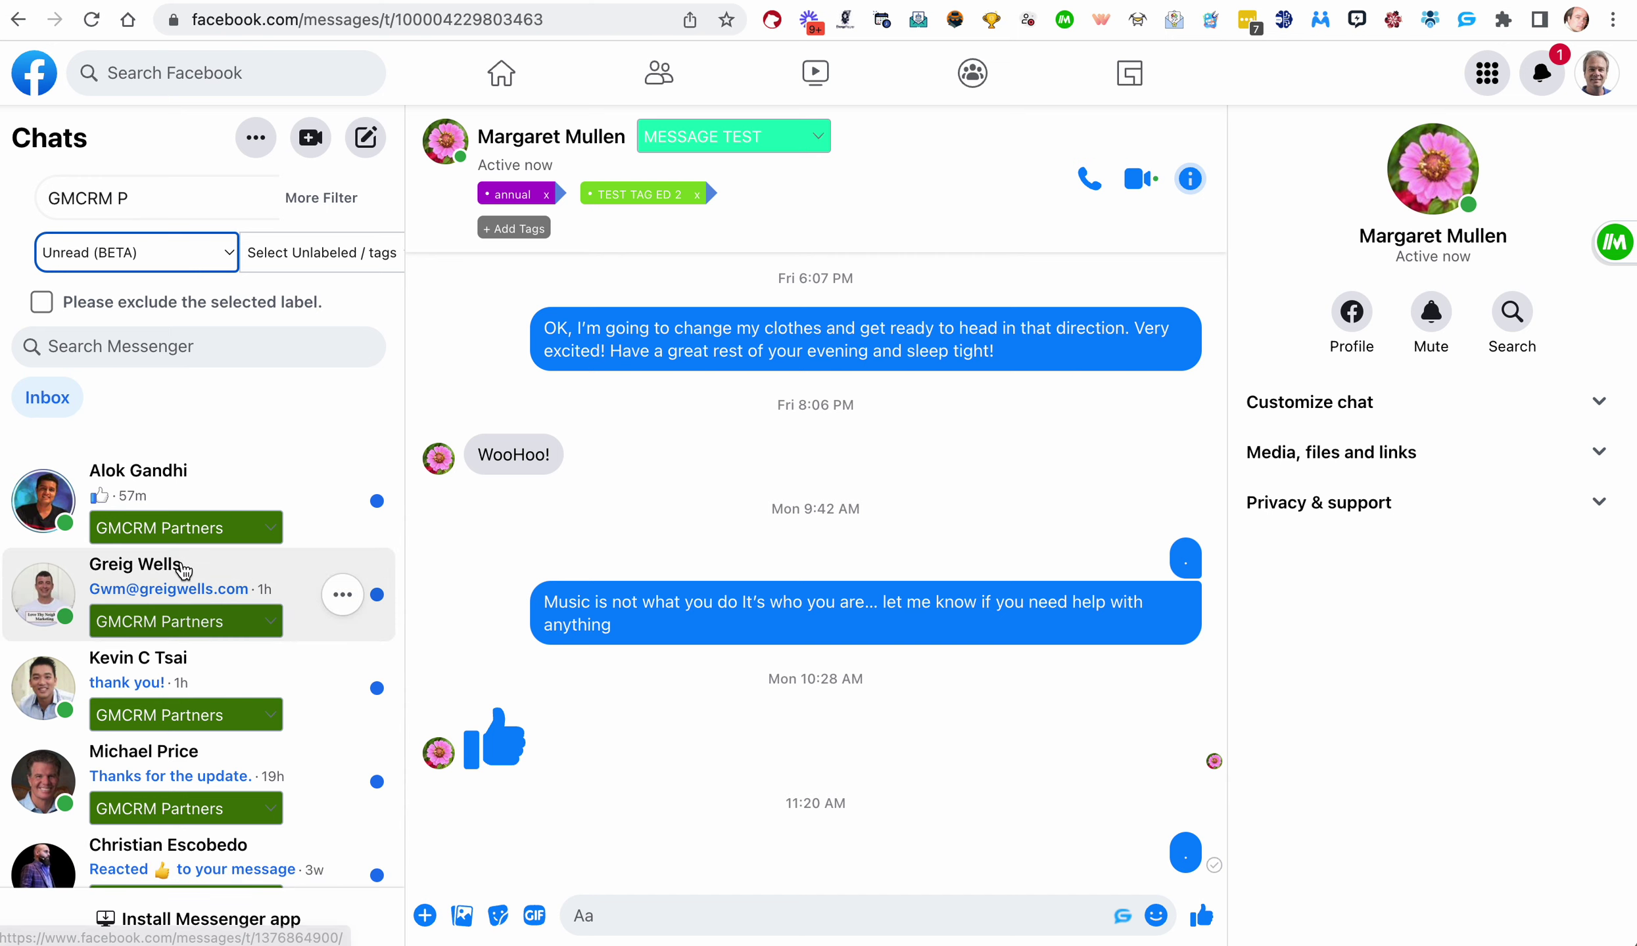
pyautogui.scroll(-2, 171, 578)
pyautogui.scroll(2, 184, 571)
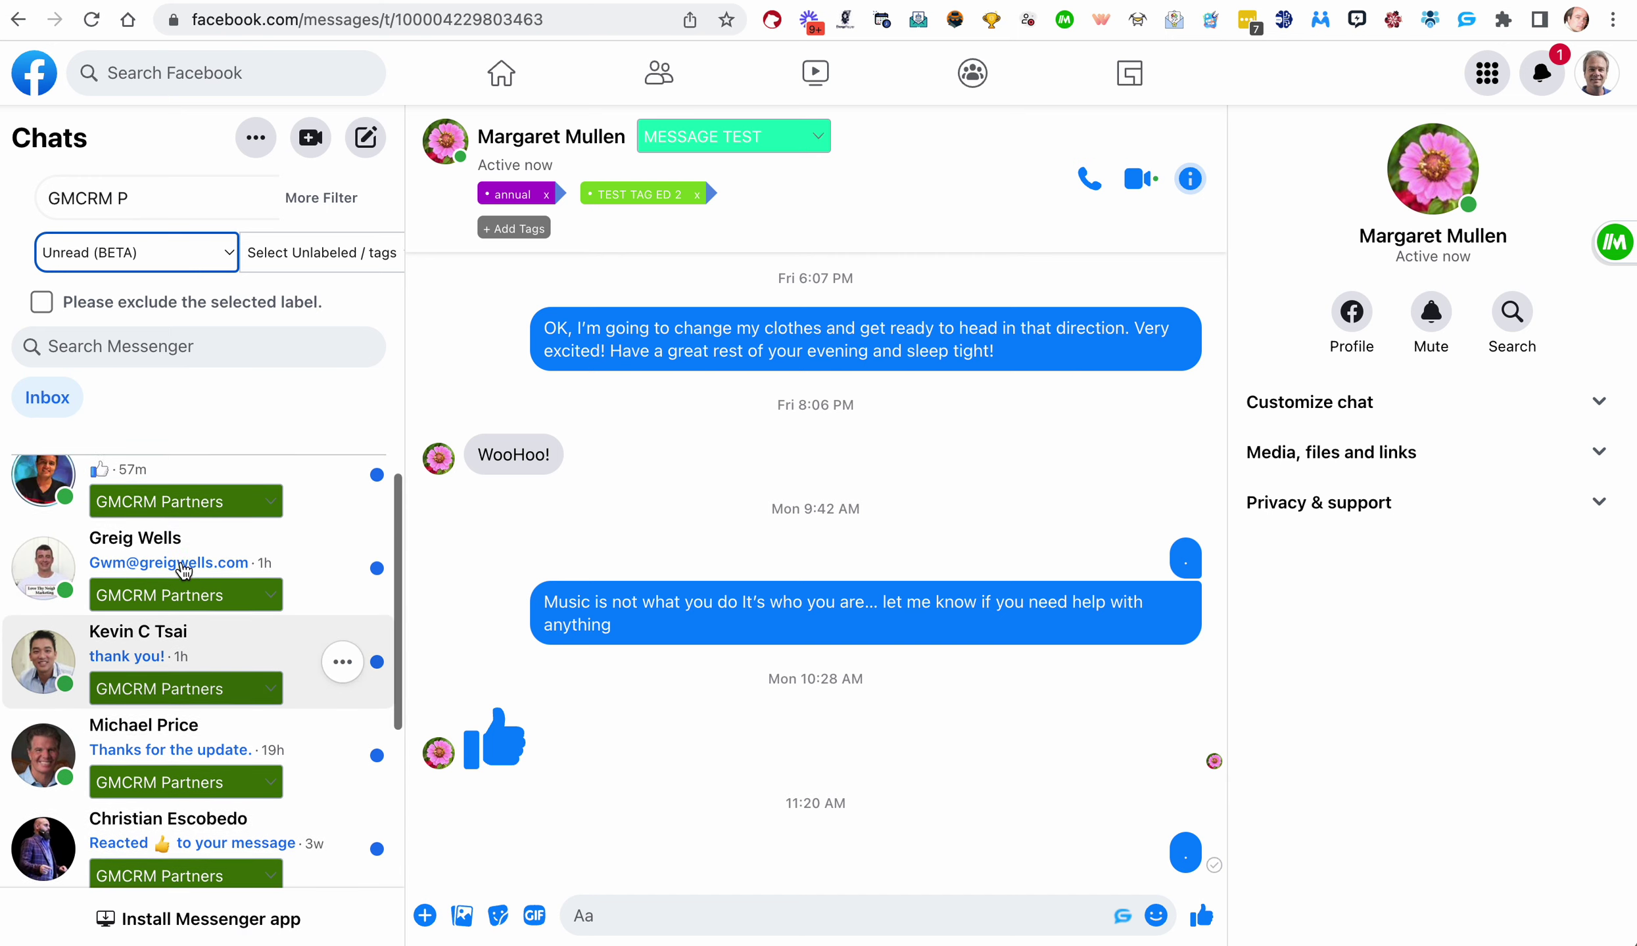
# Step: Reset the message status filter to its default "Select You/Not You/Unread" and dismiss the new notification
pyautogui.click(237, 235)
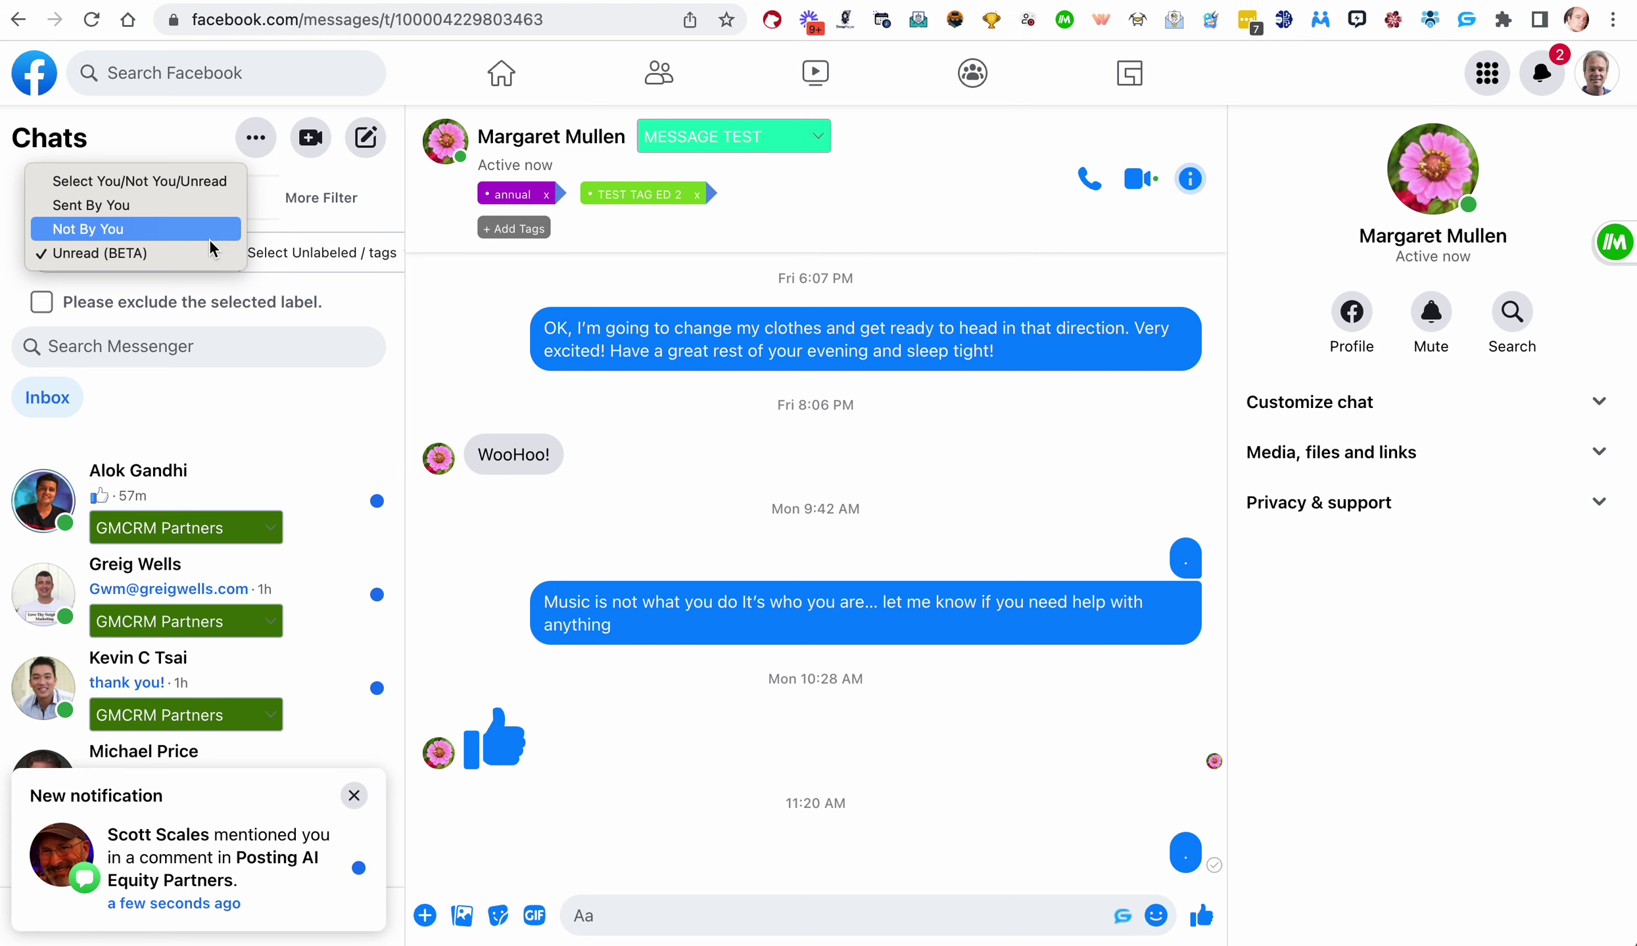
pyautogui.click(110, 180)
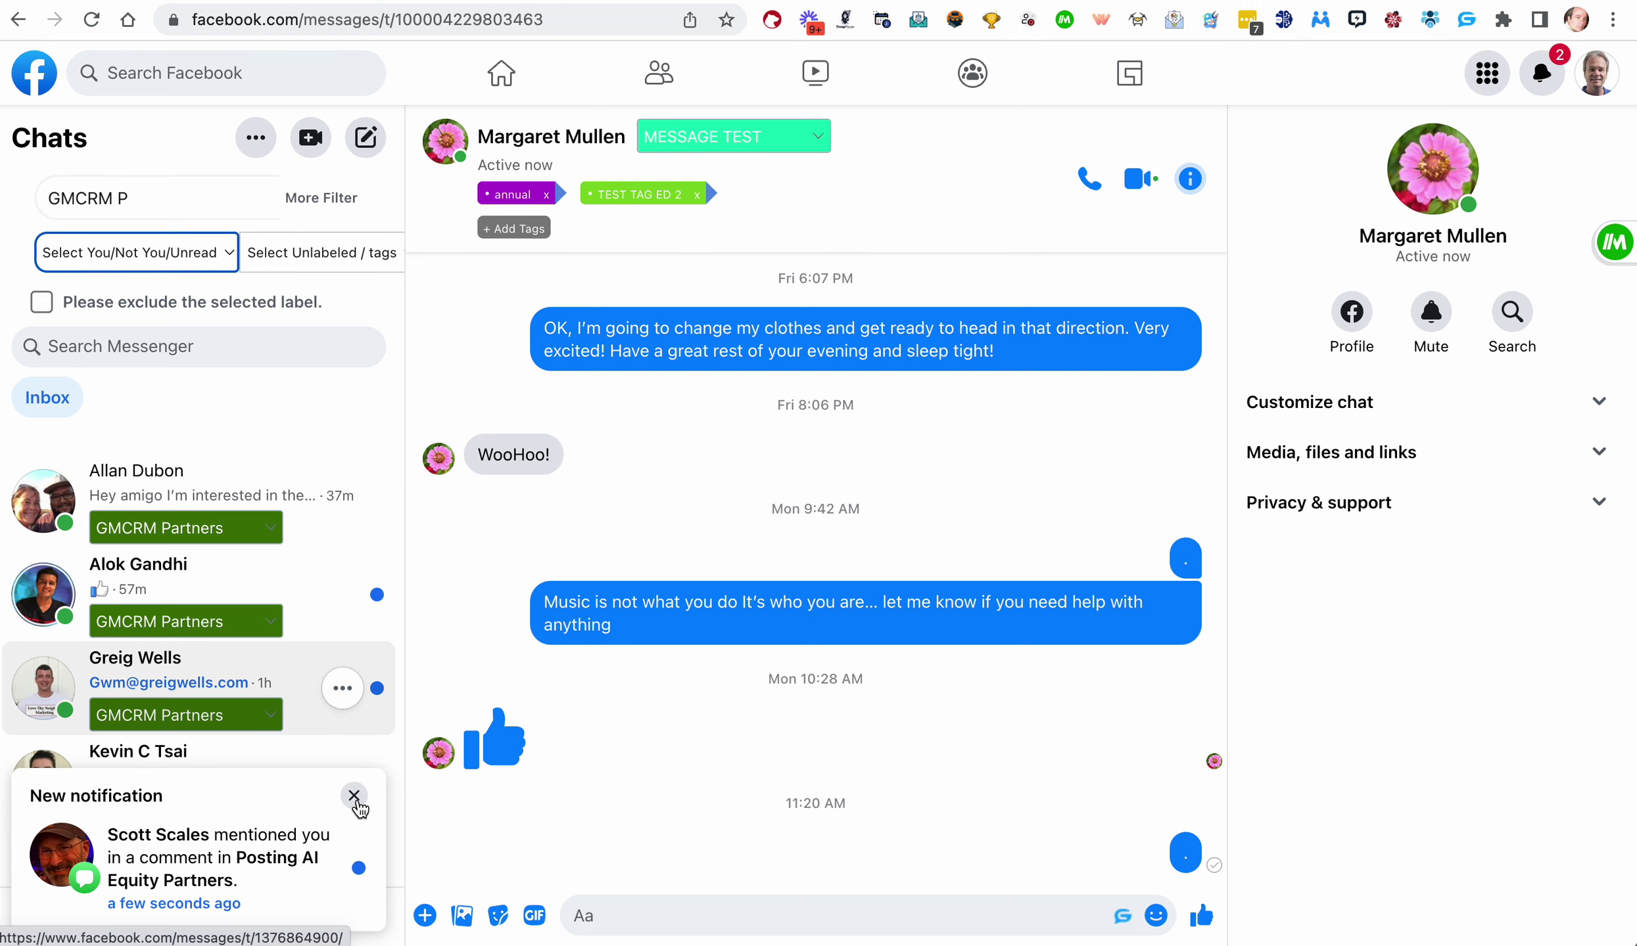
pyautogui.click(230, 254)
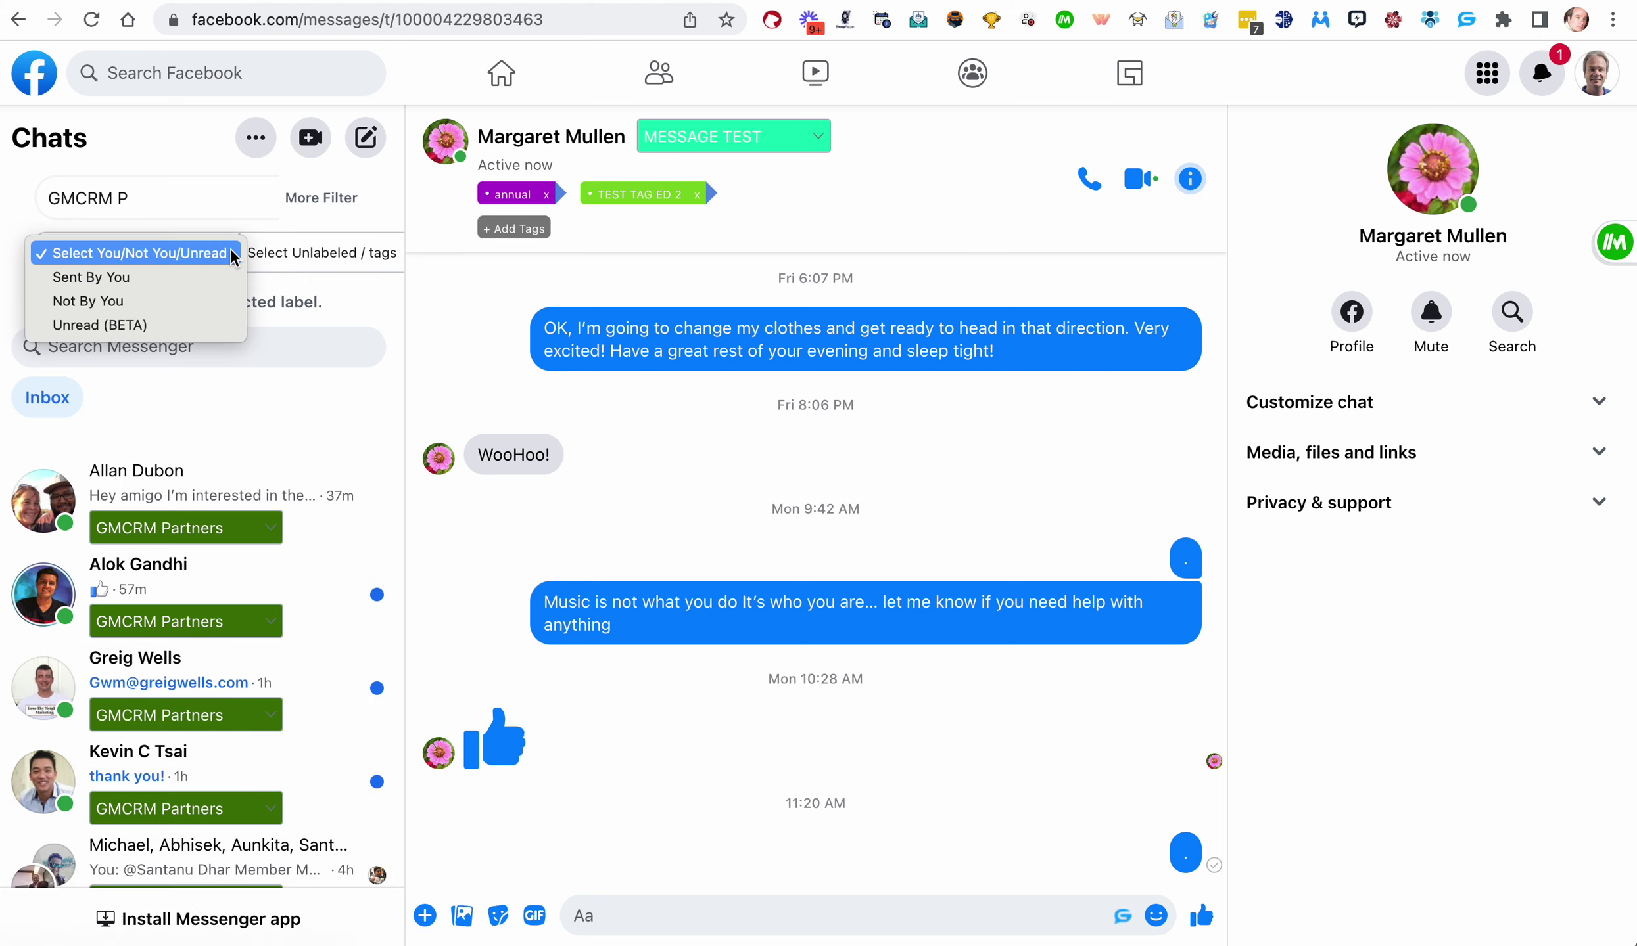
pyautogui.click(136, 251)
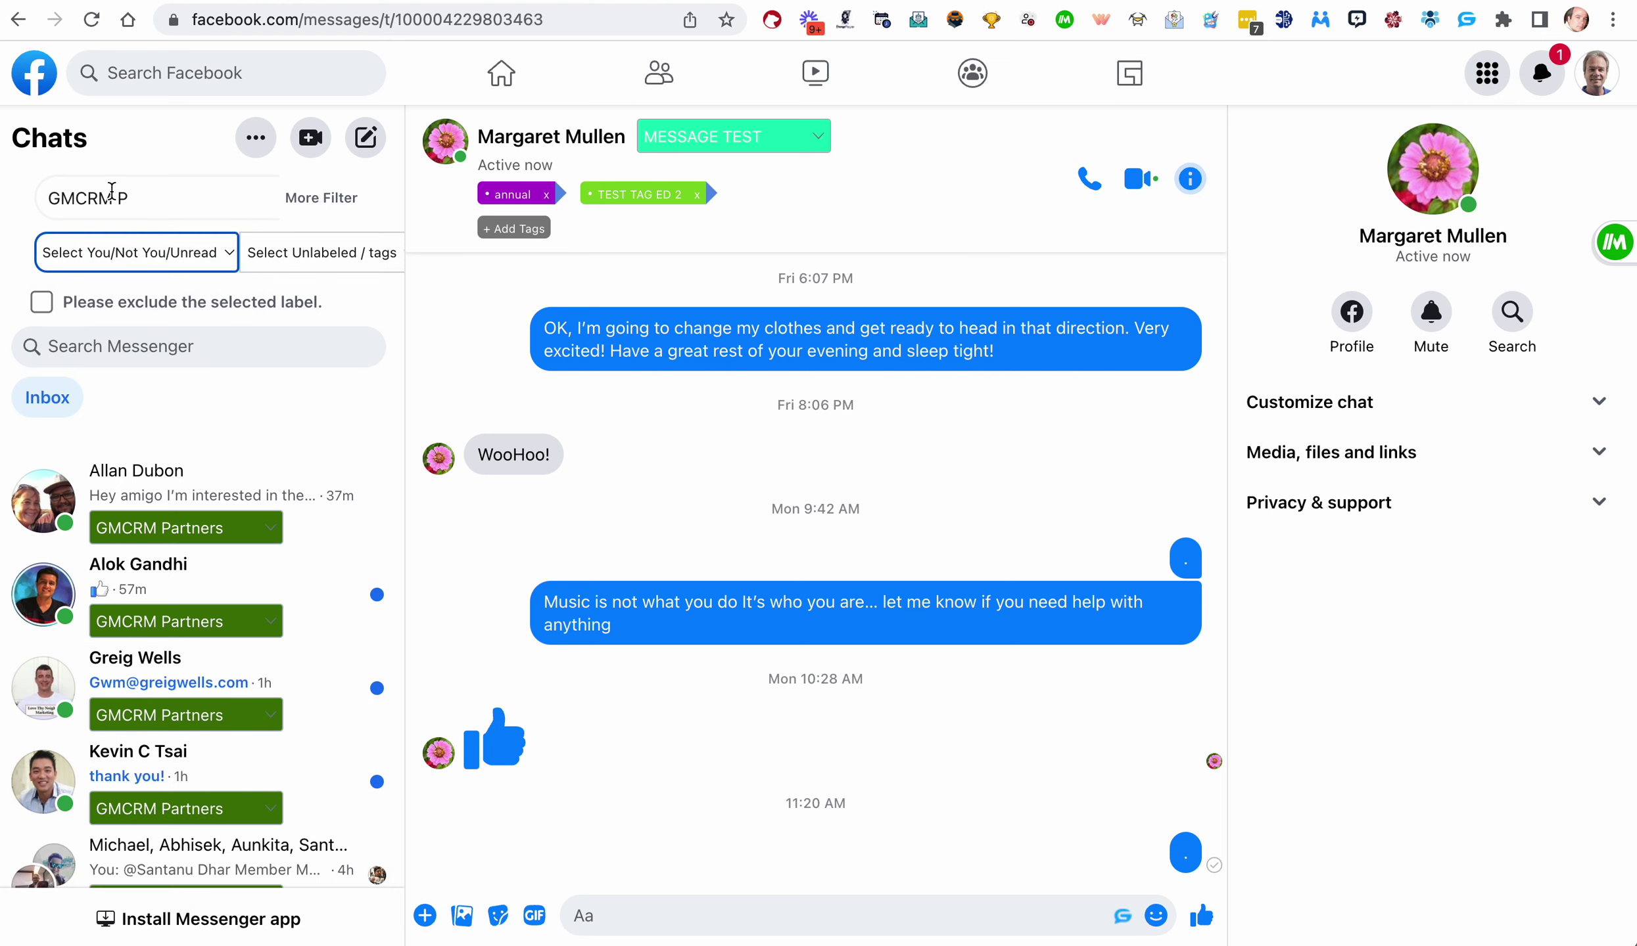
# Step: Clear the "GMCRM P" text from the label search to list all chats again
pyautogui.moveTo(148, 201); pyautogui.dragTo(60, 198)
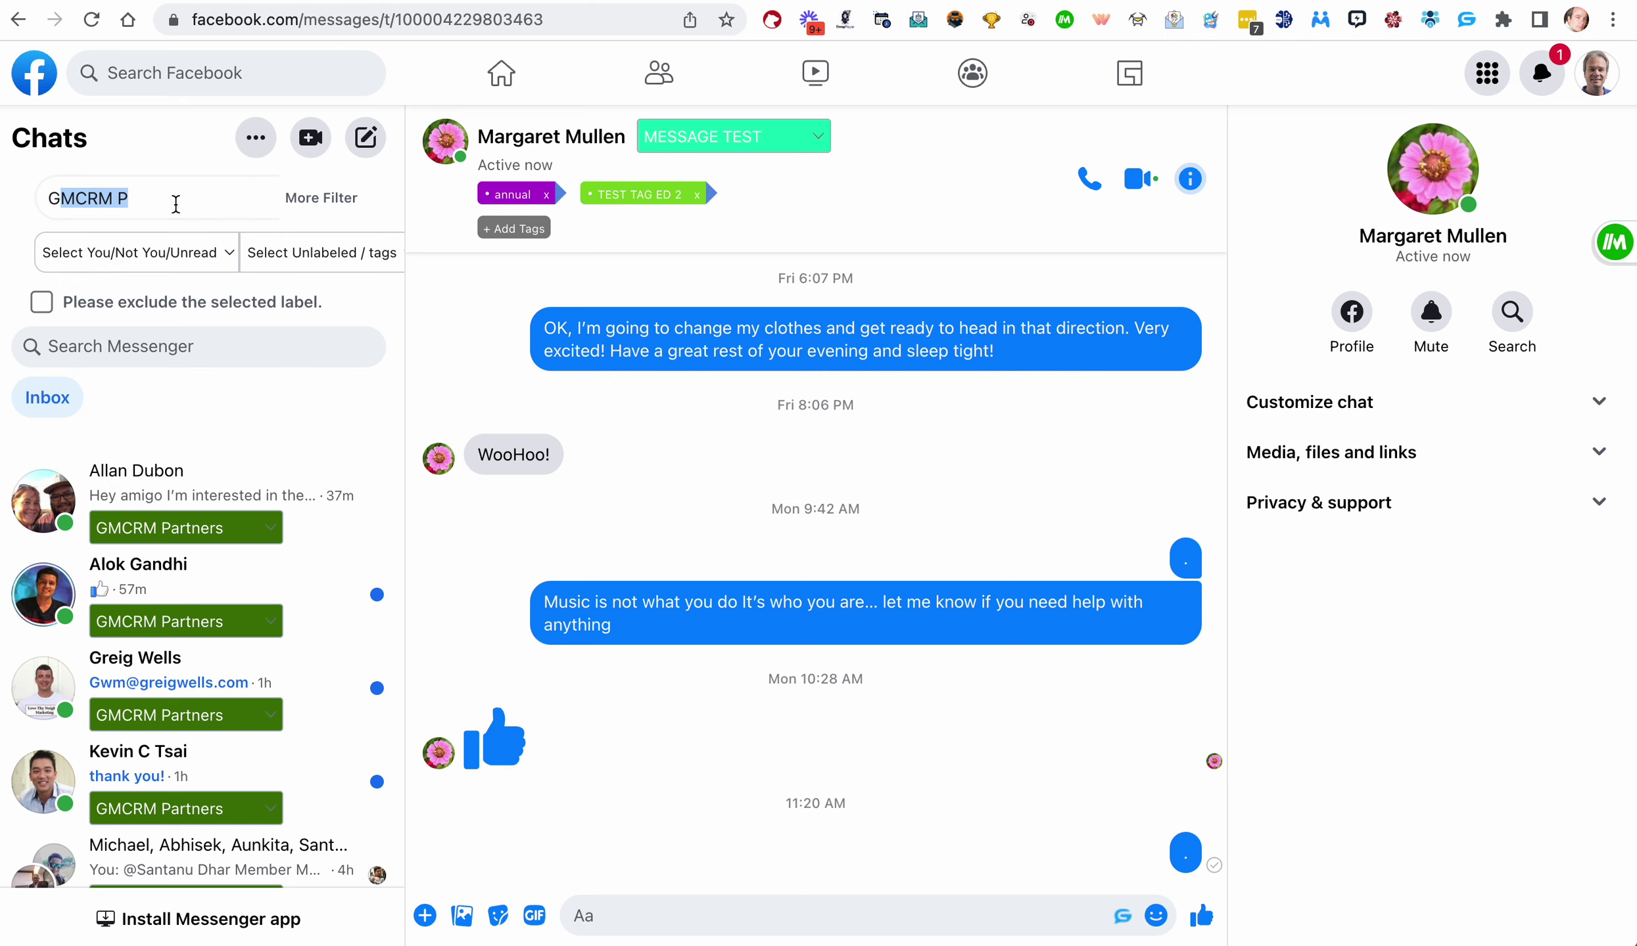
pyautogui.moveTo(177, 205); pyautogui.dragTo(26, 209)
pyautogui.press('BackSpace')
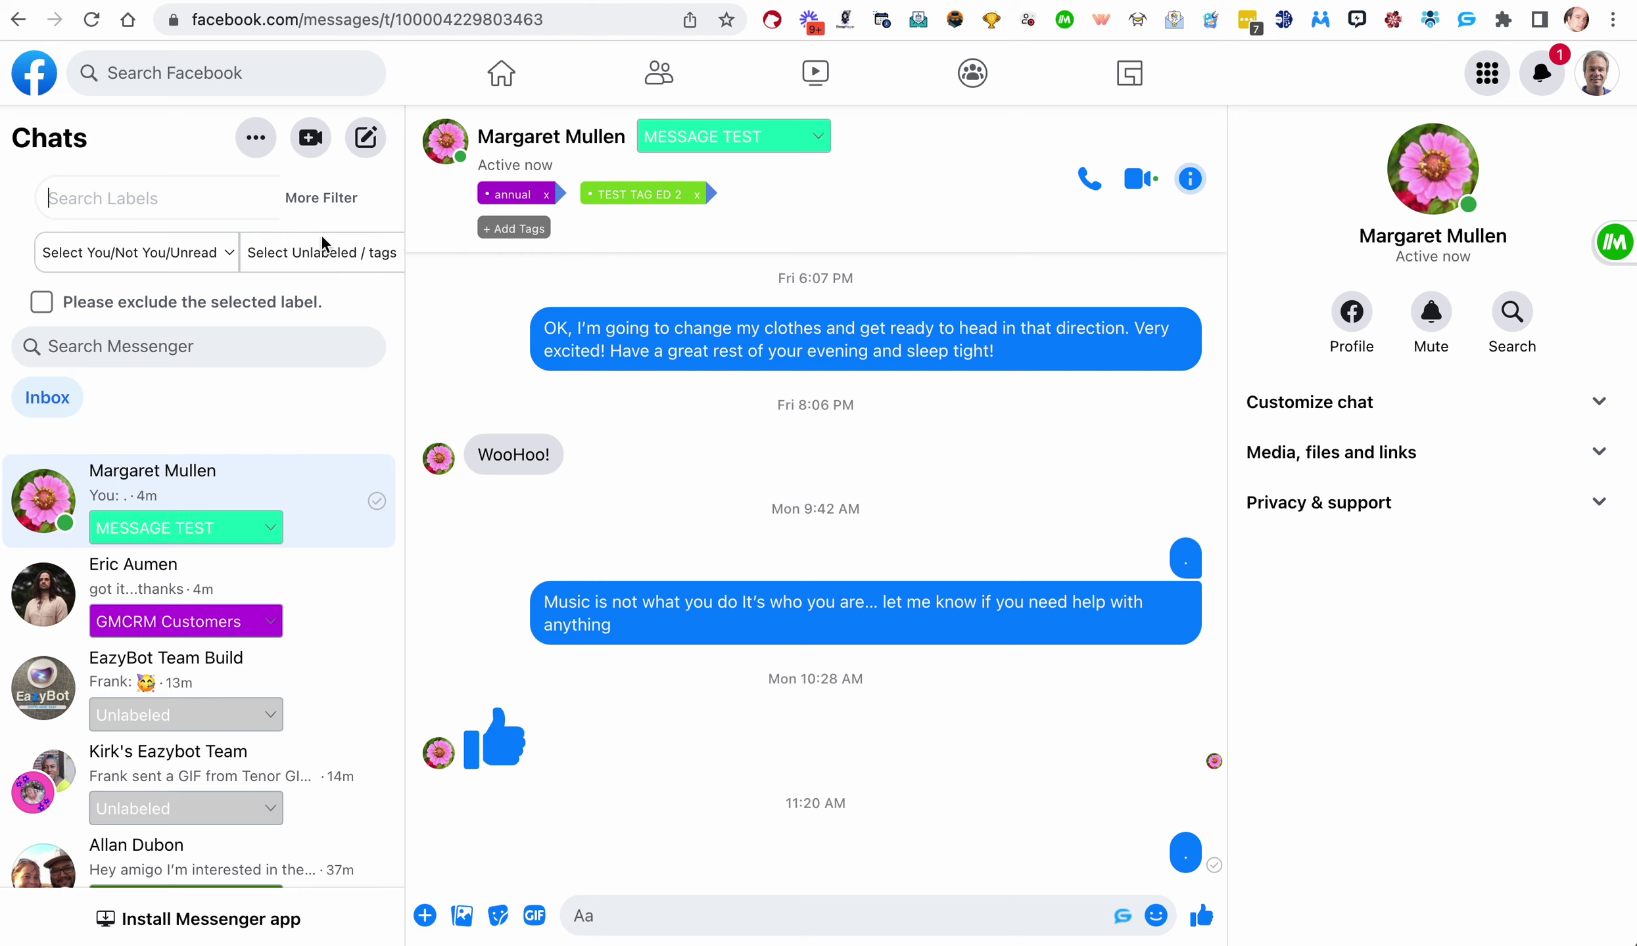
# Step: Filter the chats to "Unlabeled" and look through the conversations without a label
pyautogui.click(326, 254)
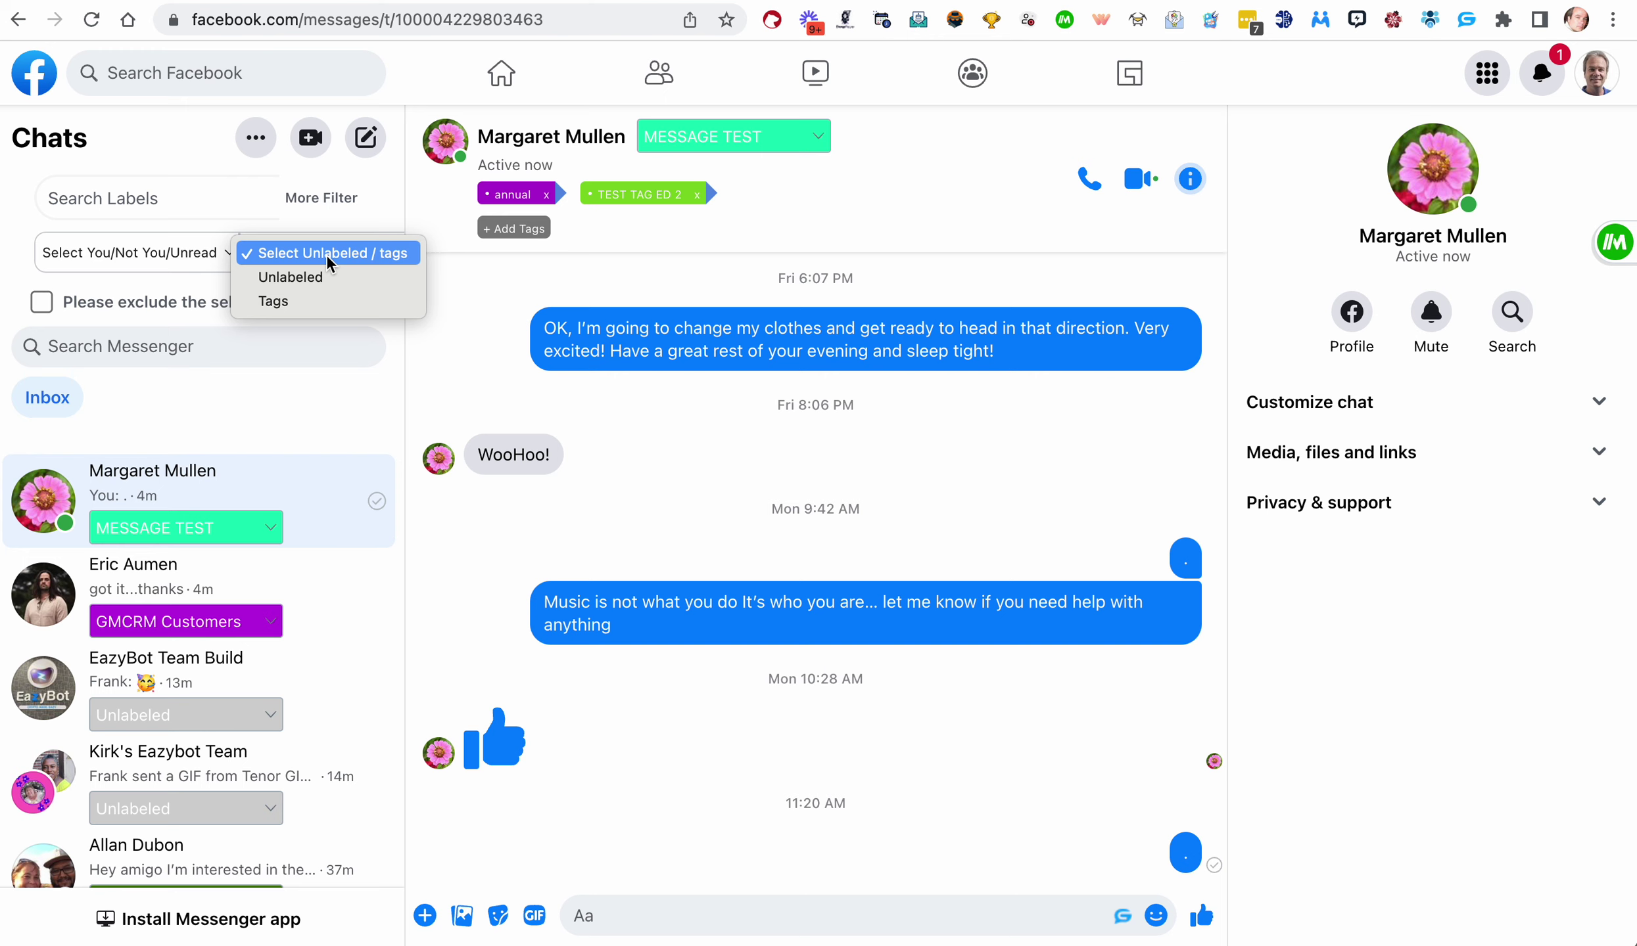
pyautogui.click(297, 277)
pyautogui.scroll(-3, 228, 636)
pyautogui.scroll(-4, 228, 636)
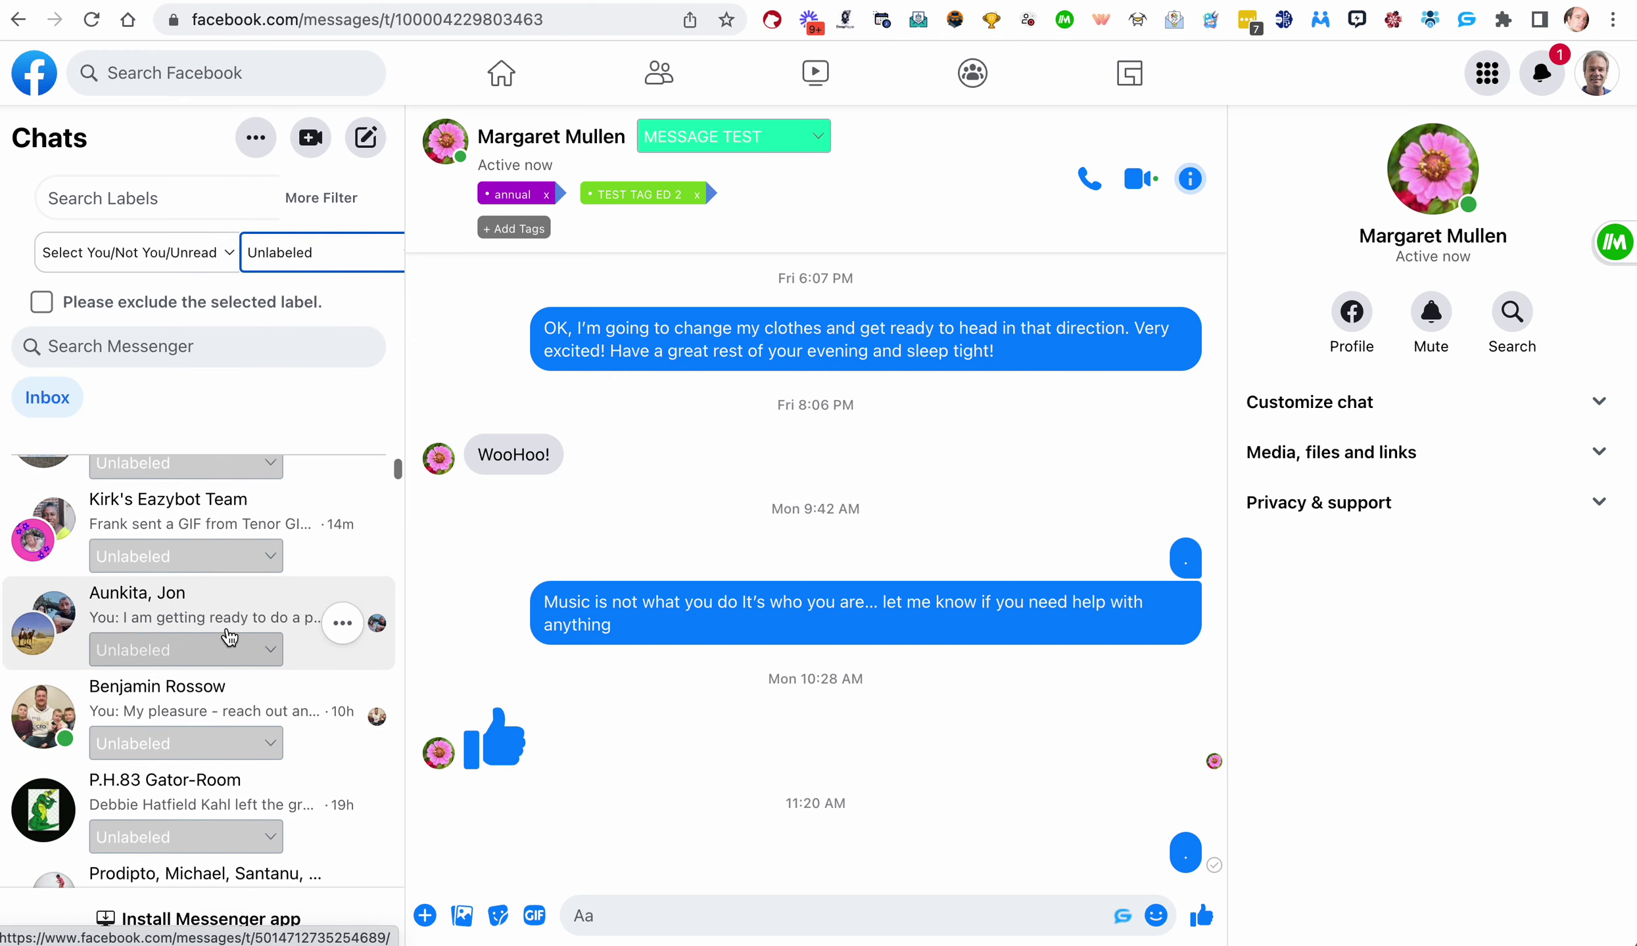
pyautogui.scroll(-8, 228, 636)
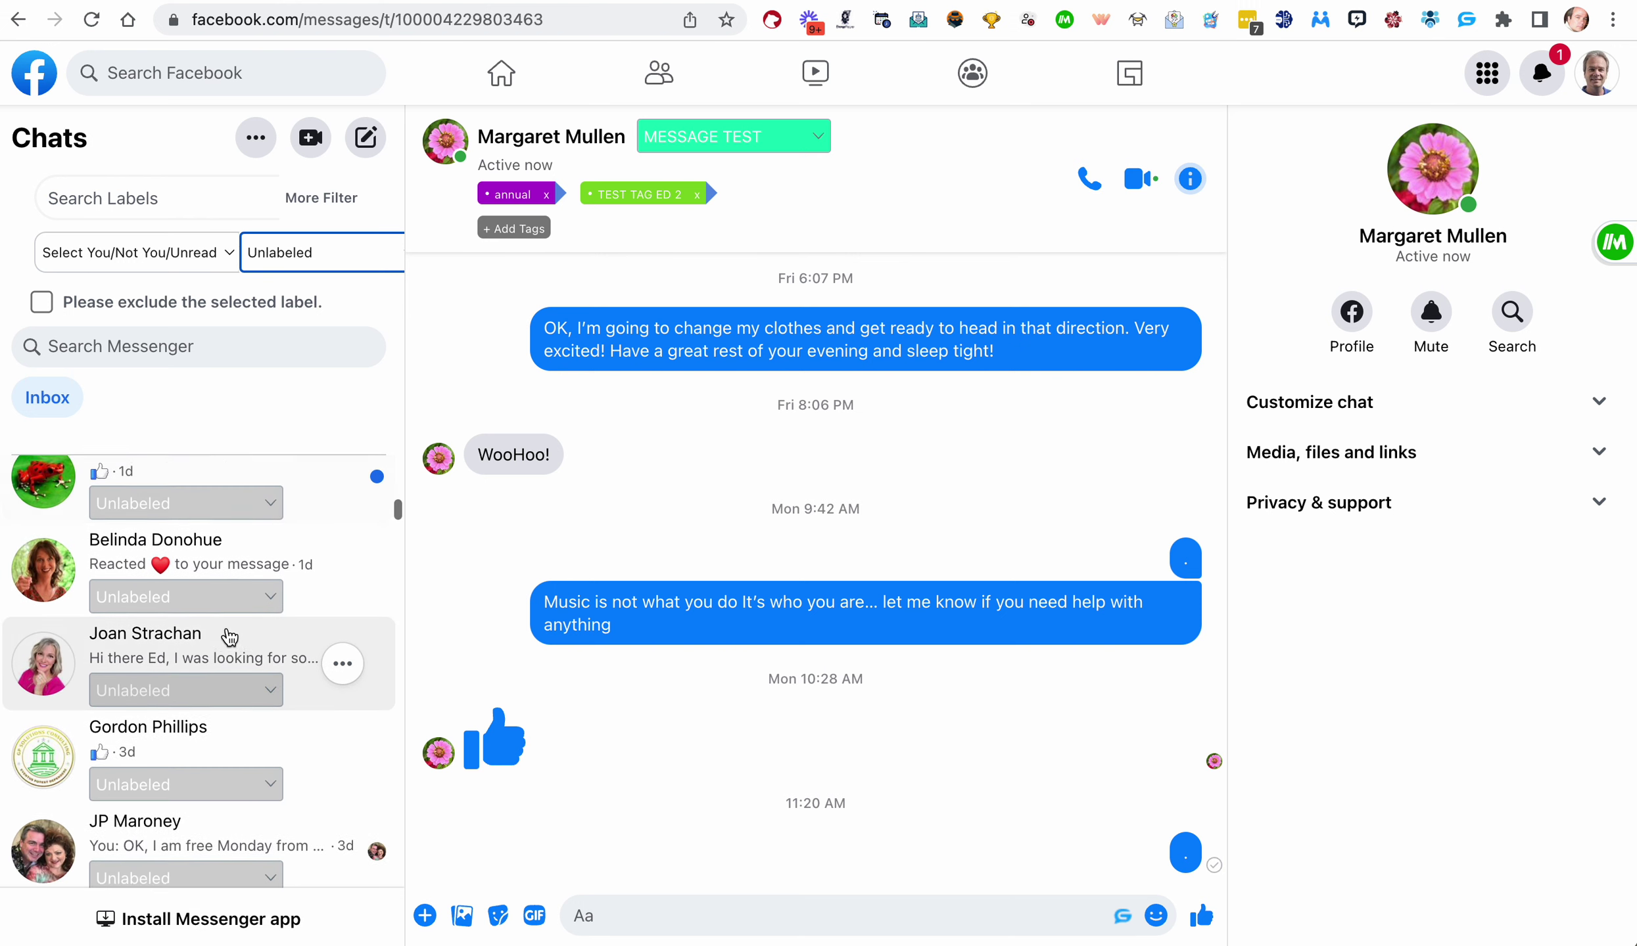
# Step: Assign the "Family" label to the unread, unlabeled chat whose last message is a thumbs-up from 1d ago
pyautogui.scroll(2, 227, 631)
pyautogui.click(224, 656)
pyautogui.scroll(-10, 223, 801)
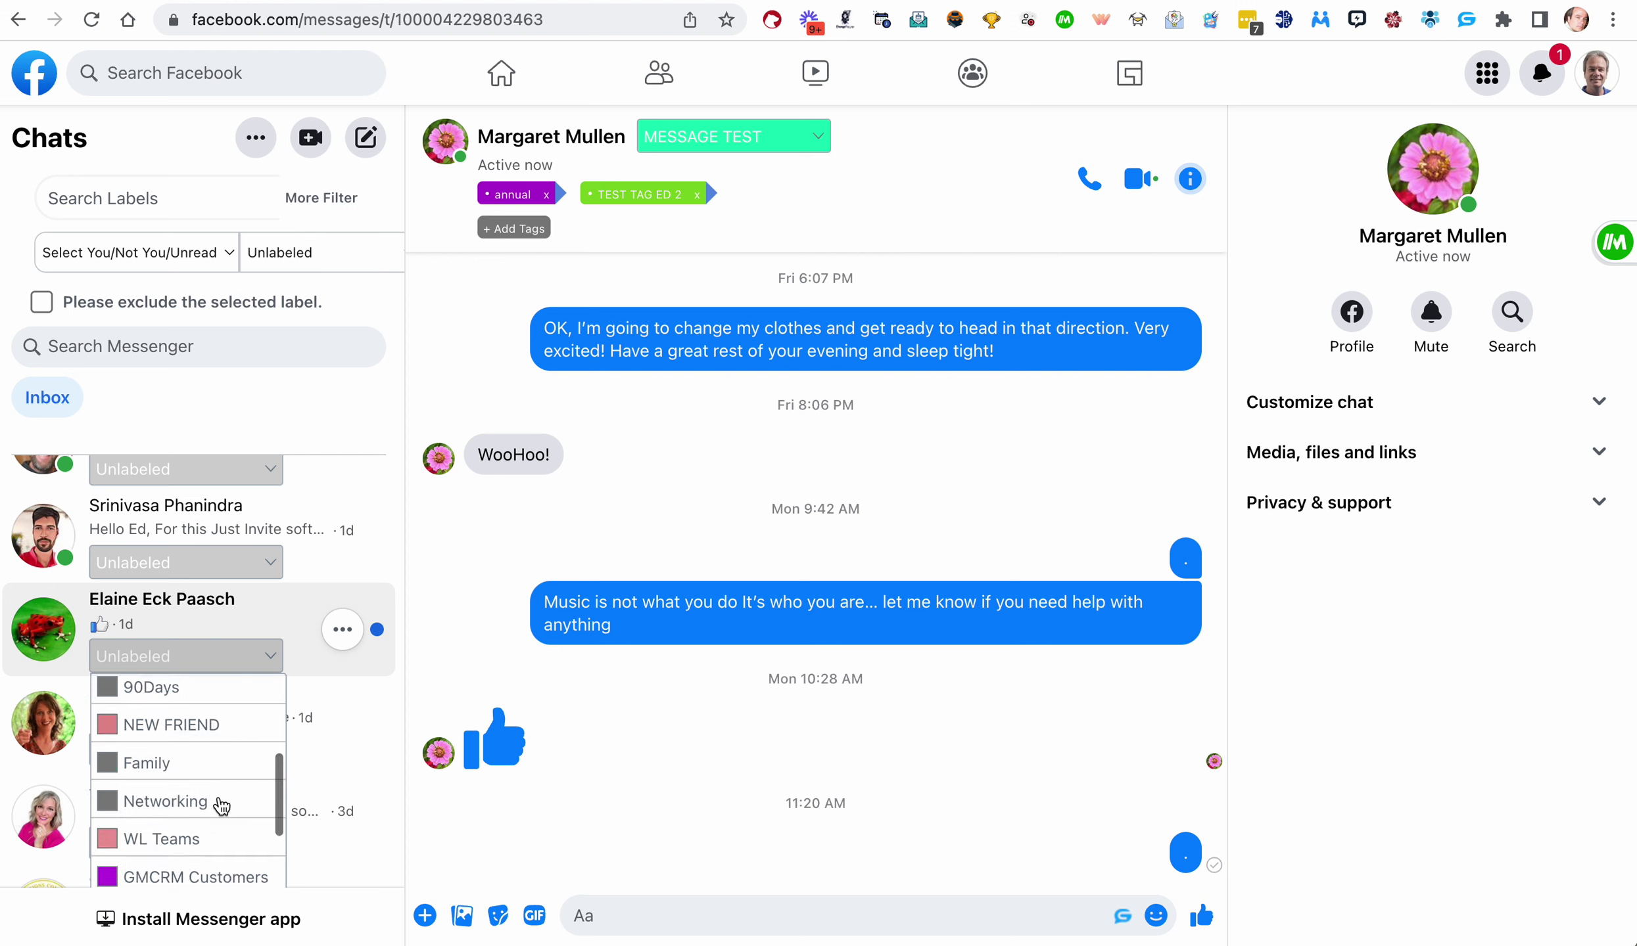
pyautogui.scroll(3, 196, 835)
pyautogui.scroll(6, 195, 835)
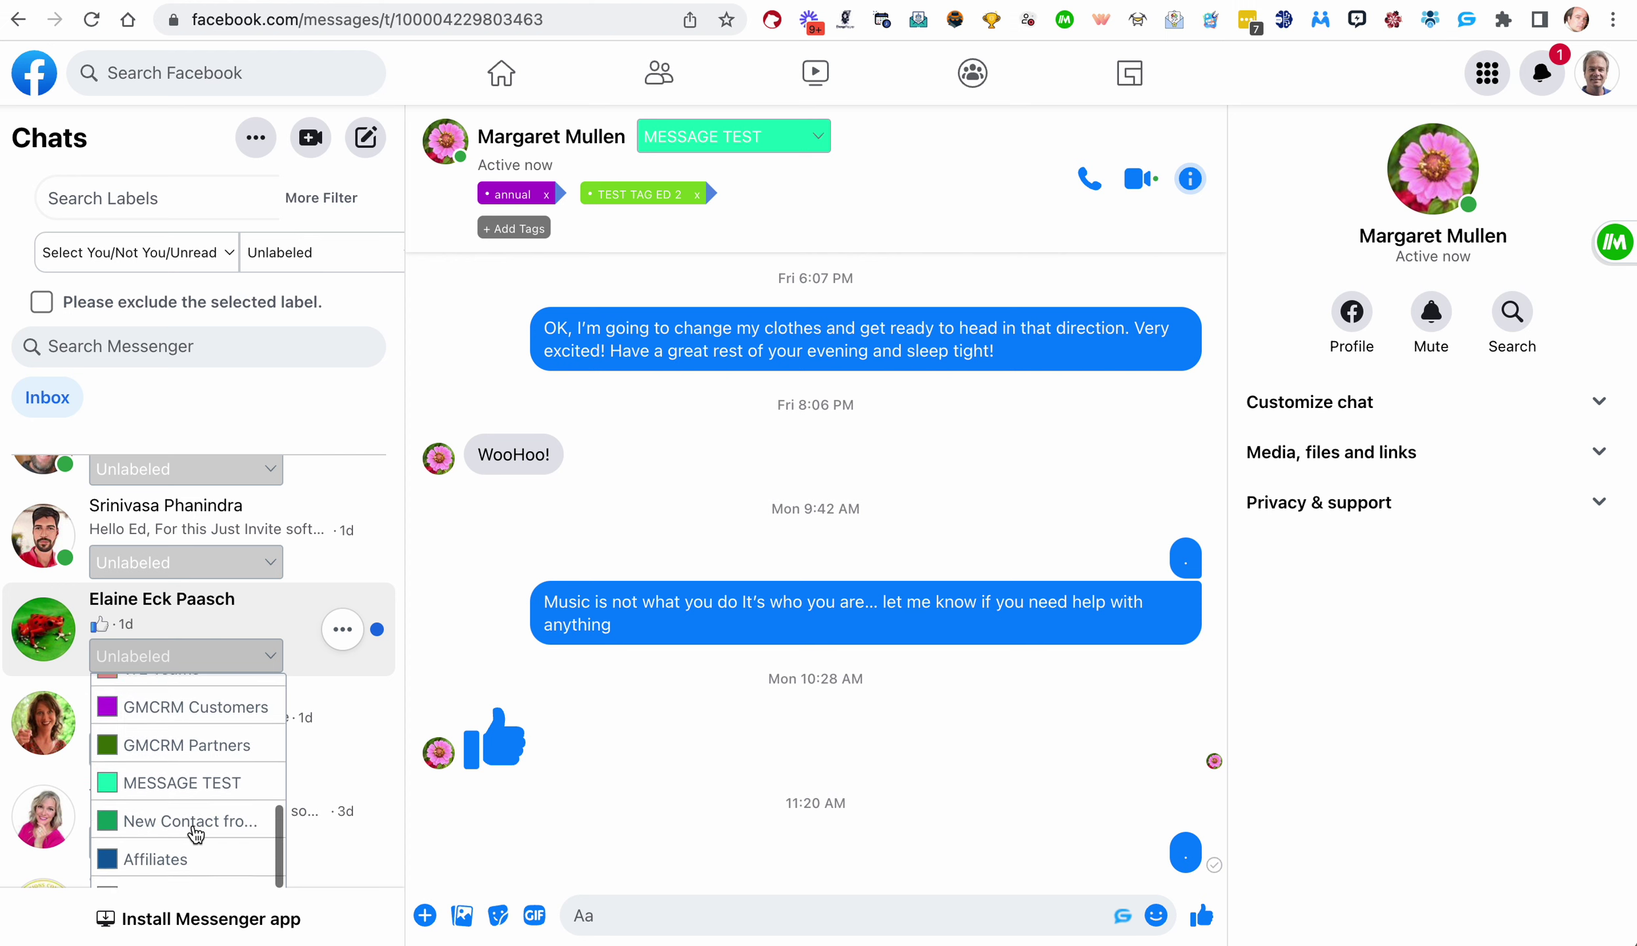
pyautogui.click(155, 795)
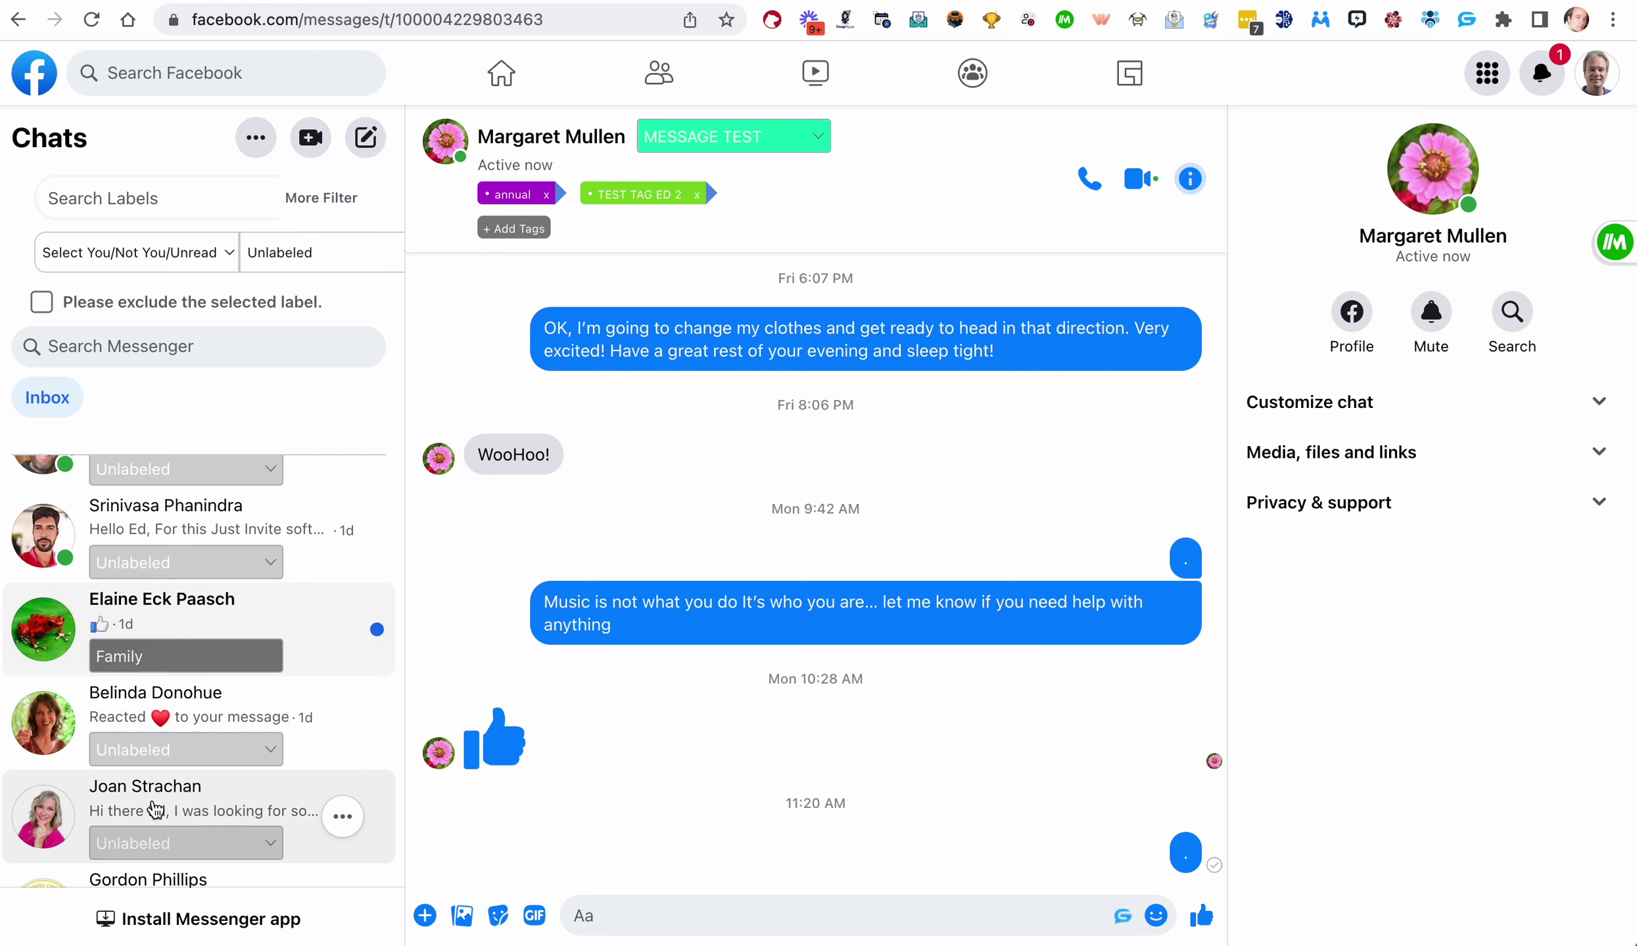
# Step: Look through the rest of the unlabeled chats and return to the start of the list
pyautogui.scroll(-2, 255, 756)
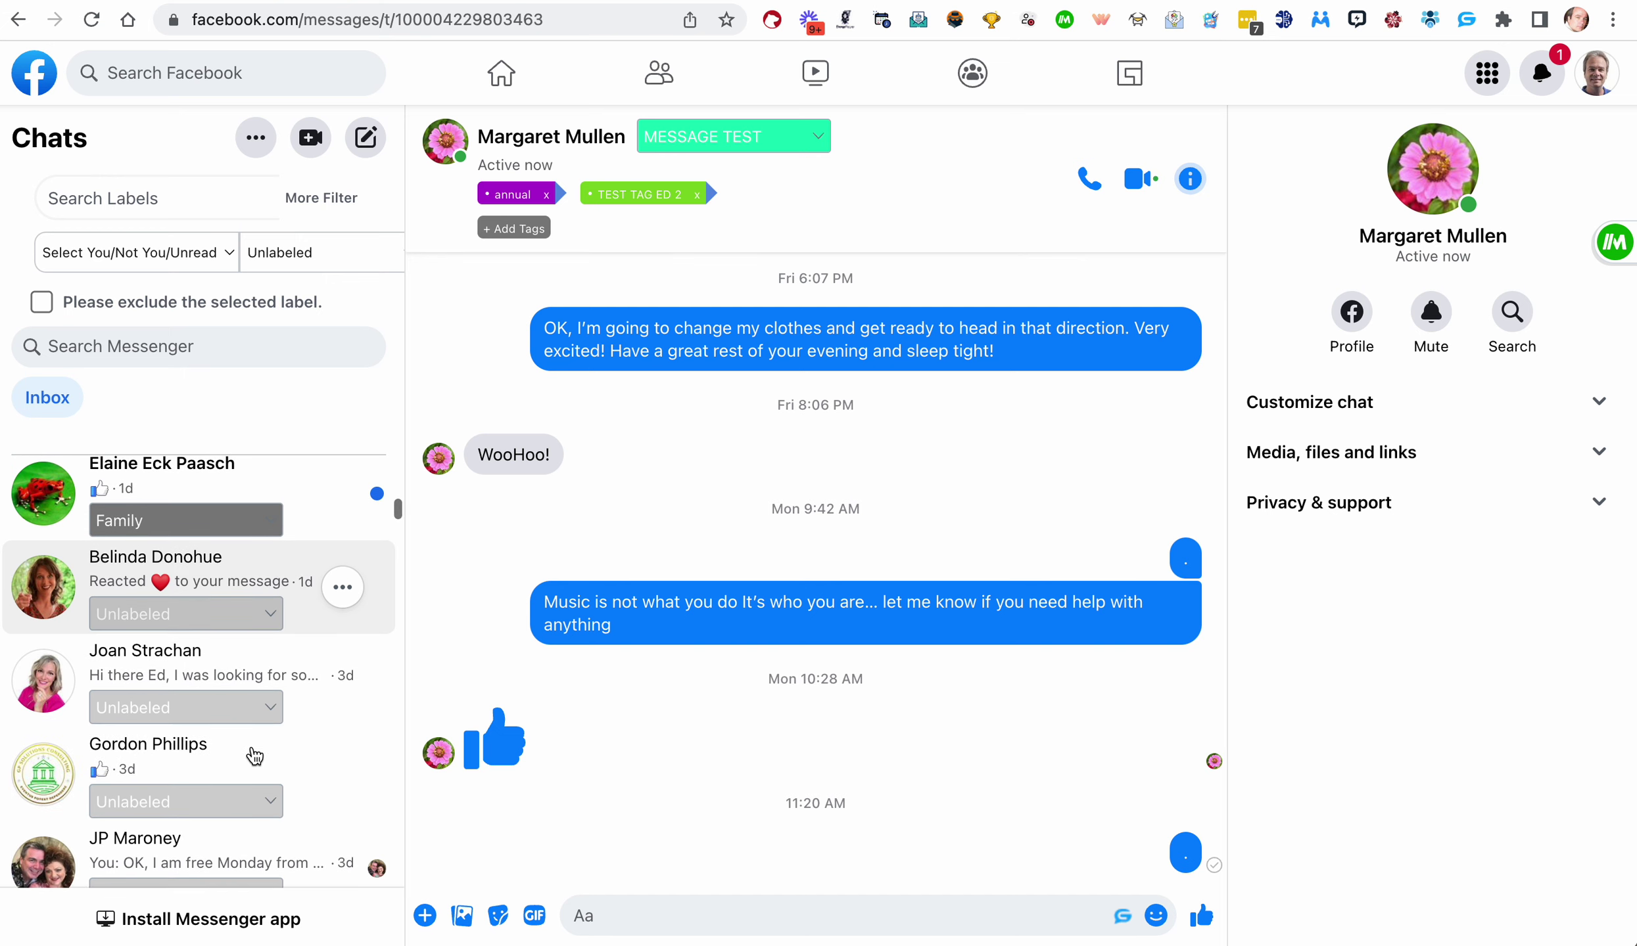
pyautogui.scroll(-3, 255, 756)
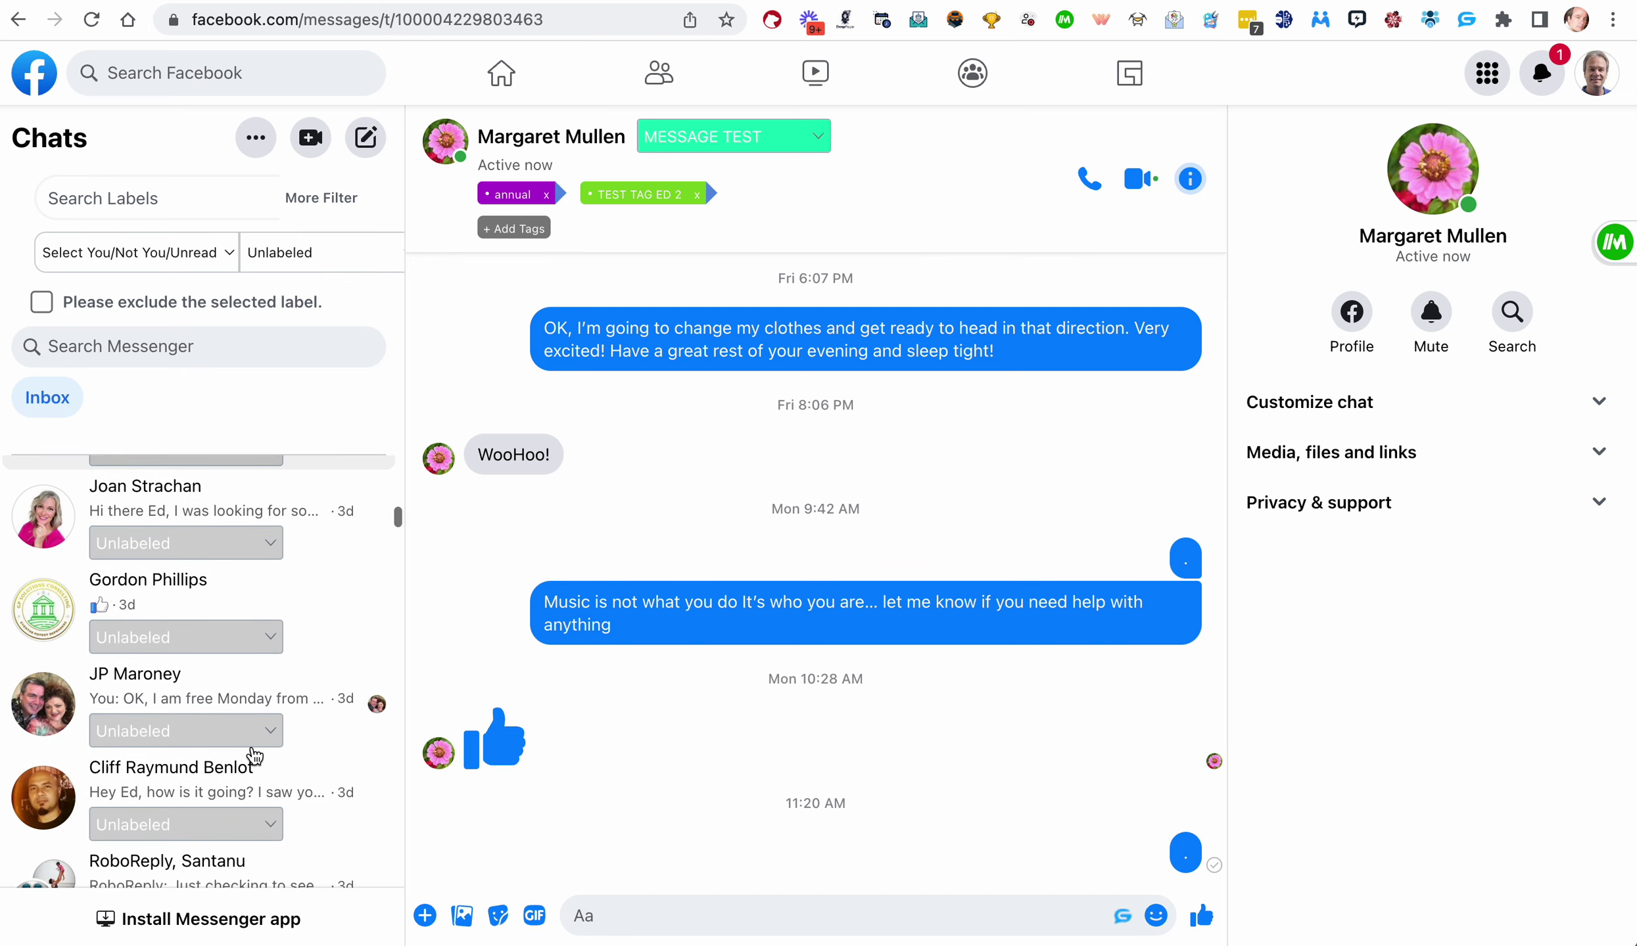
pyautogui.scroll(-2, 255, 757)
pyautogui.scroll(15, 255, 756)
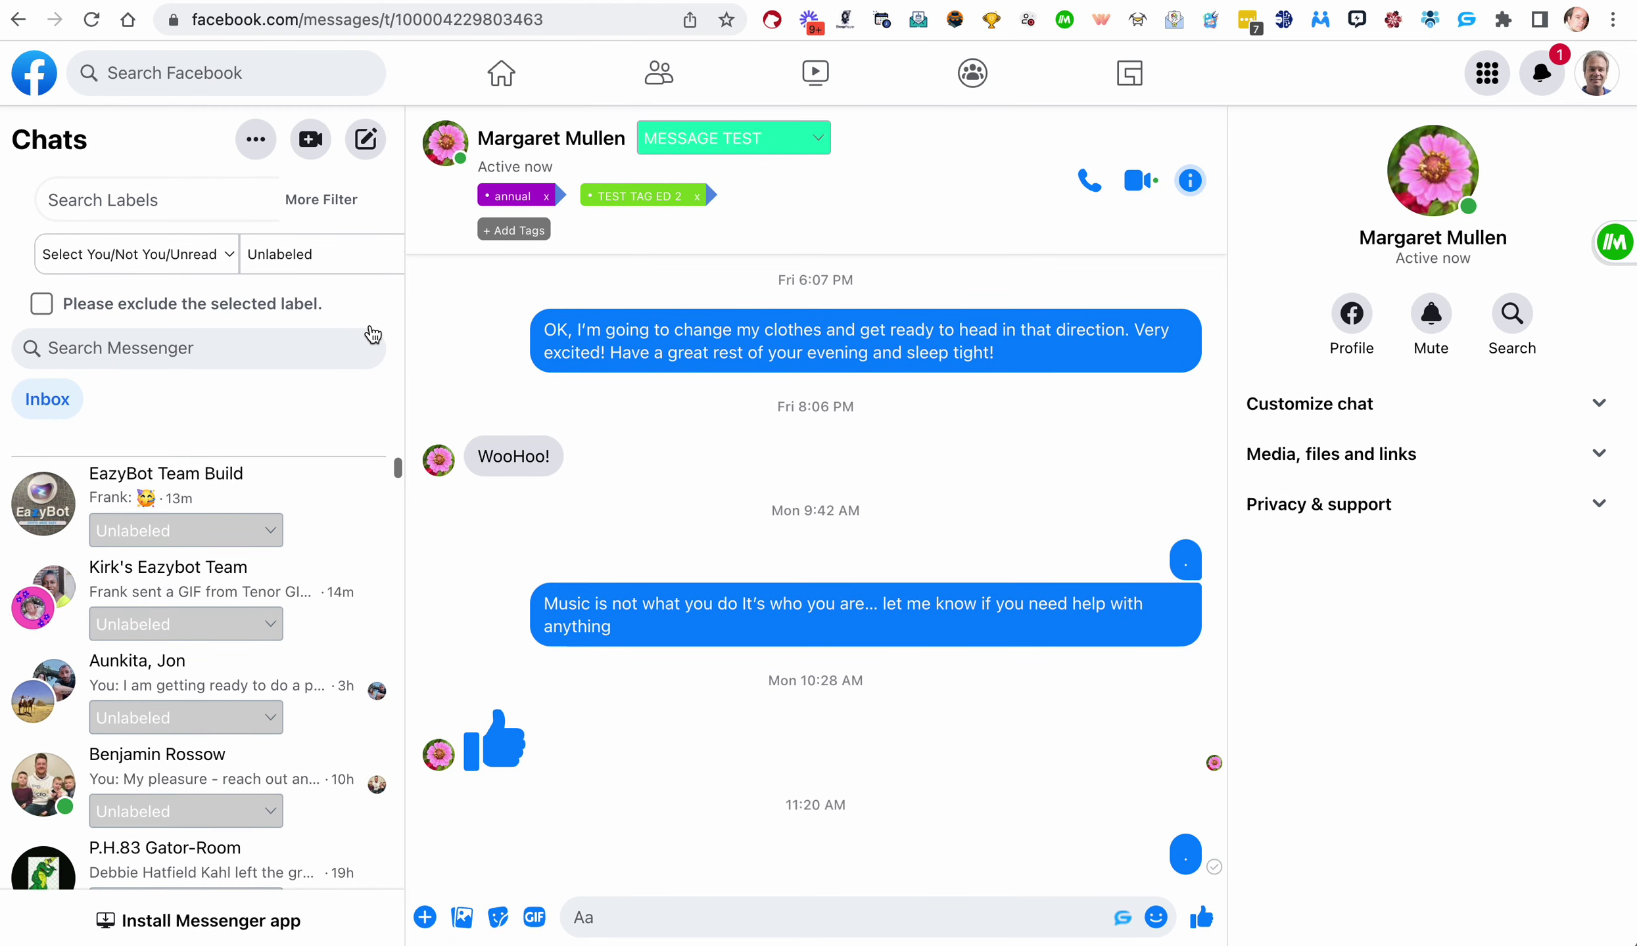
# Step: Switch the chat filter from "Unlabeled" to "Tags" and open the list of available tags
pyautogui.click(360, 256)
pyautogui.click(356, 253)
pyautogui.click(357, 255)
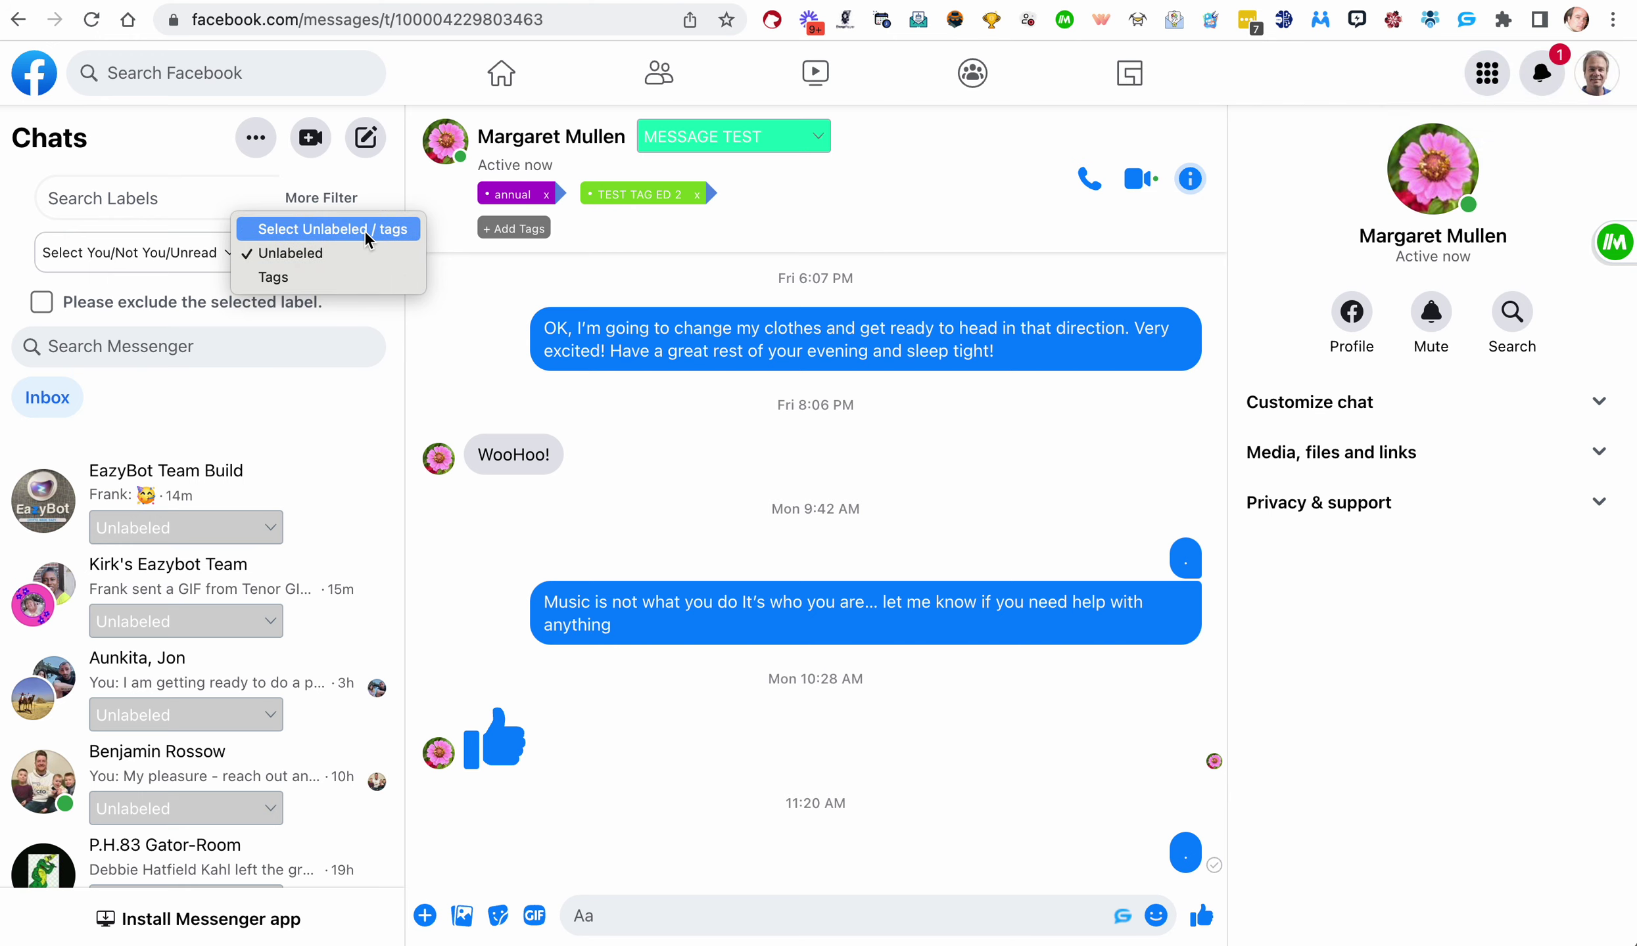
pyautogui.click(317, 277)
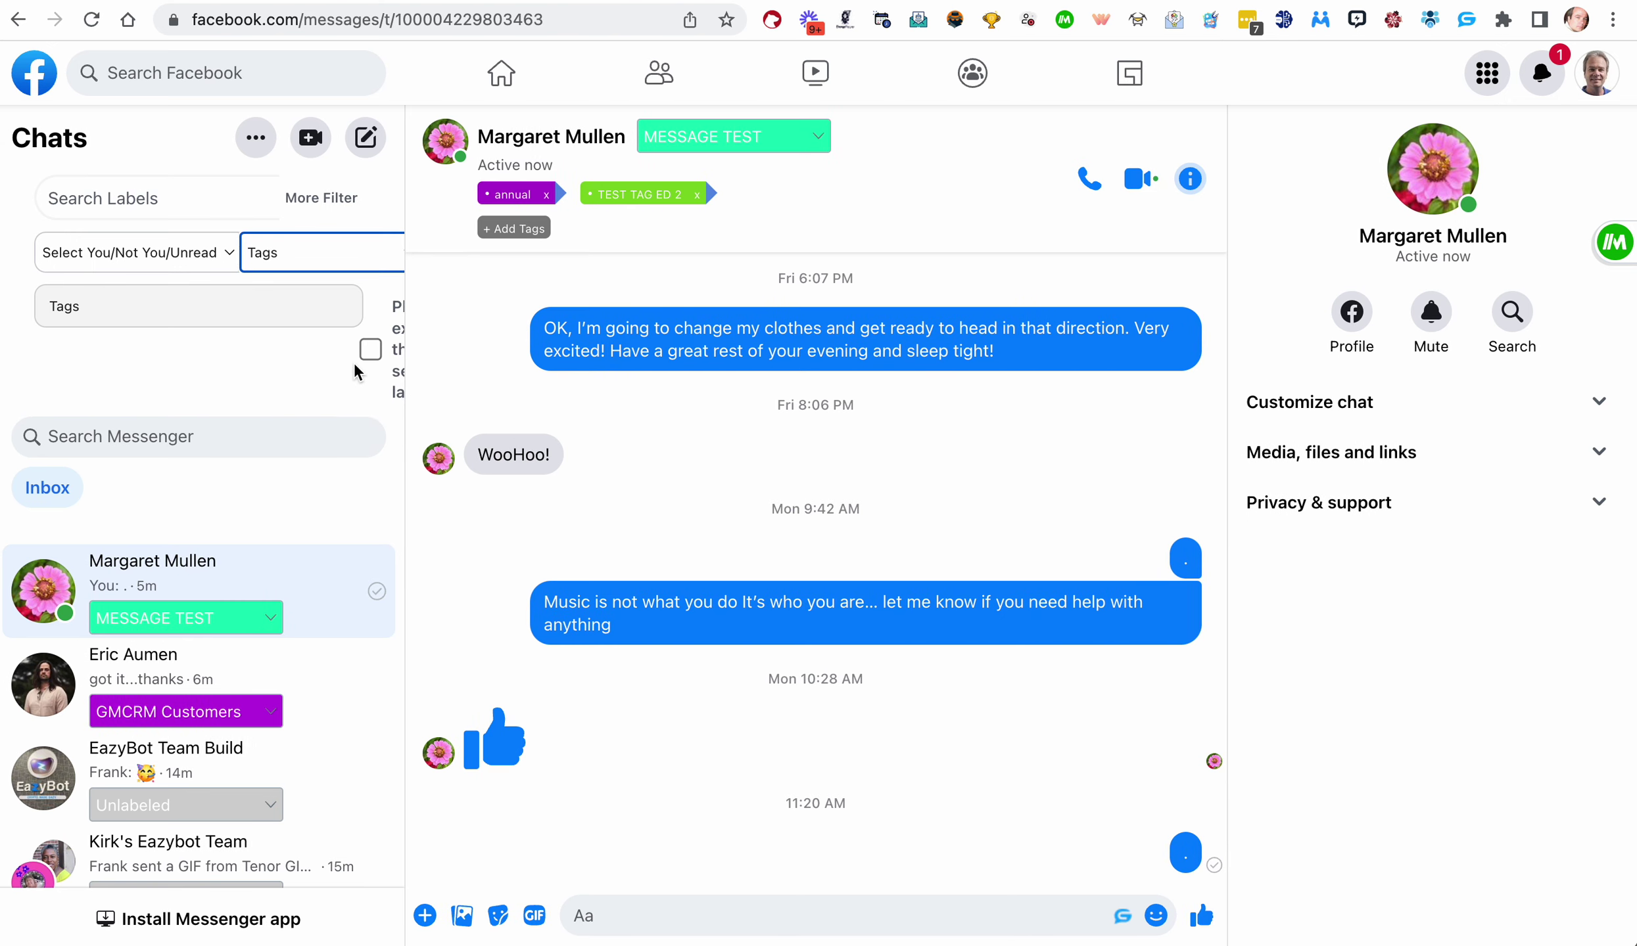
pyautogui.click(250, 310)
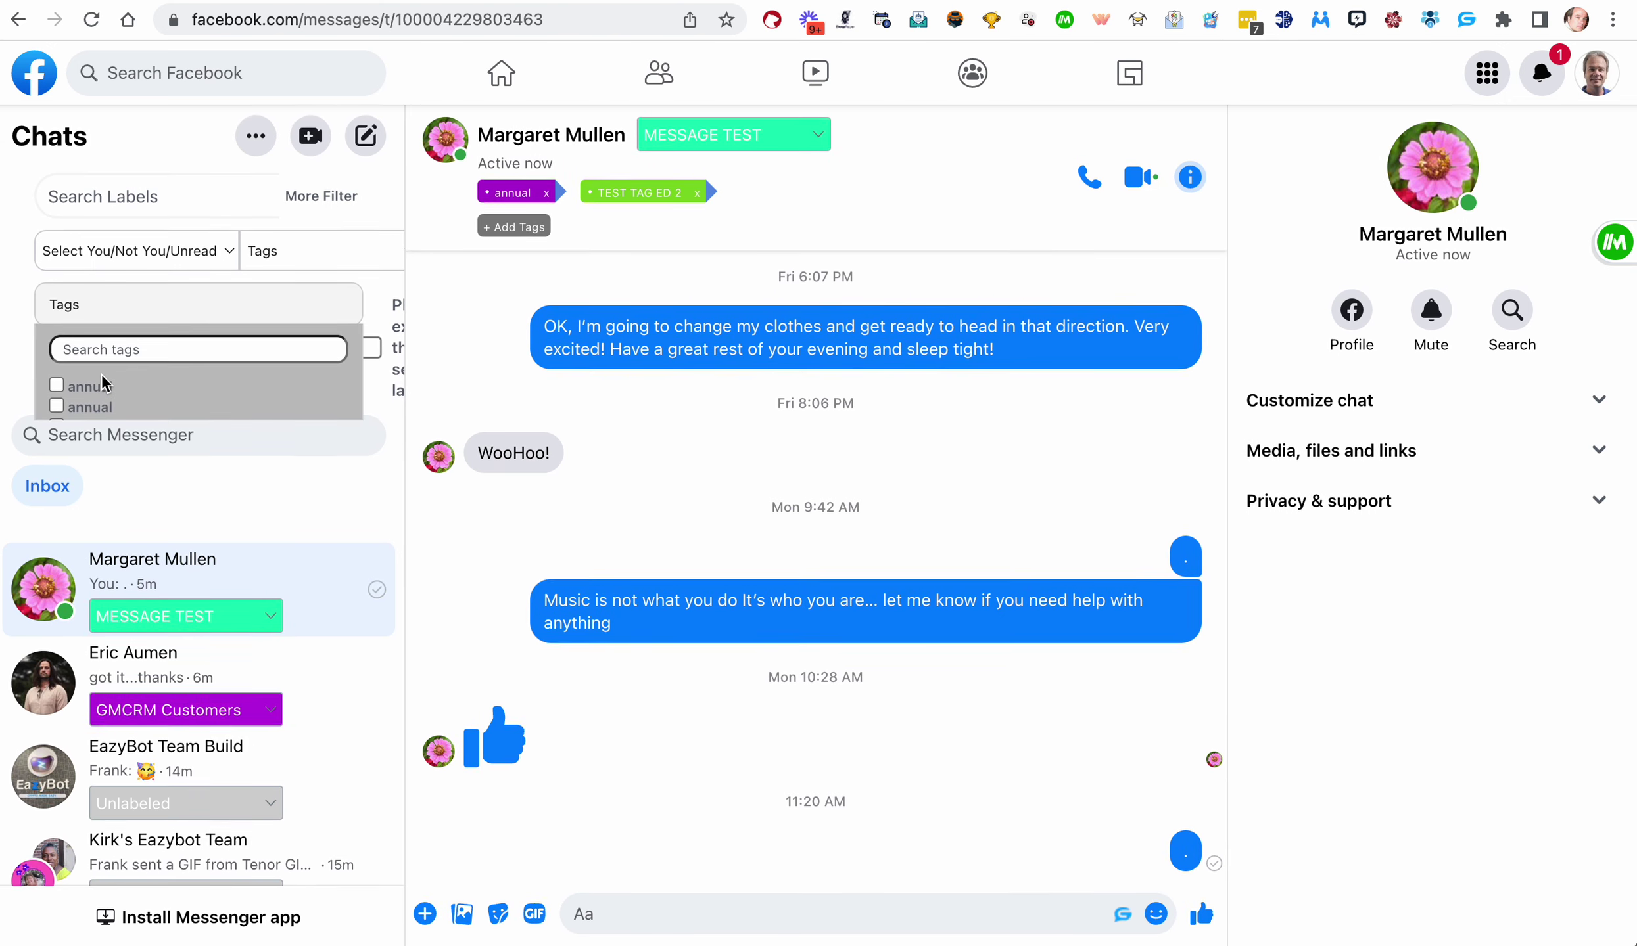
# Step: Browse the available tags and filter the chats by the first "annual" tag
pyautogui.scroll(-3, 106, 400)
pyautogui.scroll(-5, 105, 400)
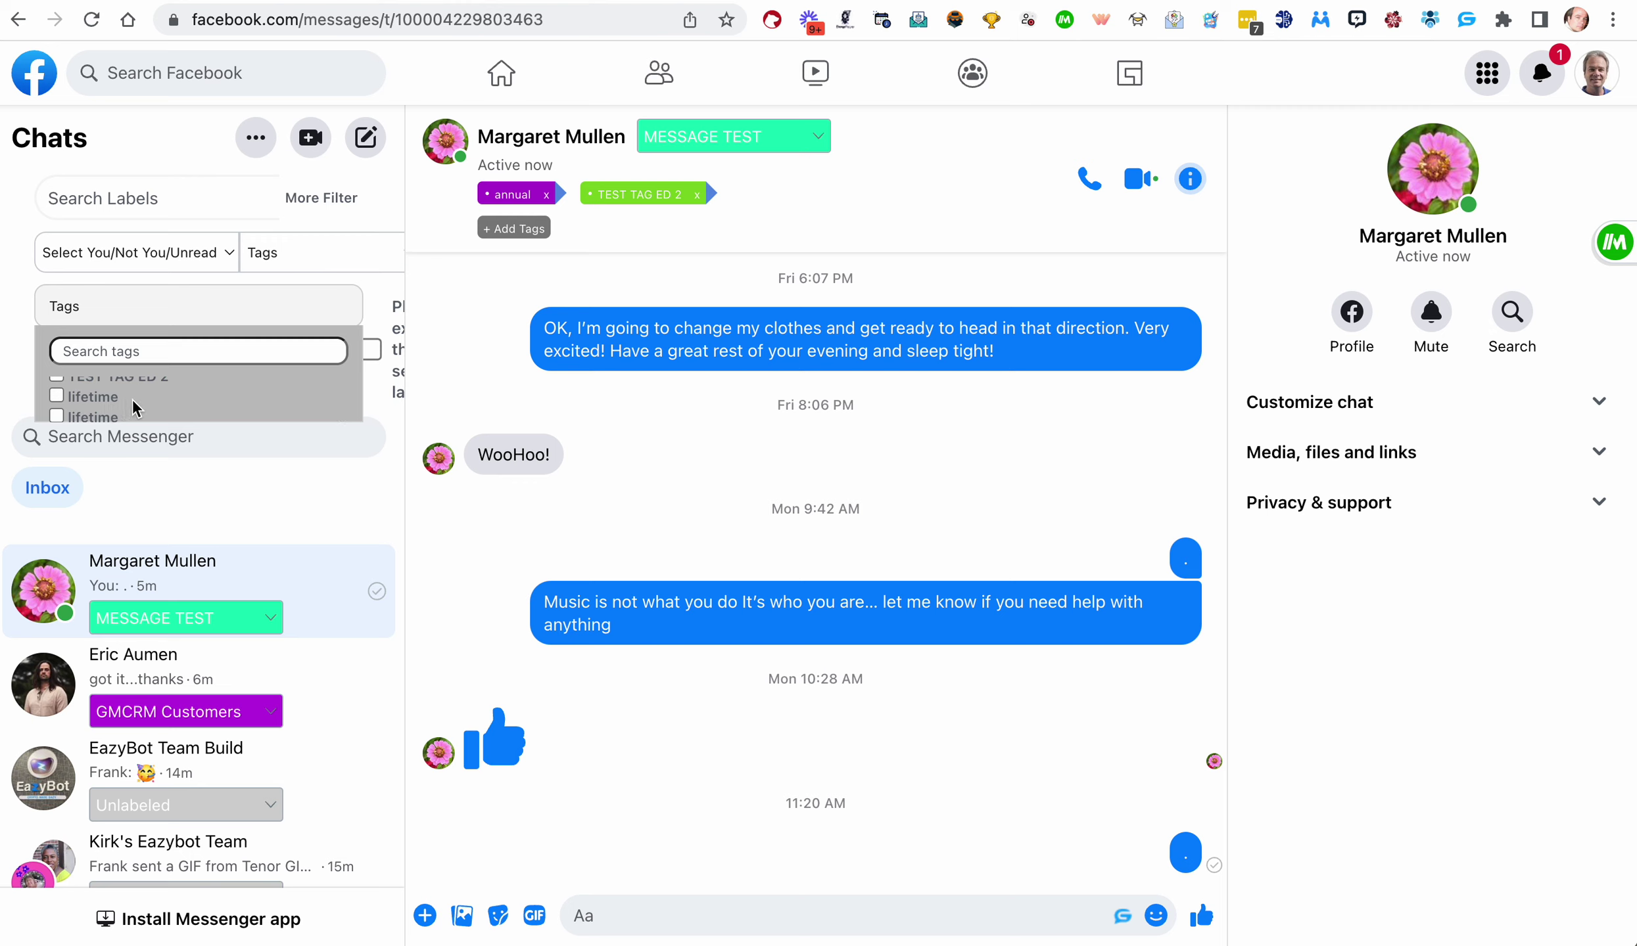
pyautogui.scroll(-5, 119, 399)
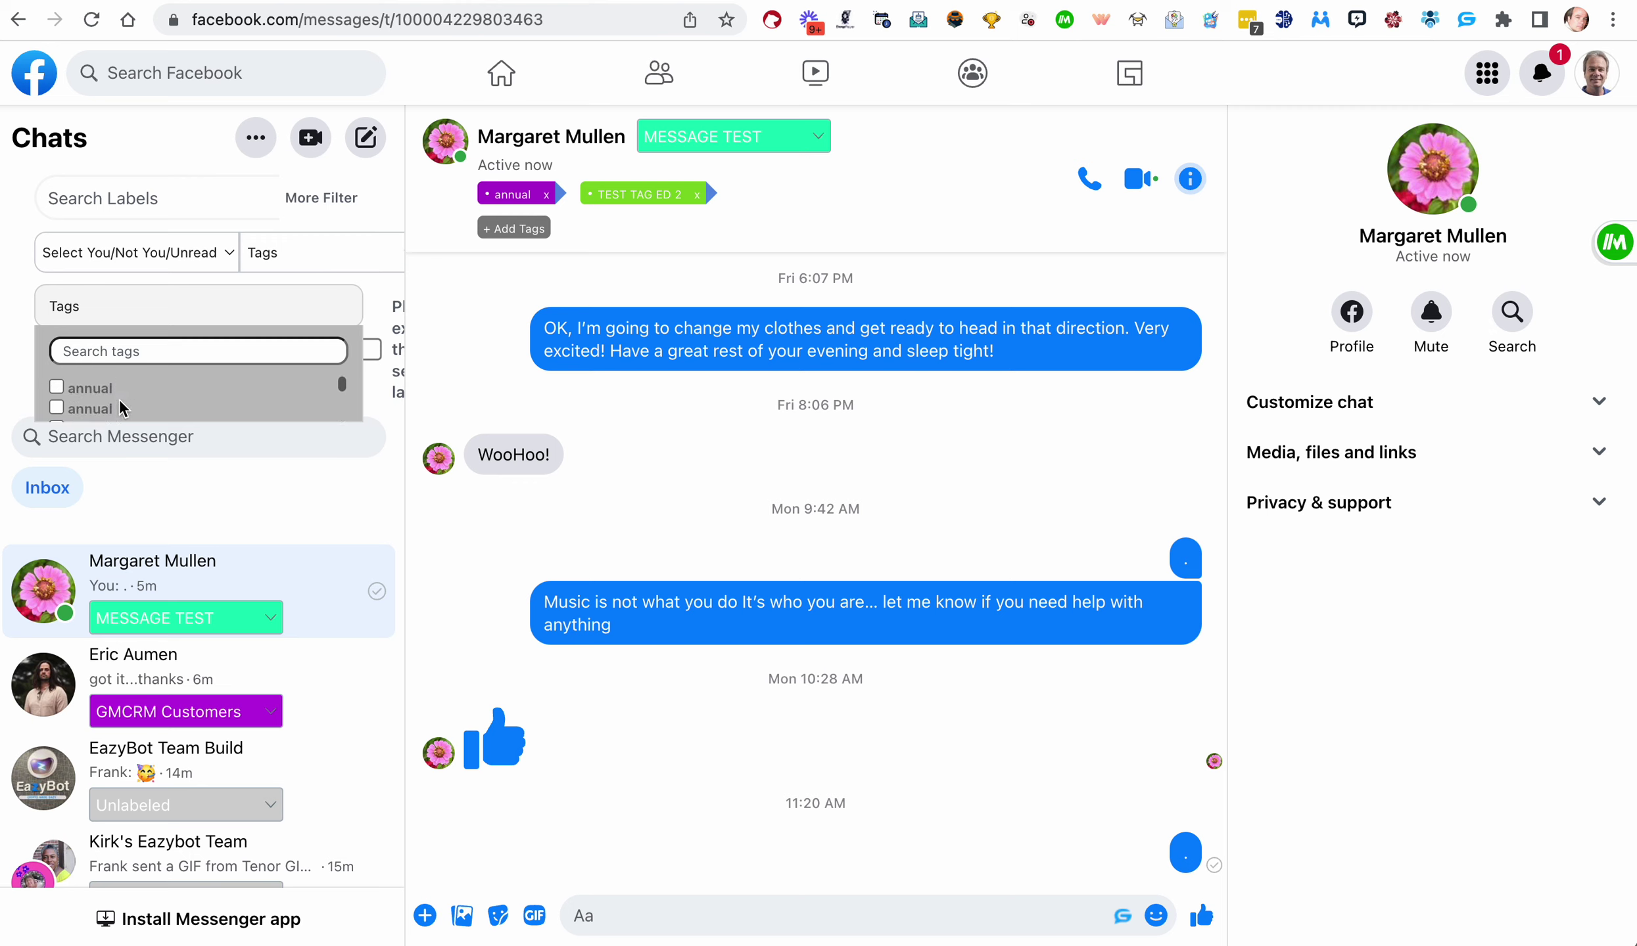
pyautogui.scroll(10, 119, 399)
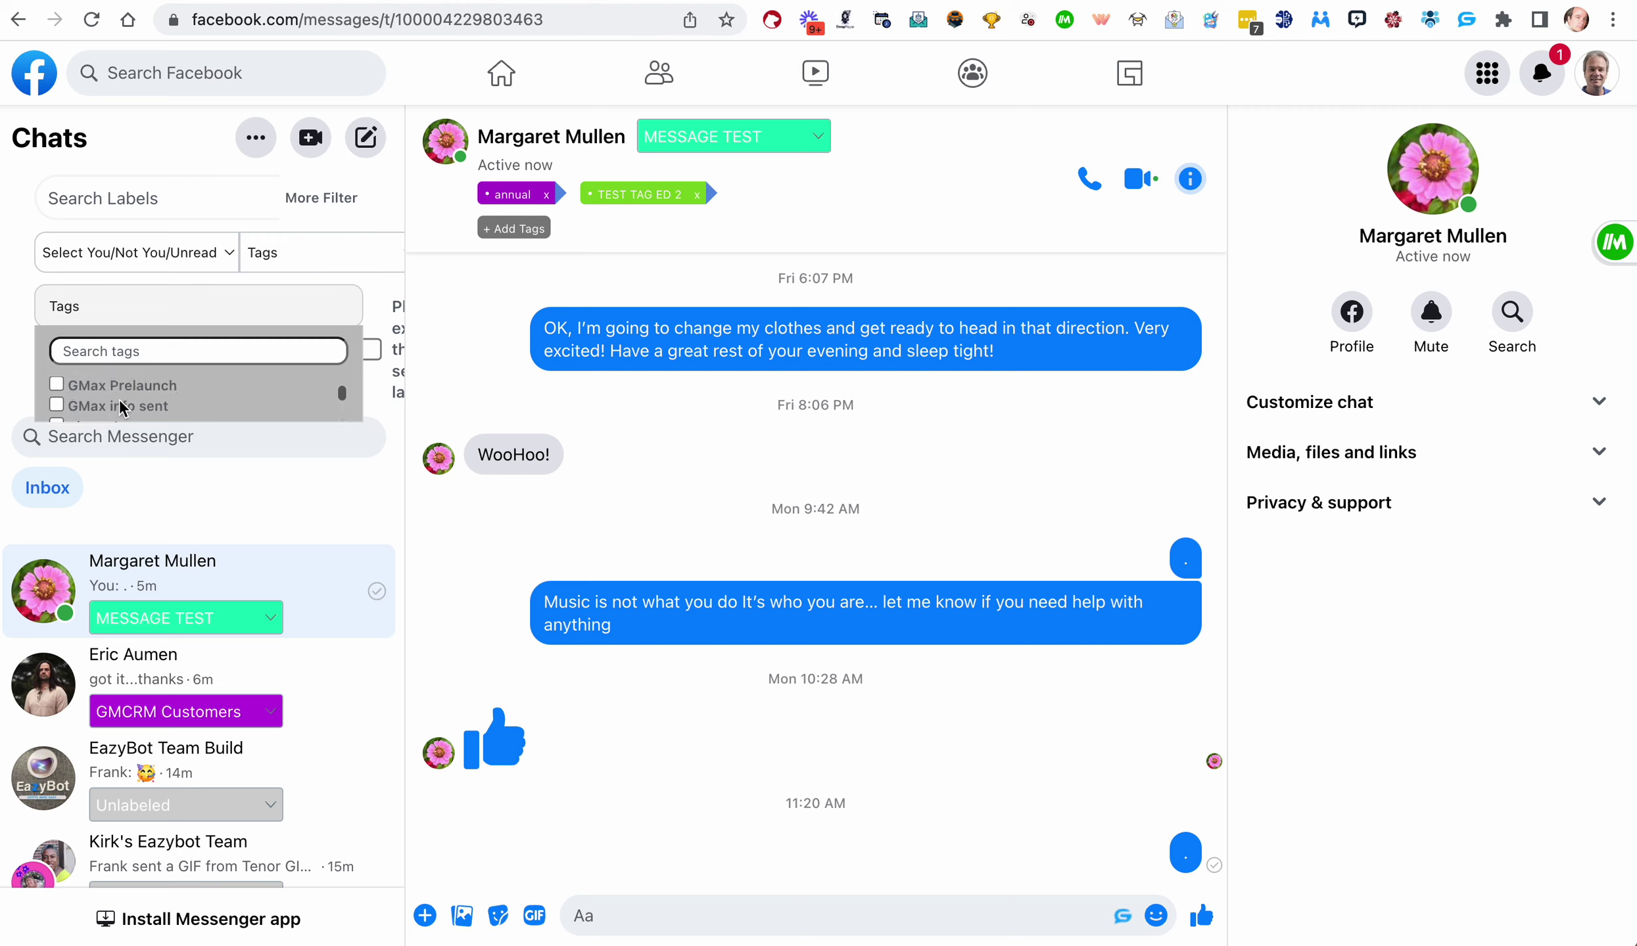
pyautogui.click(57, 382)
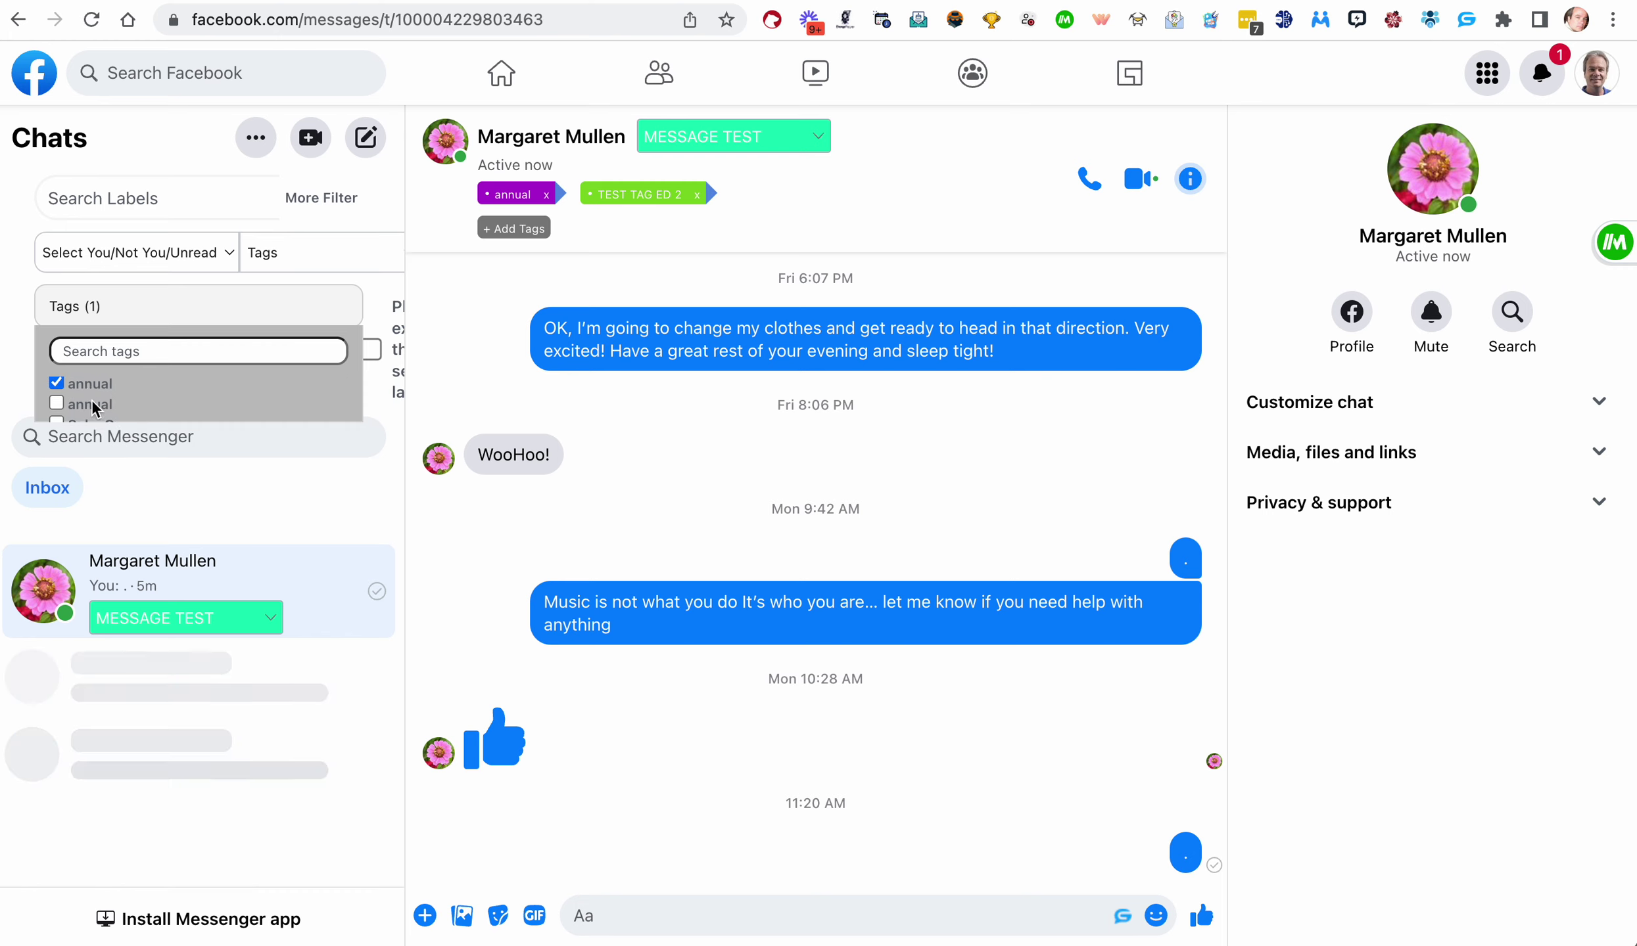
# Step: Reset the tag filter to its default "Select Unlabeled / tags" to list all chats again
pyautogui.scroll(-5, 90, 399)
pyautogui.scroll(2, 91, 399)
pyautogui.click(282, 253)
pyautogui.click(308, 209)
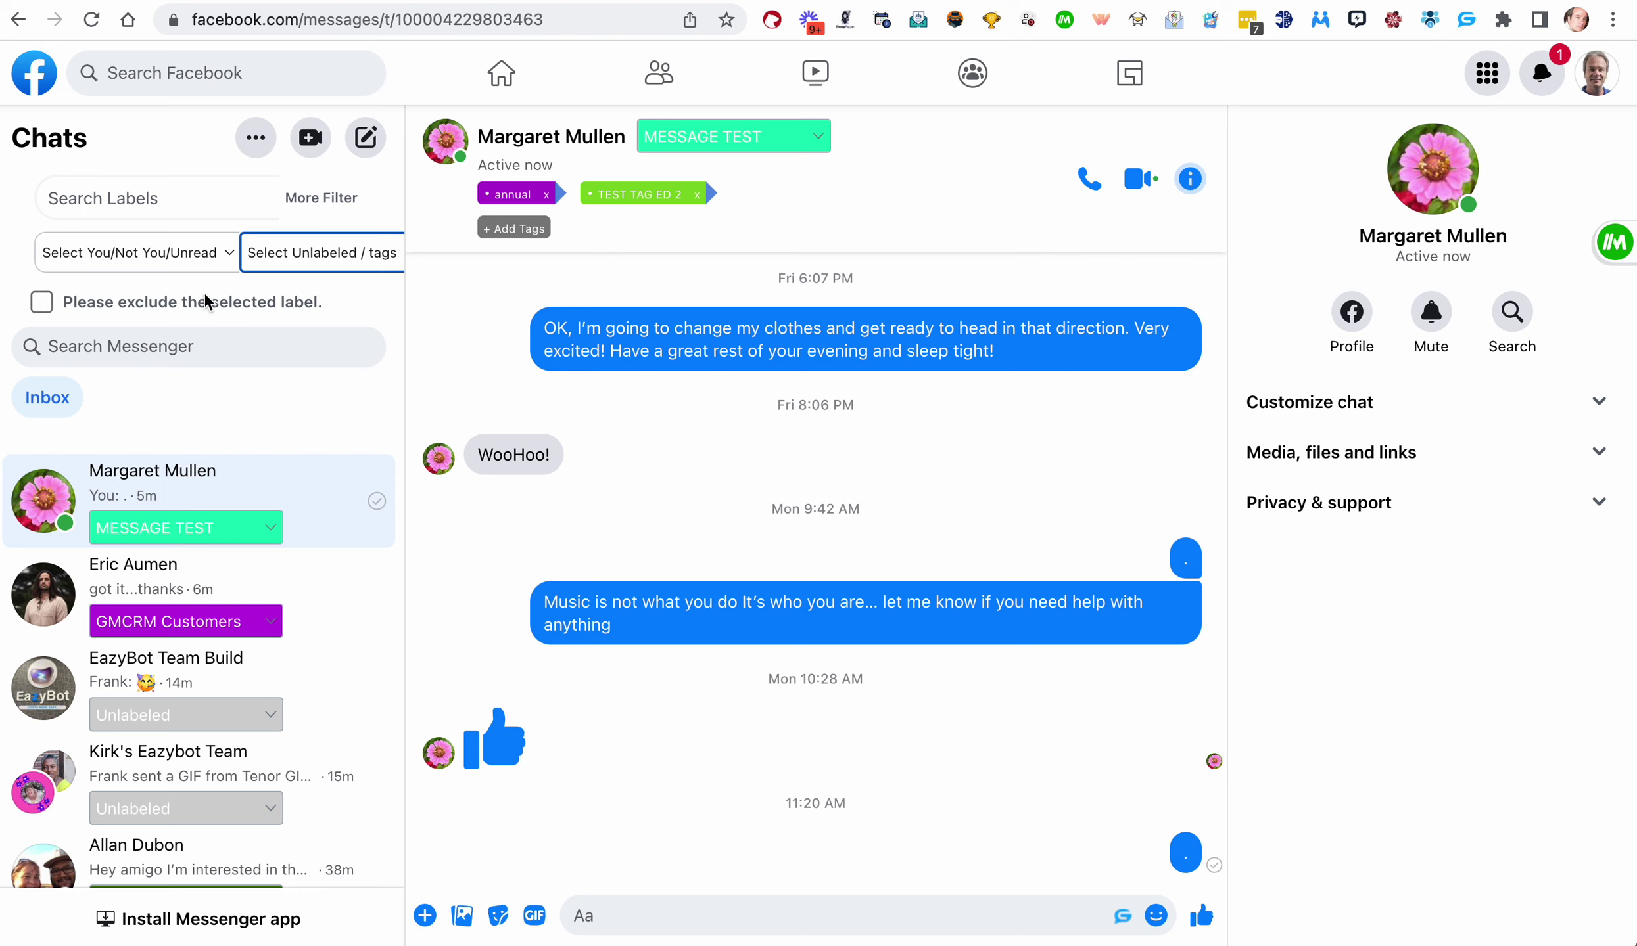
# Step: Exclude the chats whose label matches "GMCRM" and look through the remaining conversations
pyautogui.click(164, 198)
pyautogui.write('G')
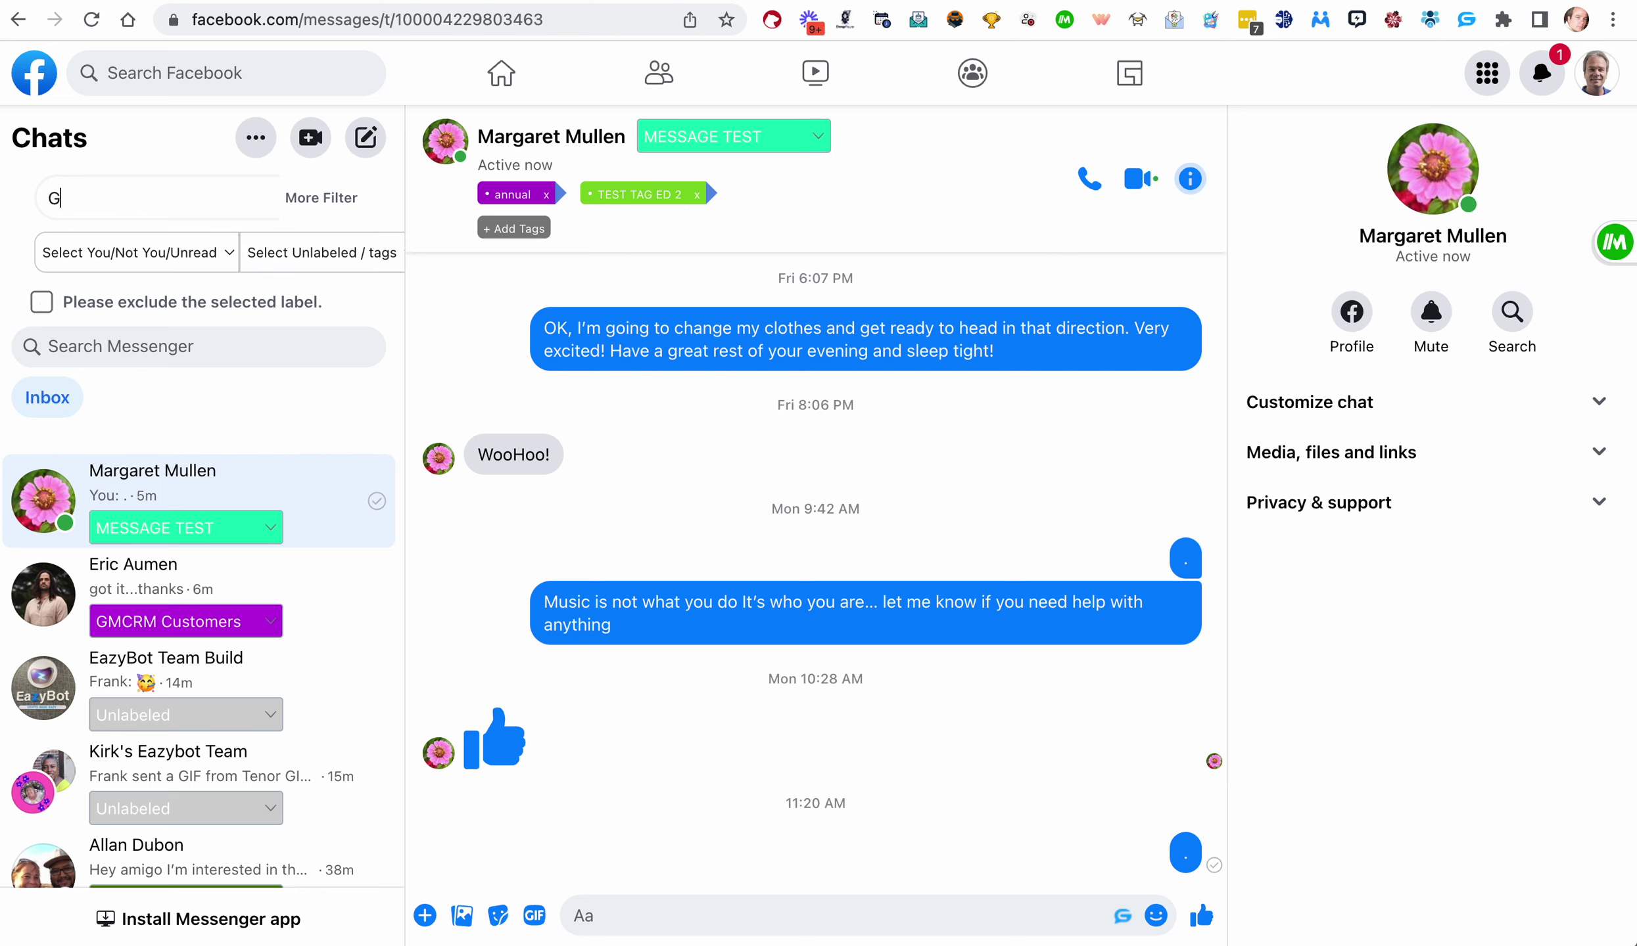
pyautogui.write('MCRM')
pyautogui.click(42, 303)
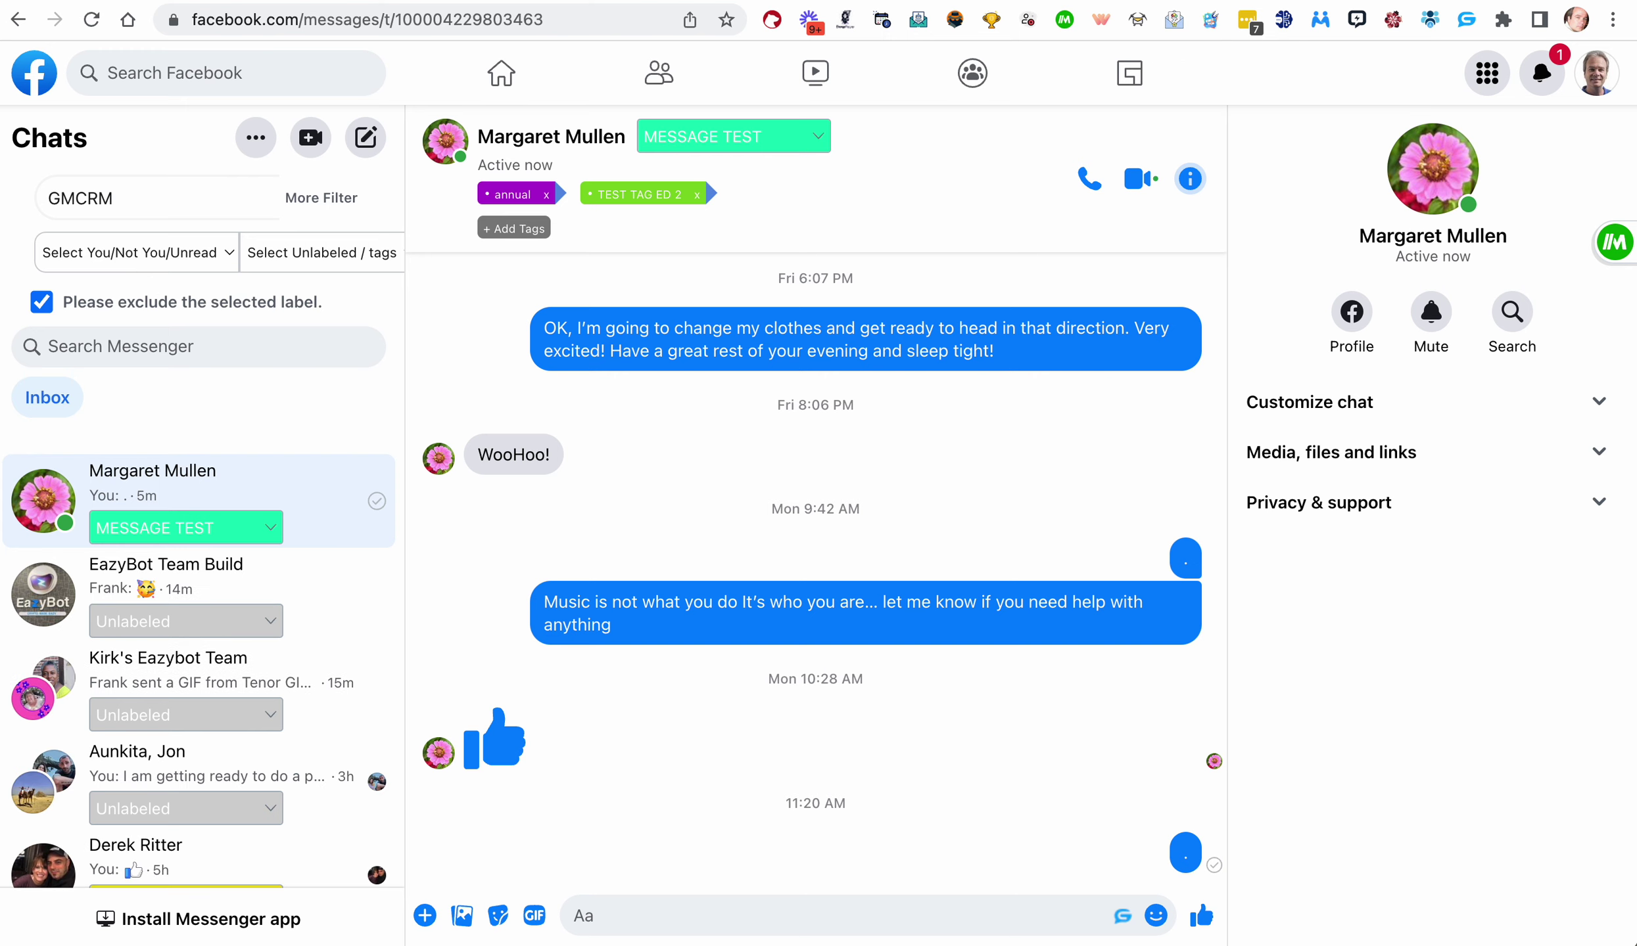
pyautogui.scroll(-8, 197, 624)
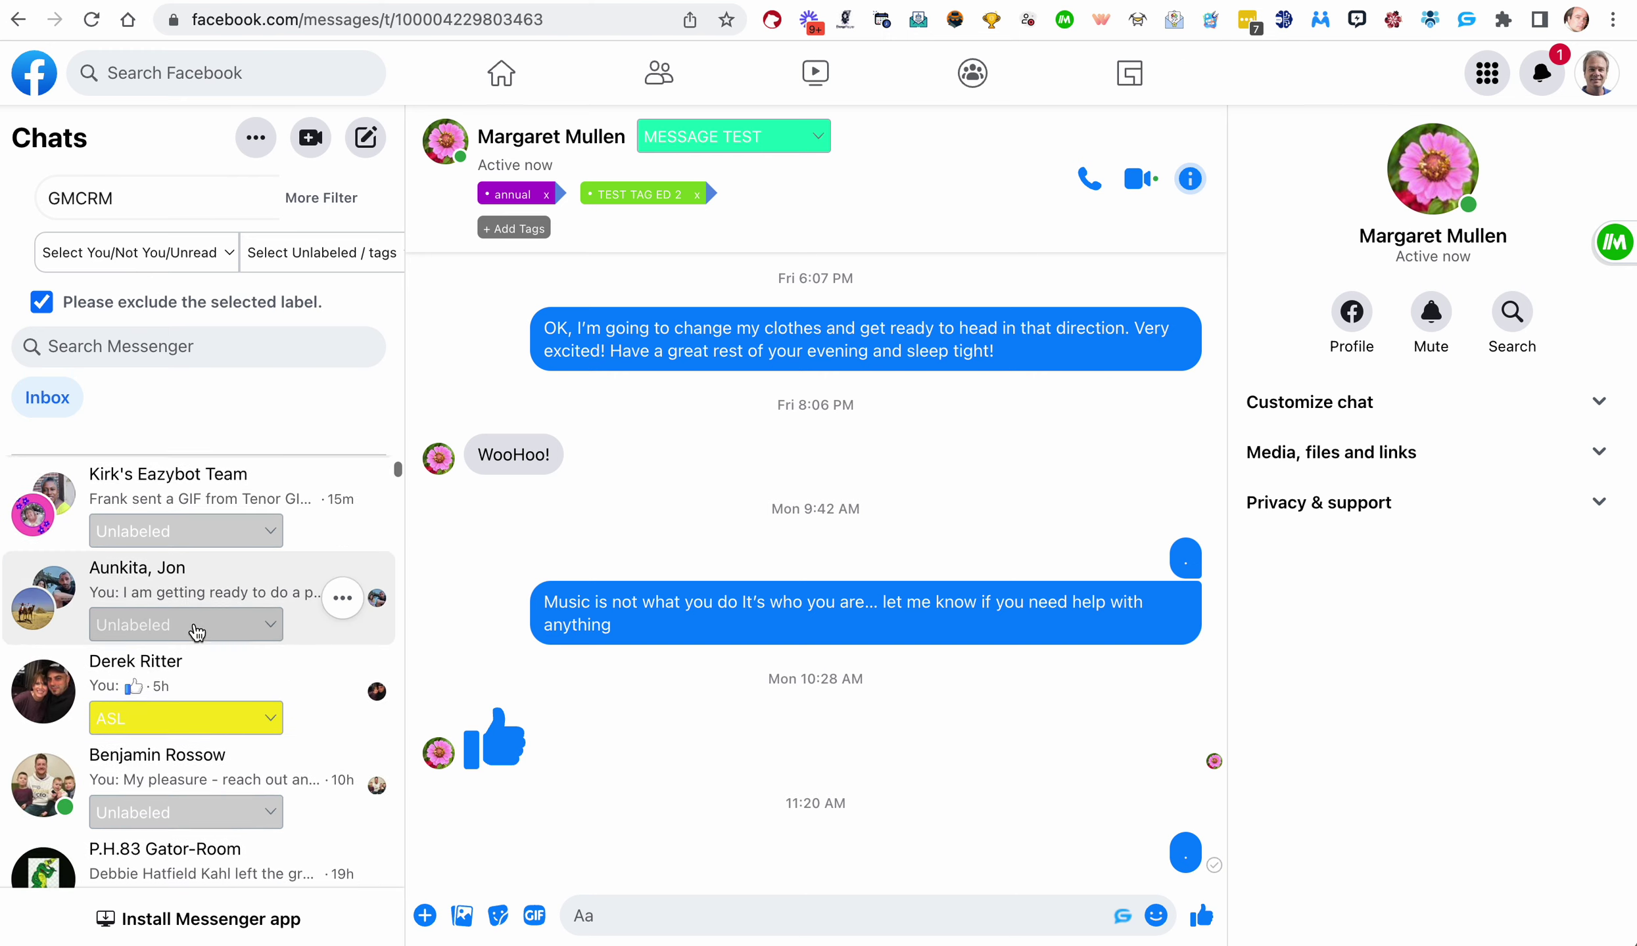
pyautogui.scroll(-15, 197, 631)
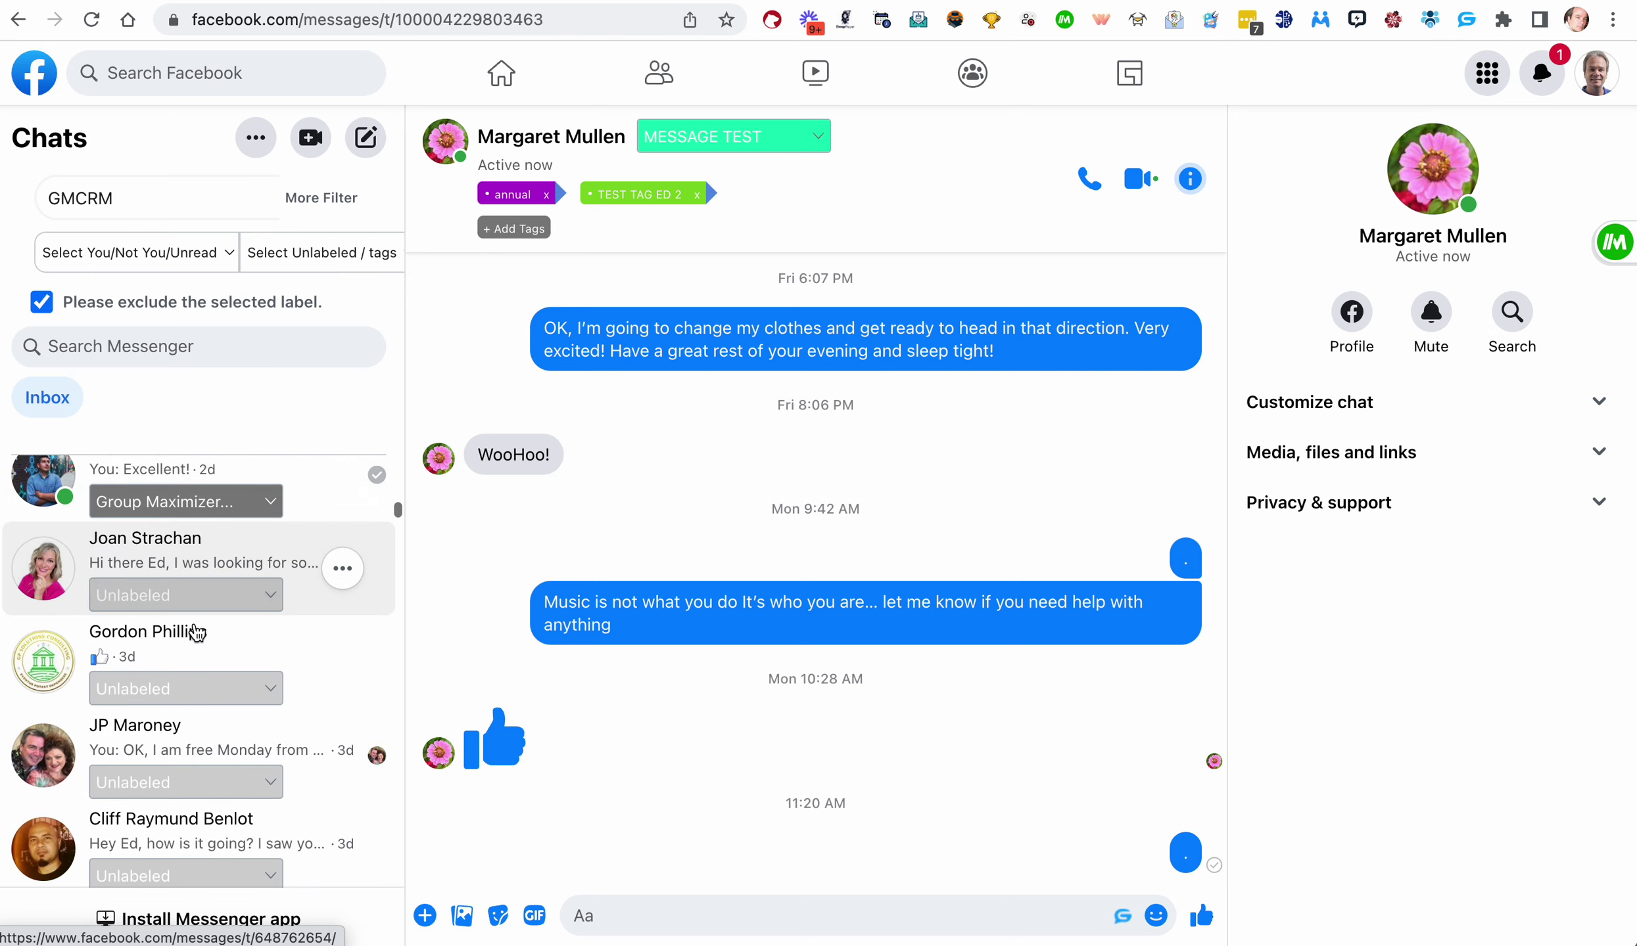
pyautogui.scroll(12, 197, 631)
pyautogui.scroll(5, 198, 633)
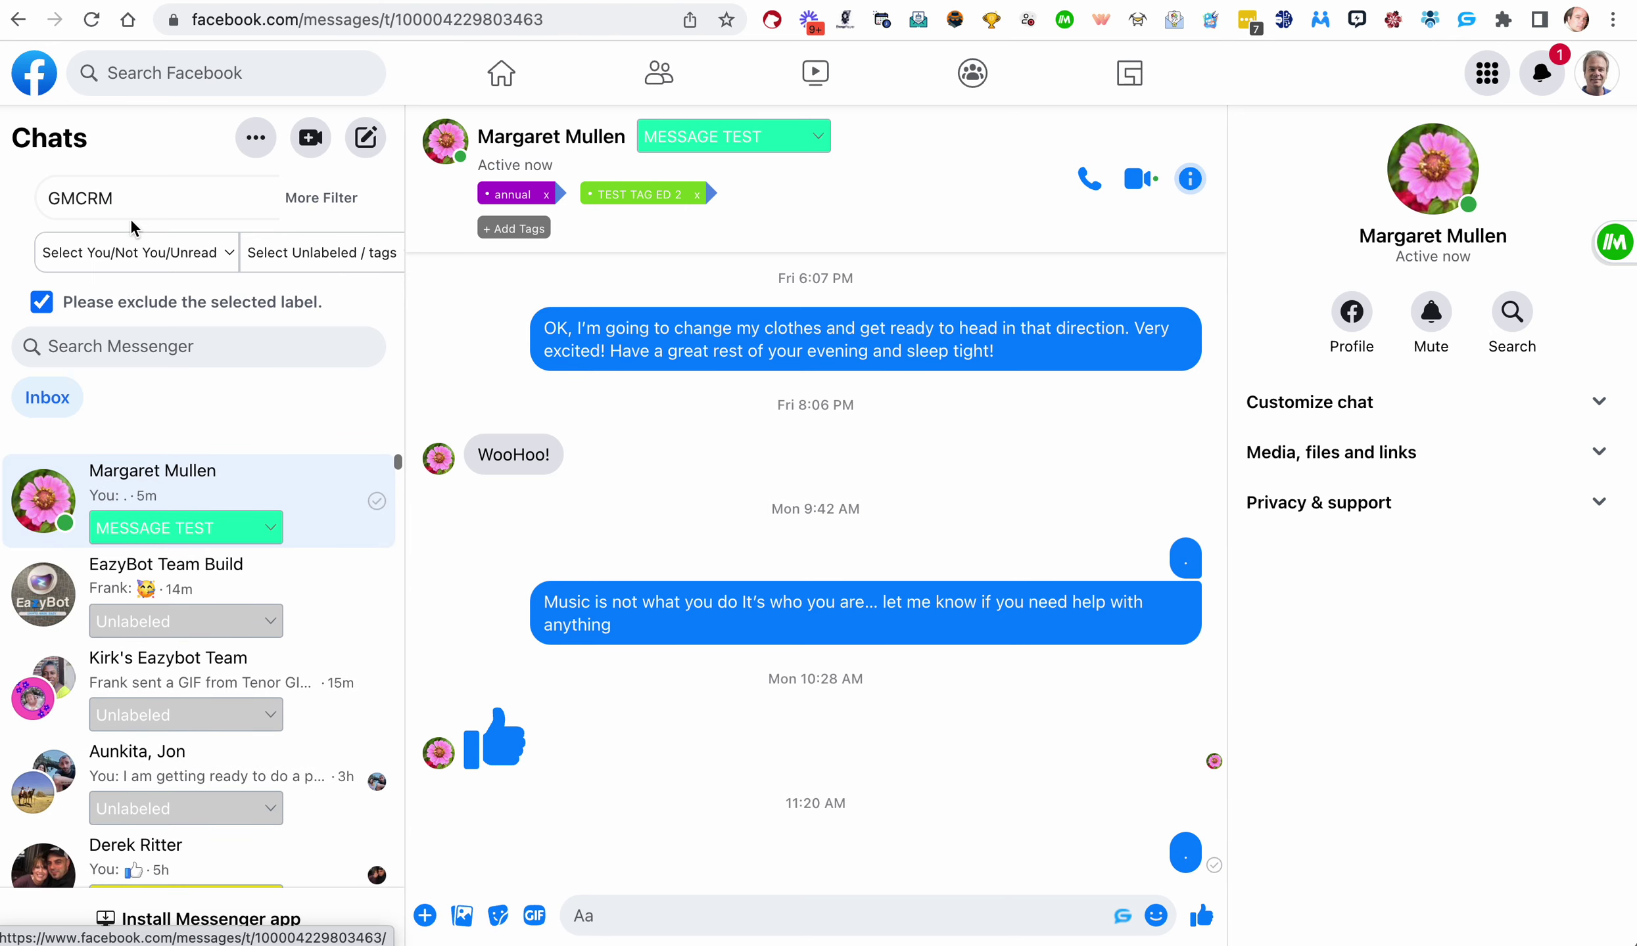
# Step: Clear "GMCRM" from the label search, and collapse and expand the additional filters
pyautogui.moveTo(115, 198); pyautogui.dragTo(35, 198)
pyautogui.press('BackSpace')
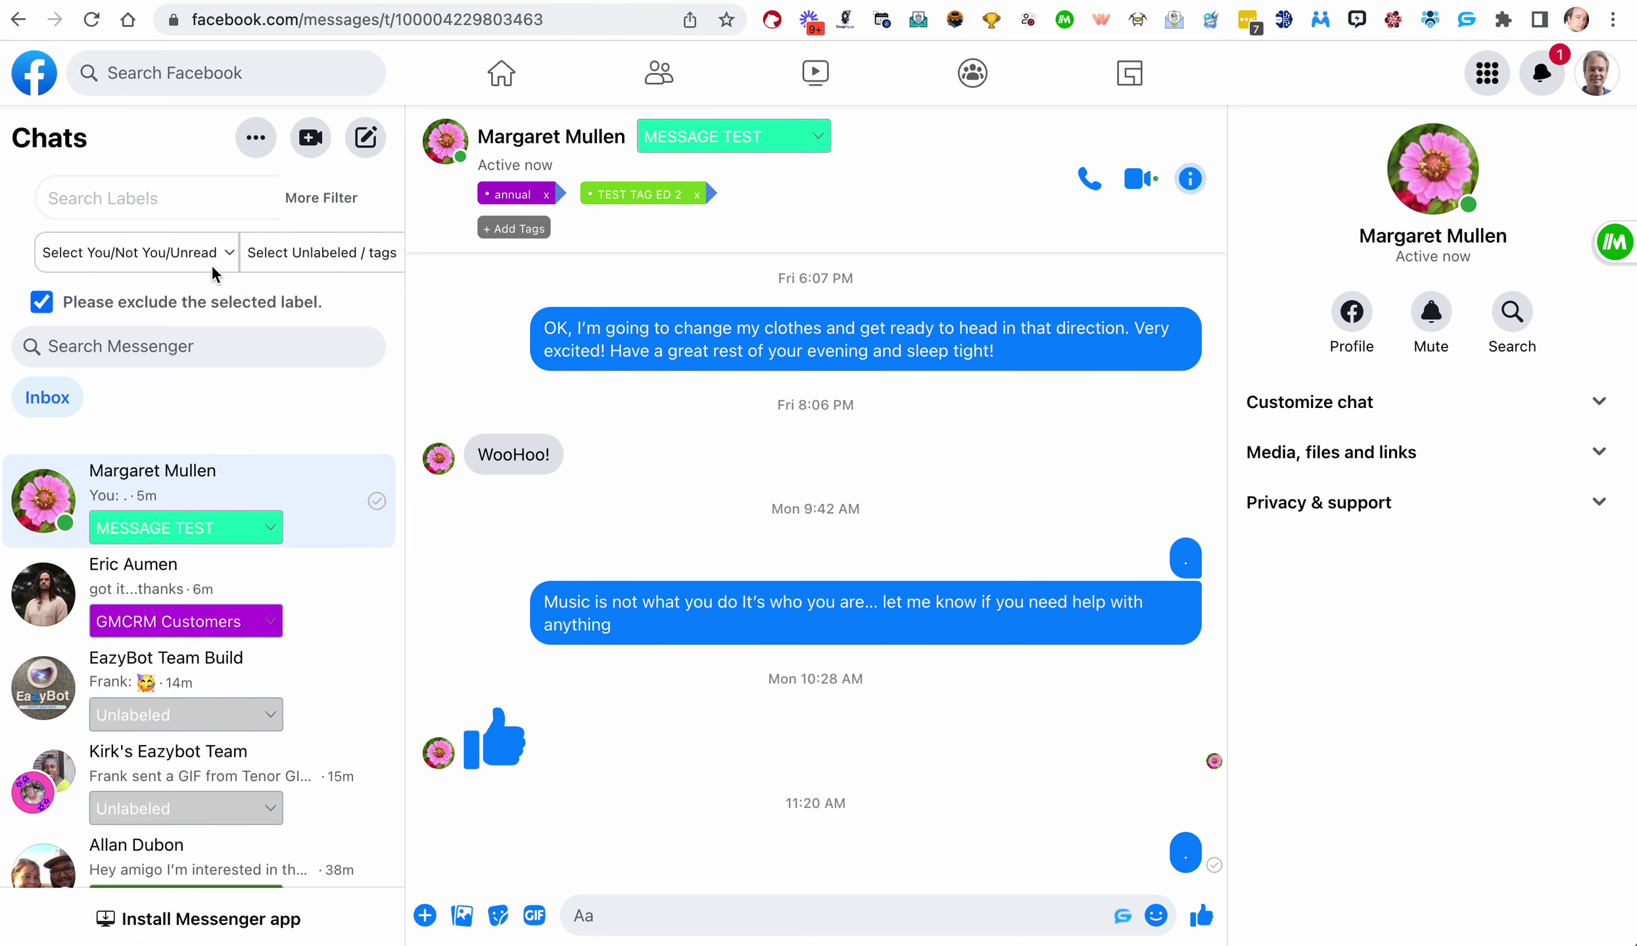
pyautogui.click(313, 209)
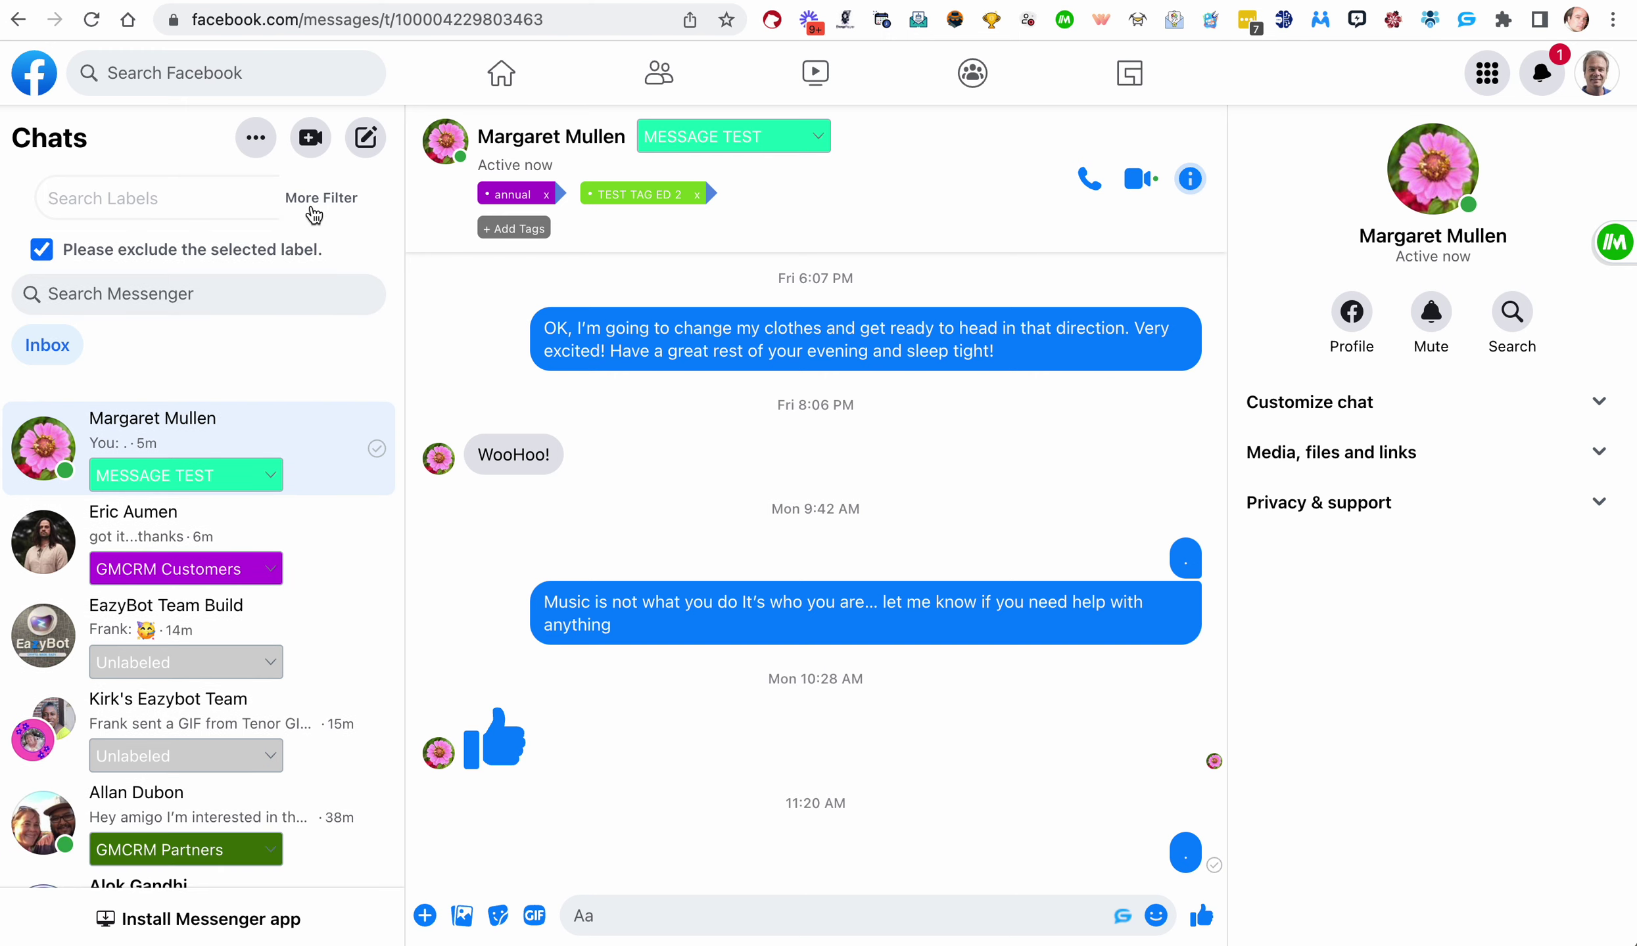
pyautogui.click(315, 209)
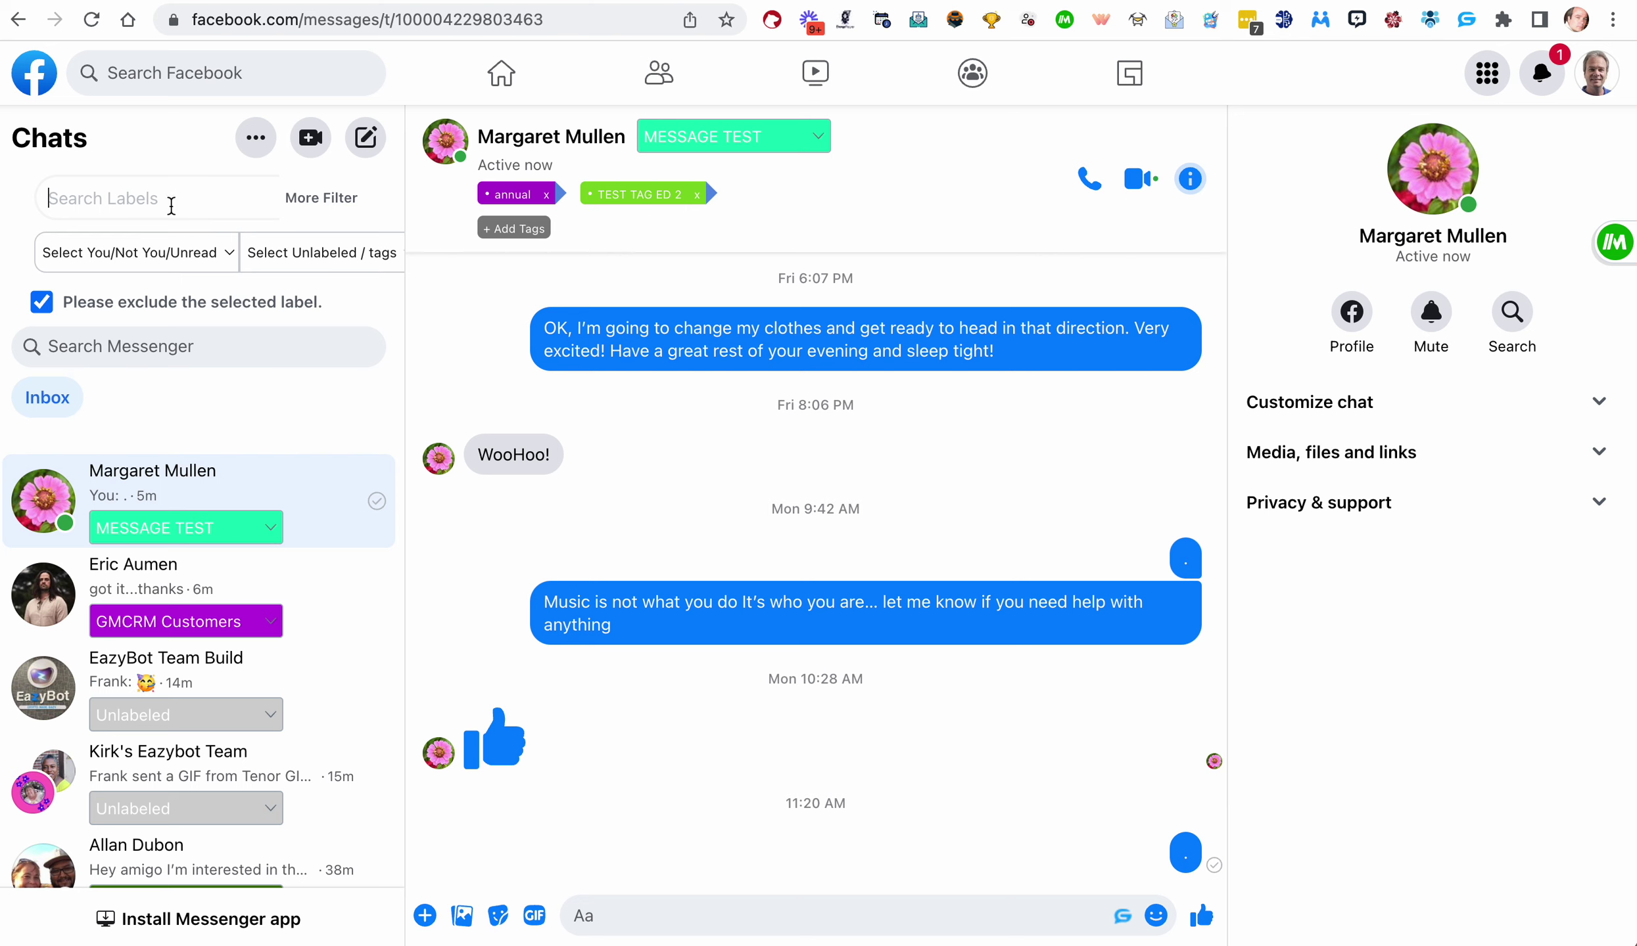
pyautogui.click(331, 266)
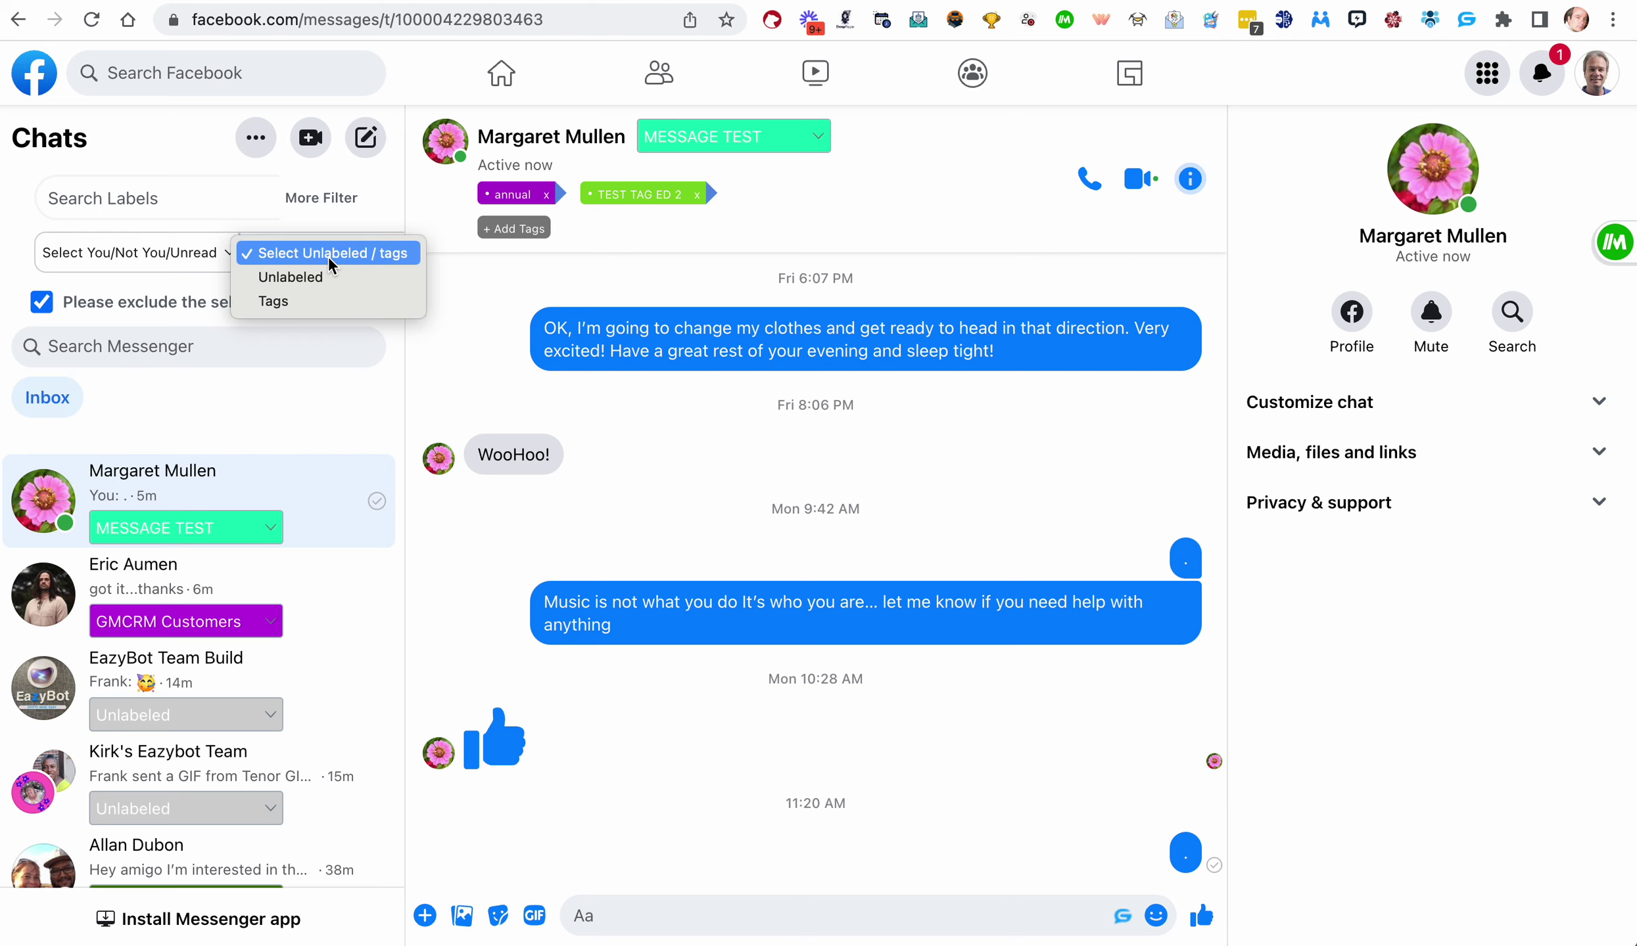
# Step: Search the labels for "GMCRM" and turn off the exclusion of the selected label
pyautogui.click(131, 197)
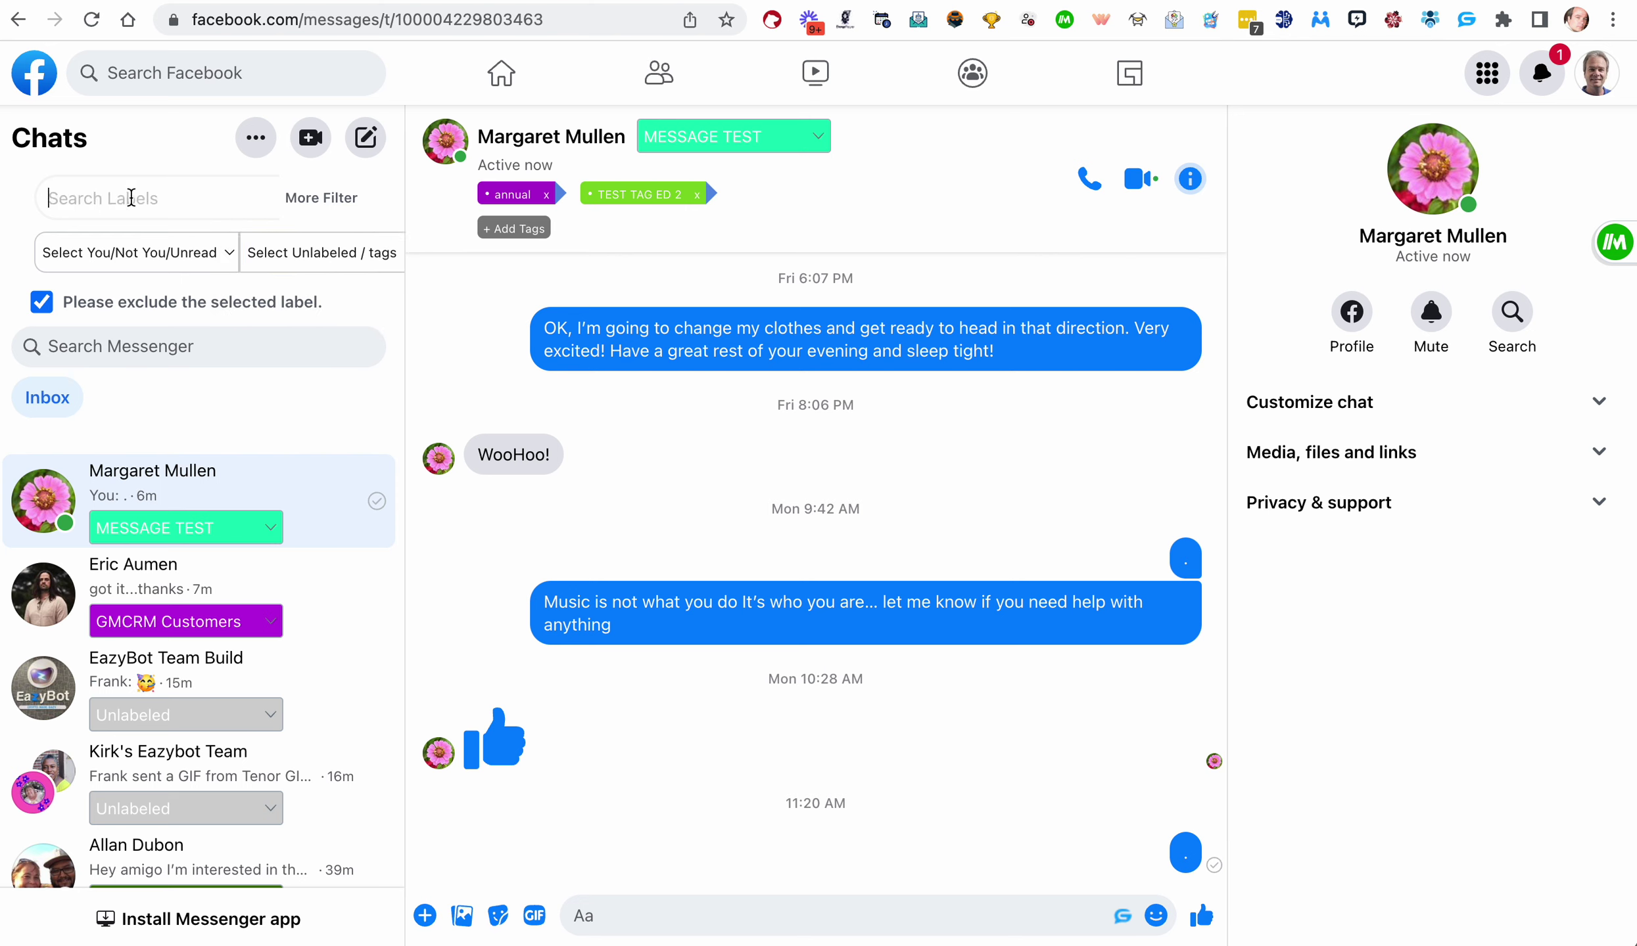
pyautogui.write('GMCRM')
pyautogui.click(306, 256)
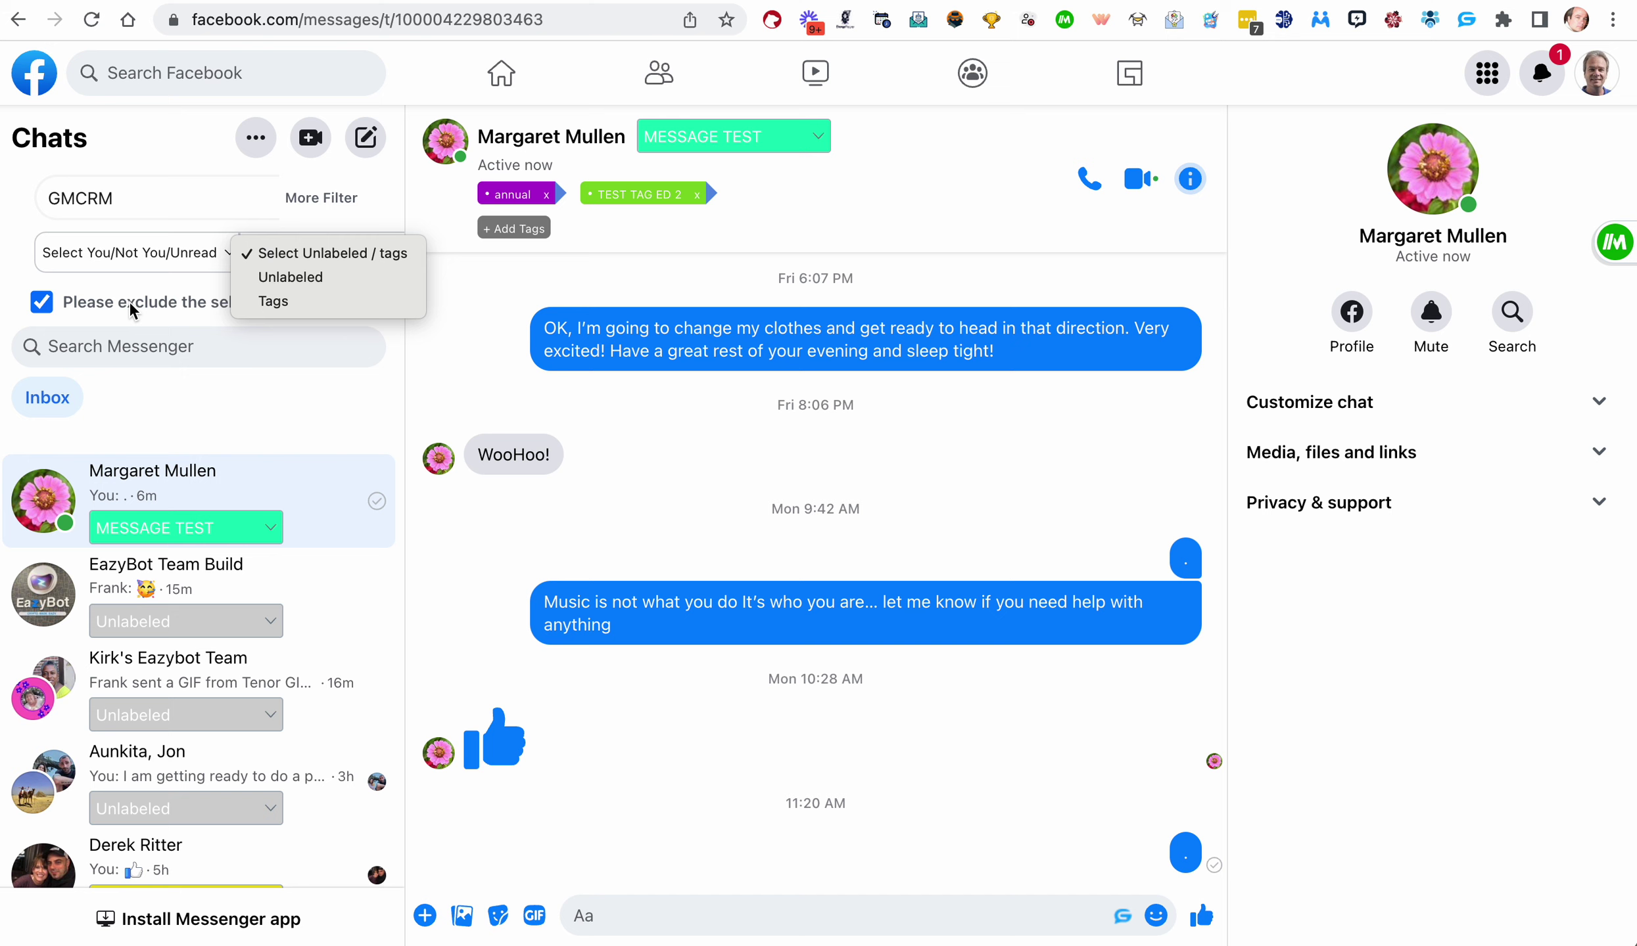
pyautogui.click(41, 308)
pyautogui.click(41, 304)
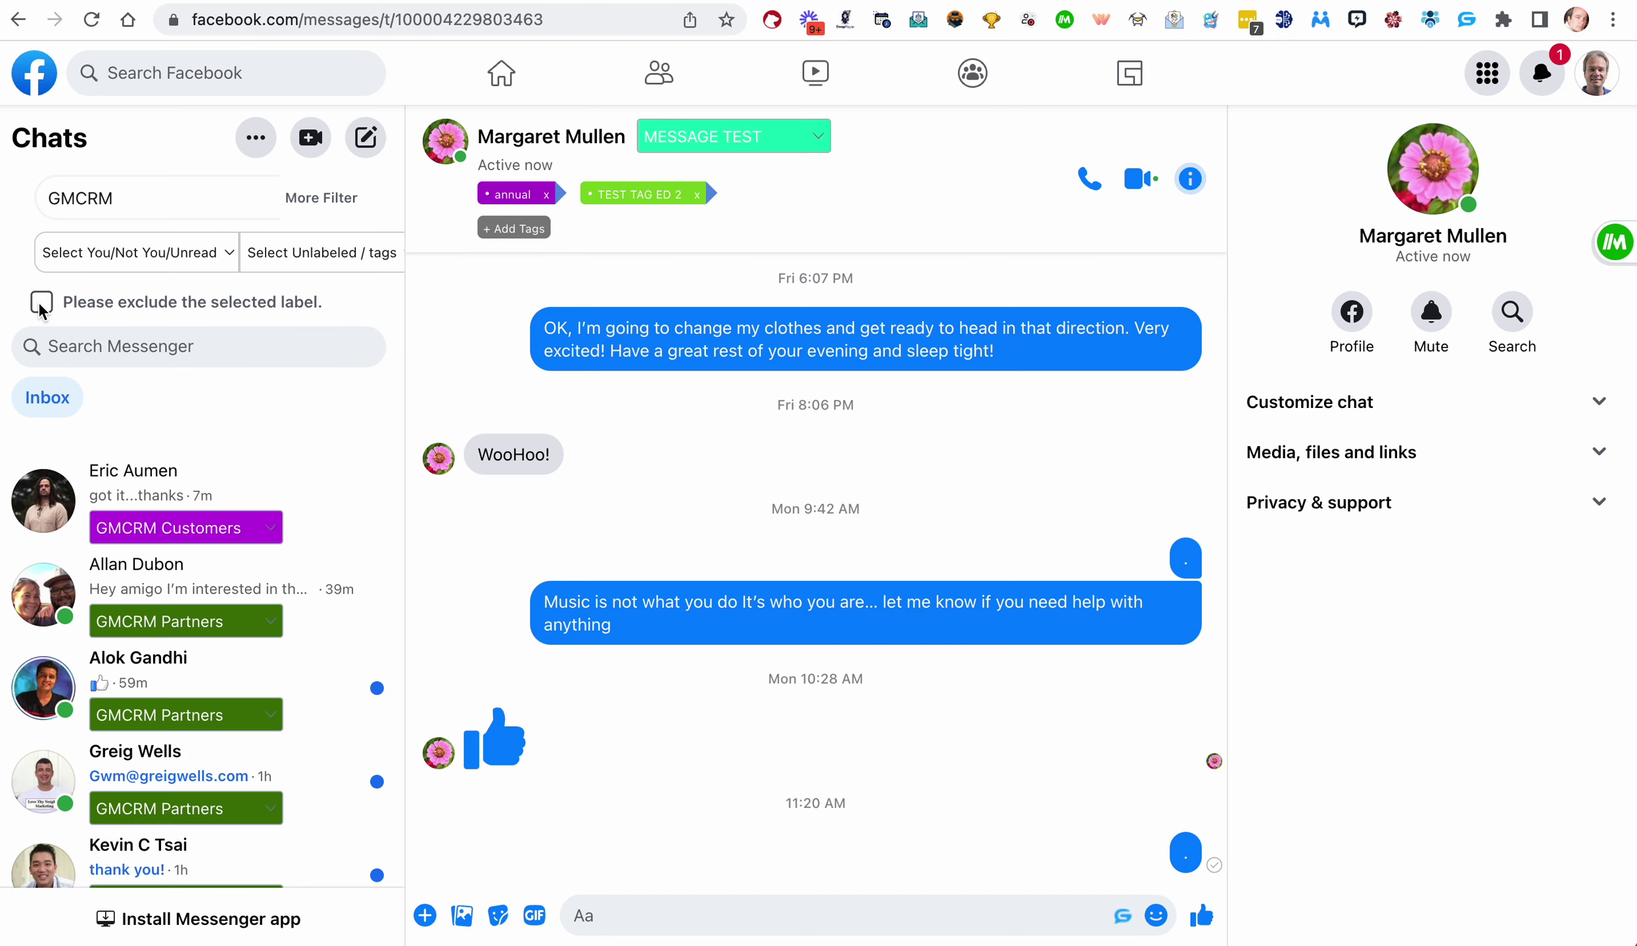
# Step: Set the additional filter to "Tags" and add the first "lifetime" tag to the selection
pyautogui.click(318, 251)
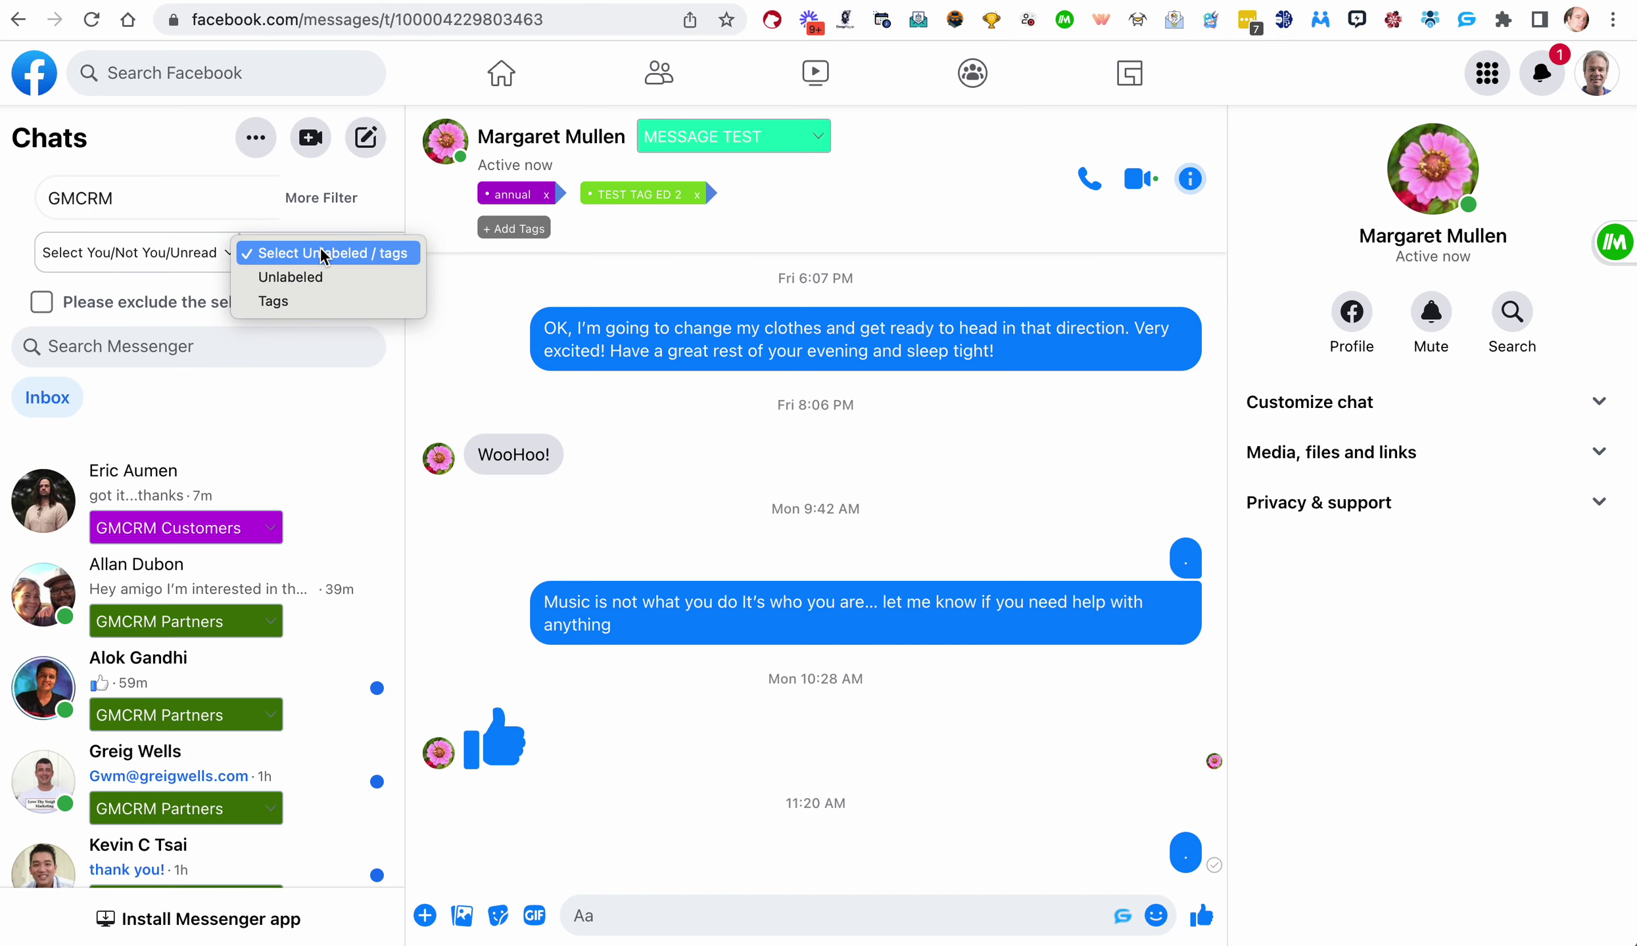
pyautogui.click(281, 303)
pyautogui.scroll(-5, 165, 411)
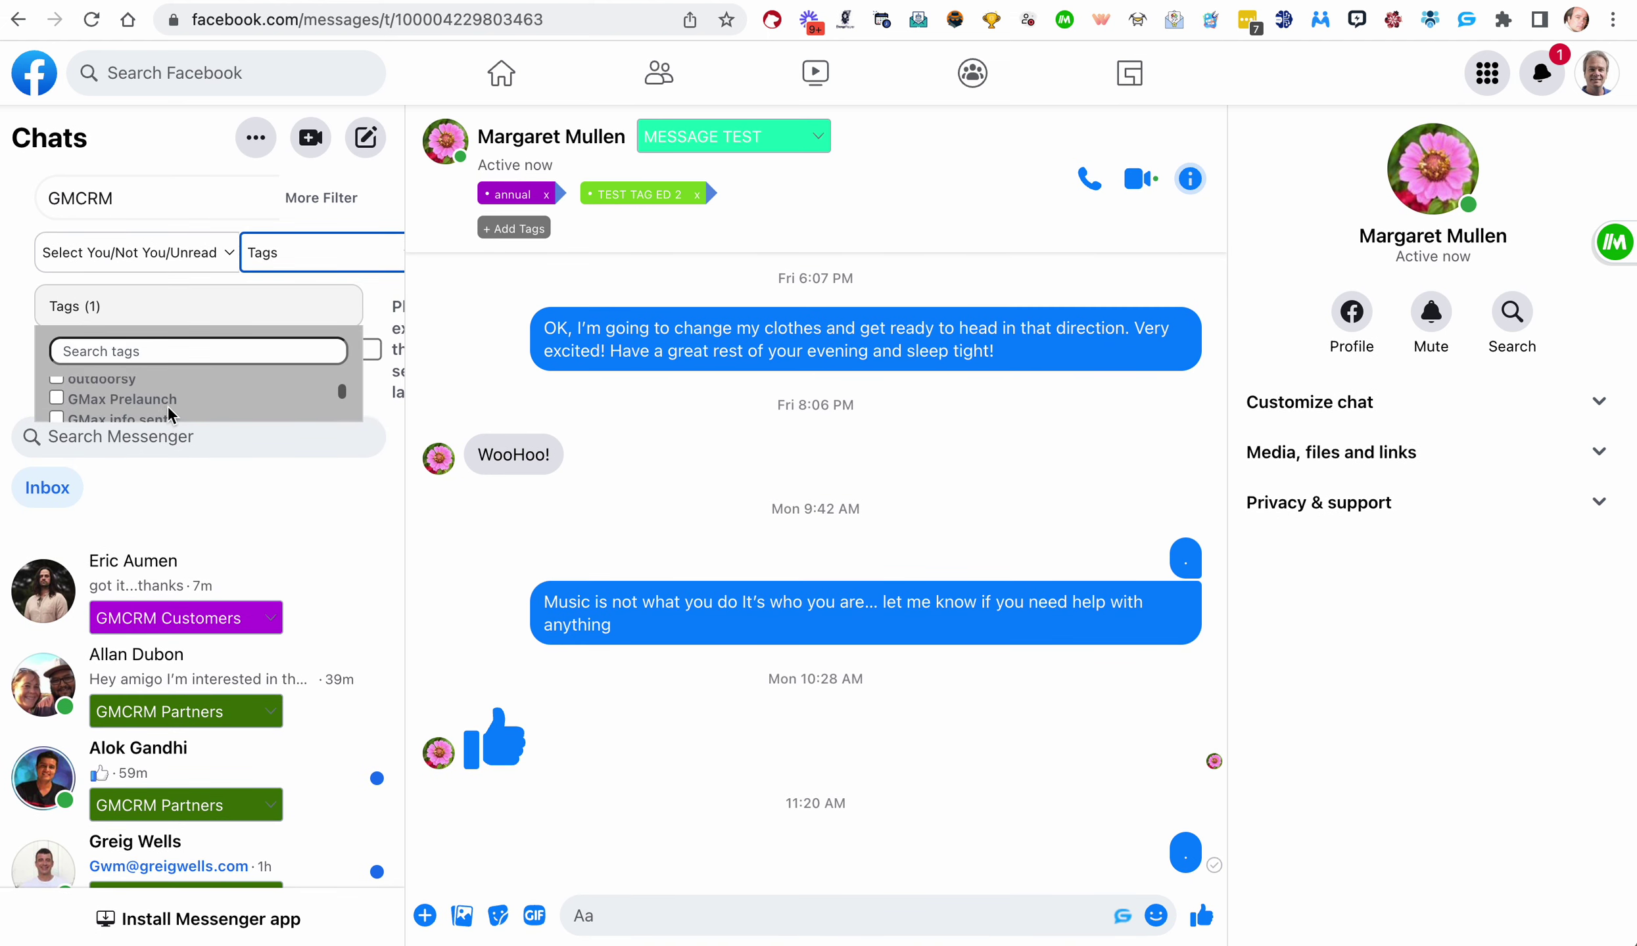
pyautogui.scroll(-5, 168, 413)
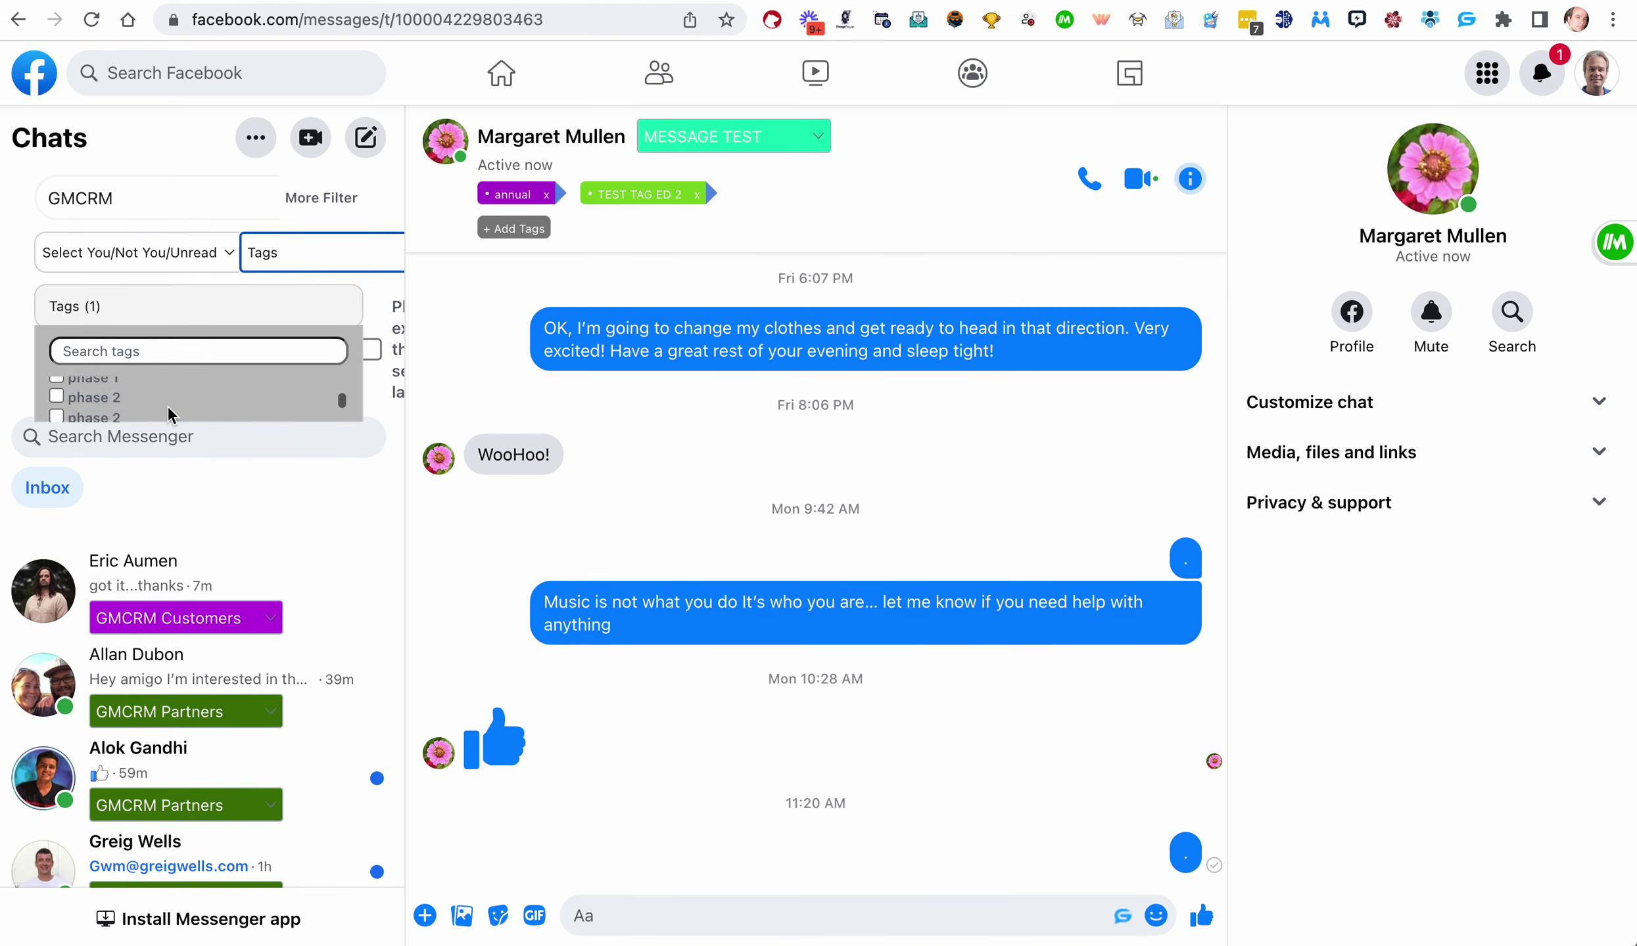
pyautogui.scroll(-2, 169, 413)
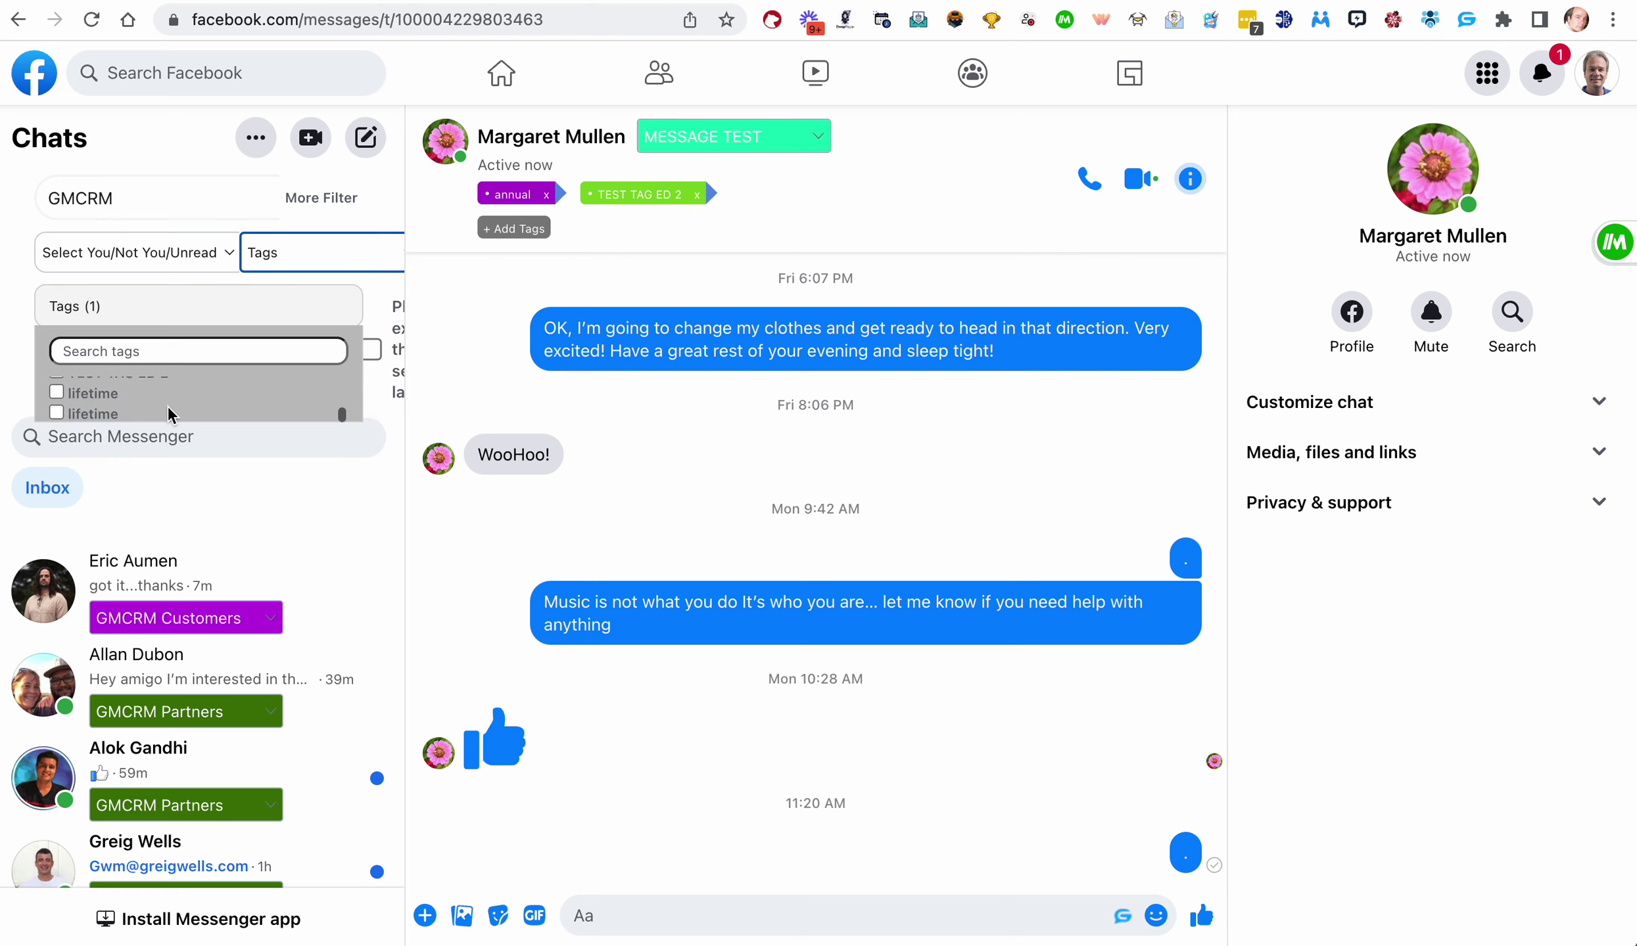
pyautogui.click(117, 399)
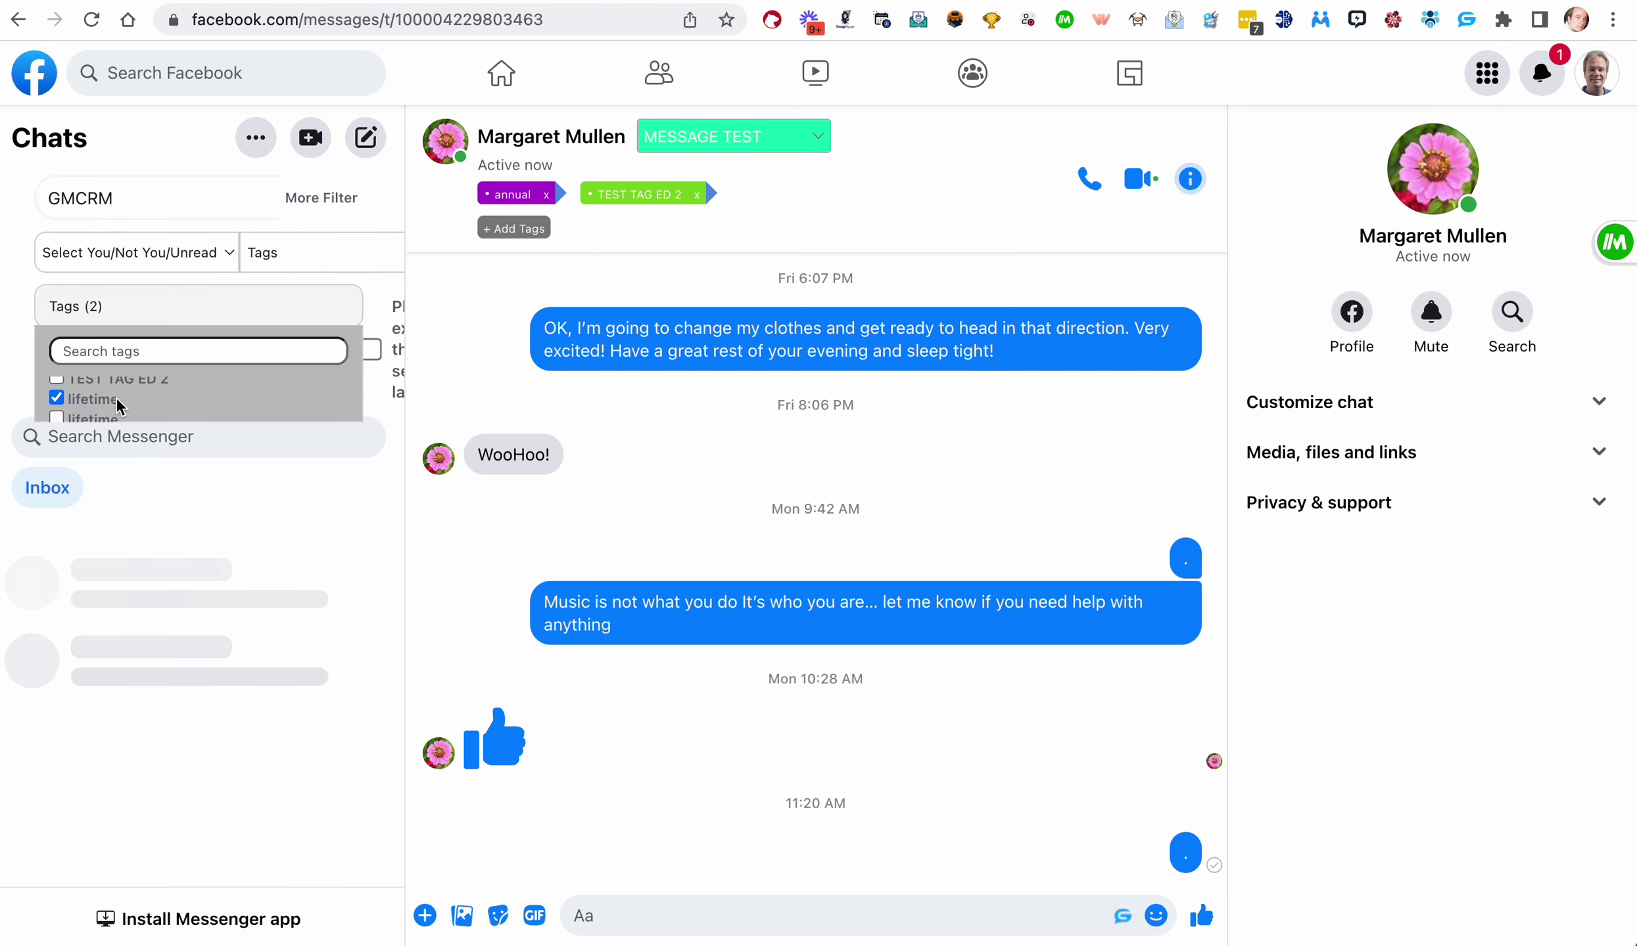
# Step: Deselect the "lifetime" and "annual" tags so only the "GMCRM" label search filters the chats
pyautogui.click(57, 398)
pyautogui.scroll(2, 58, 402)
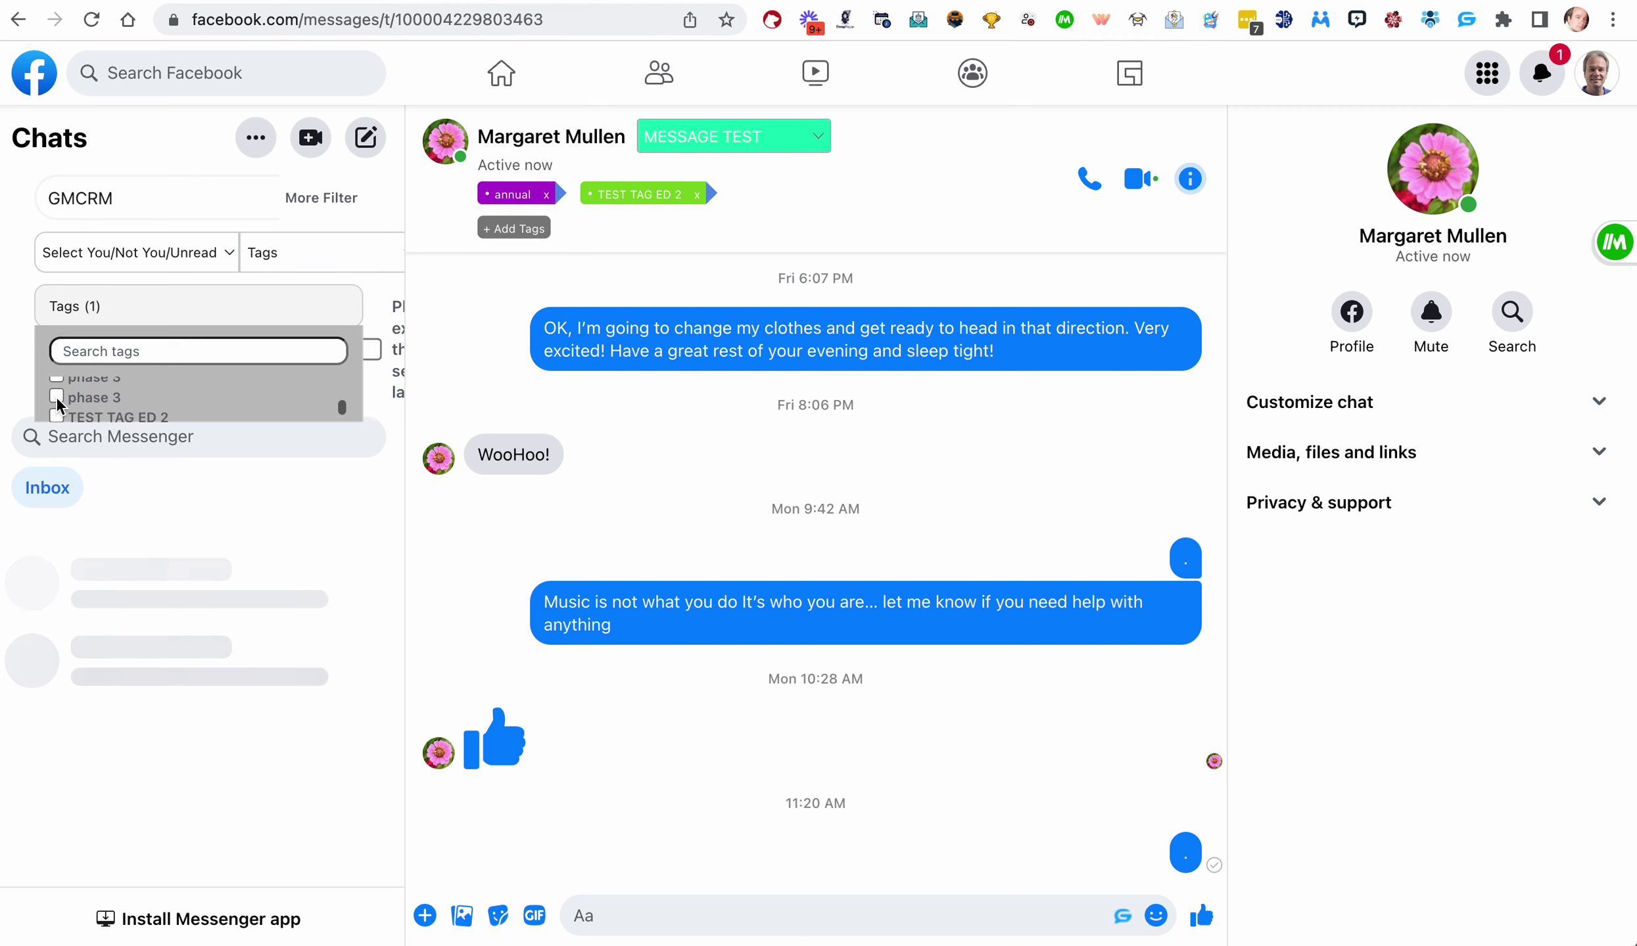
pyautogui.scroll(3, 58, 402)
pyautogui.click(56, 388)
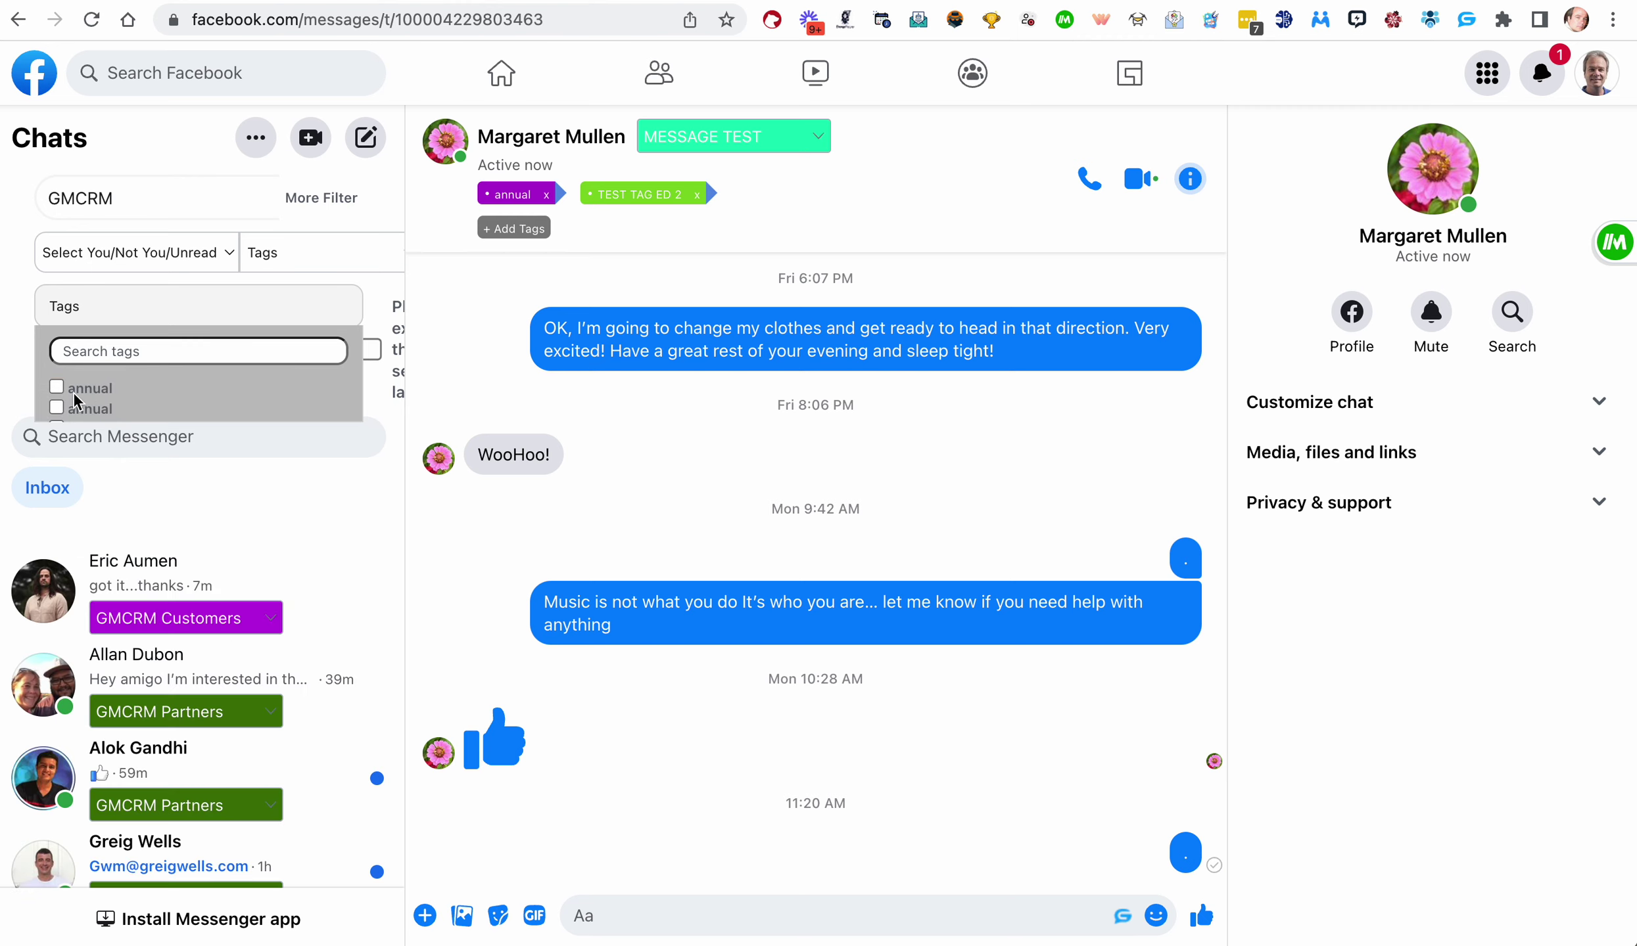
# Step: Try combining the "GMCRM" label search with the first "annual" tag, and clear the tag selection
pyautogui.click(56, 387)
pyautogui.scroll(-3, 98, 397)
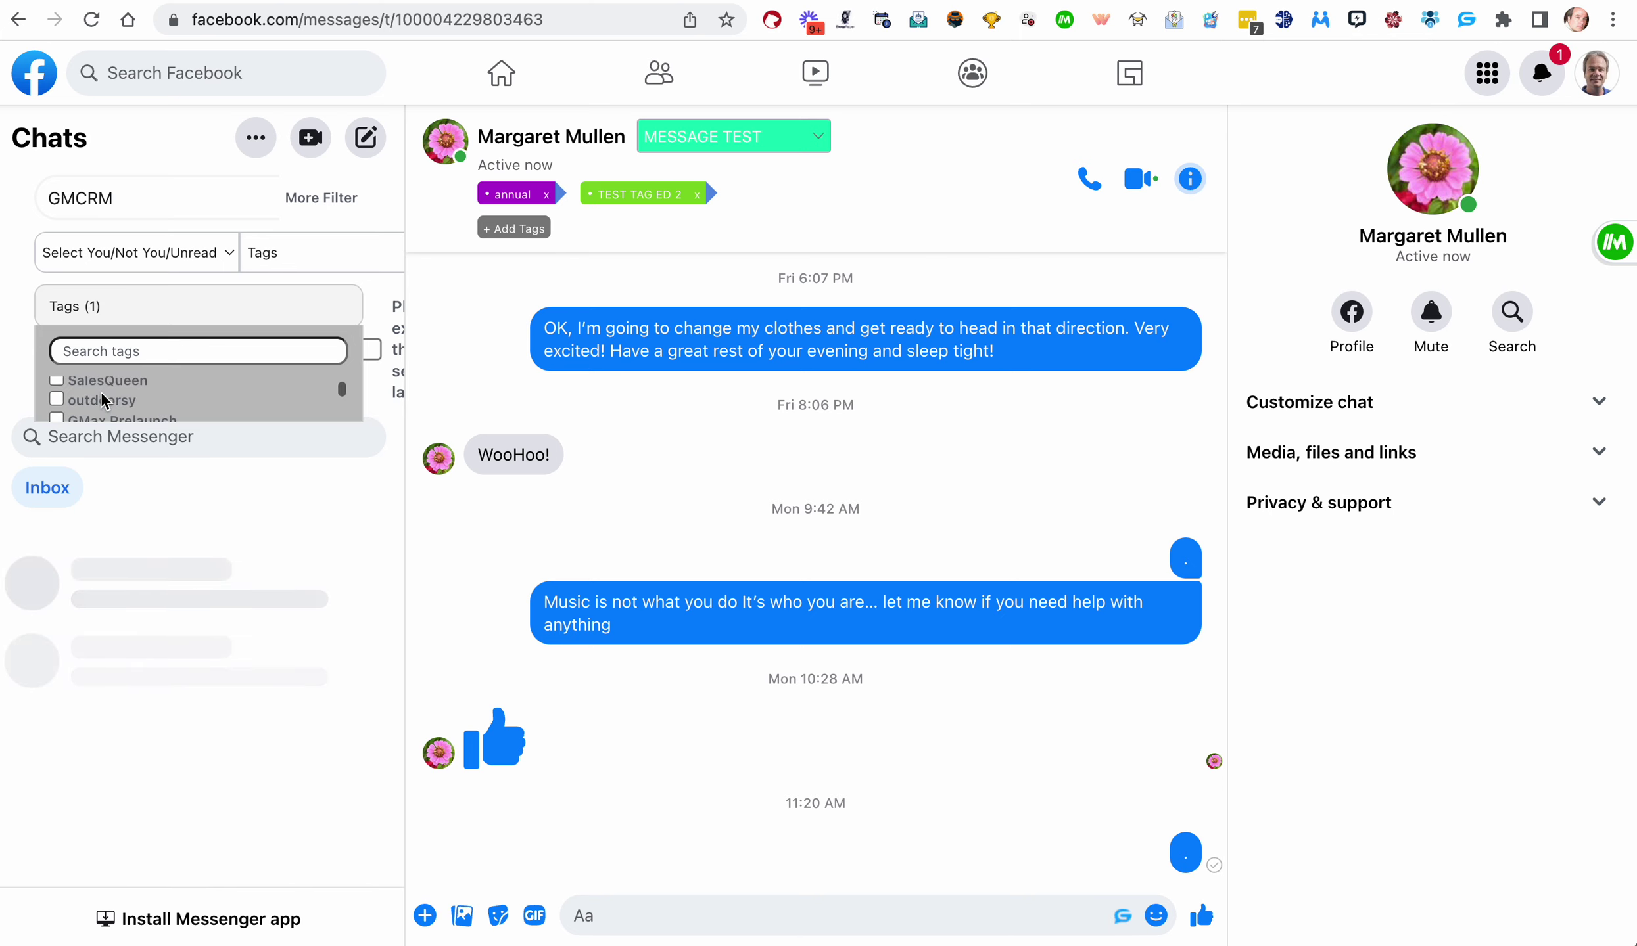
pyautogui.click(57, 400)
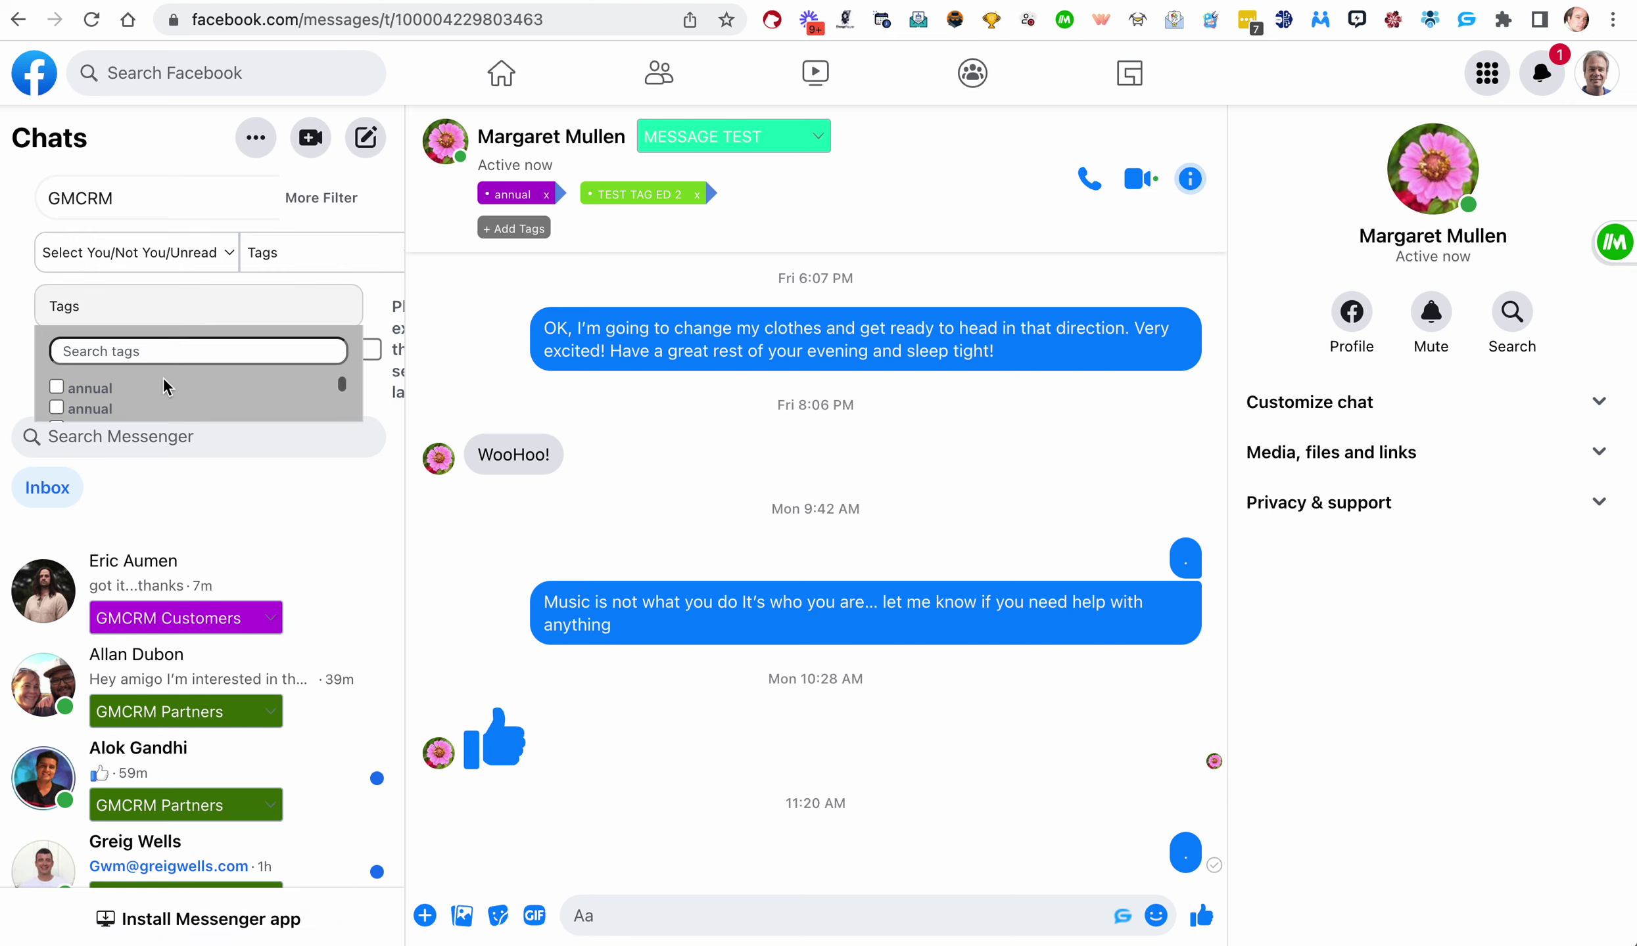
# Step: Clear "GMCRM" from the label search and reset the tag filter to "Select Unlabeled / tags"
pyautogui.moveTo(131, 197); pyautogui.dragTo(36, 199)
pyautogui.press('BackSpace')
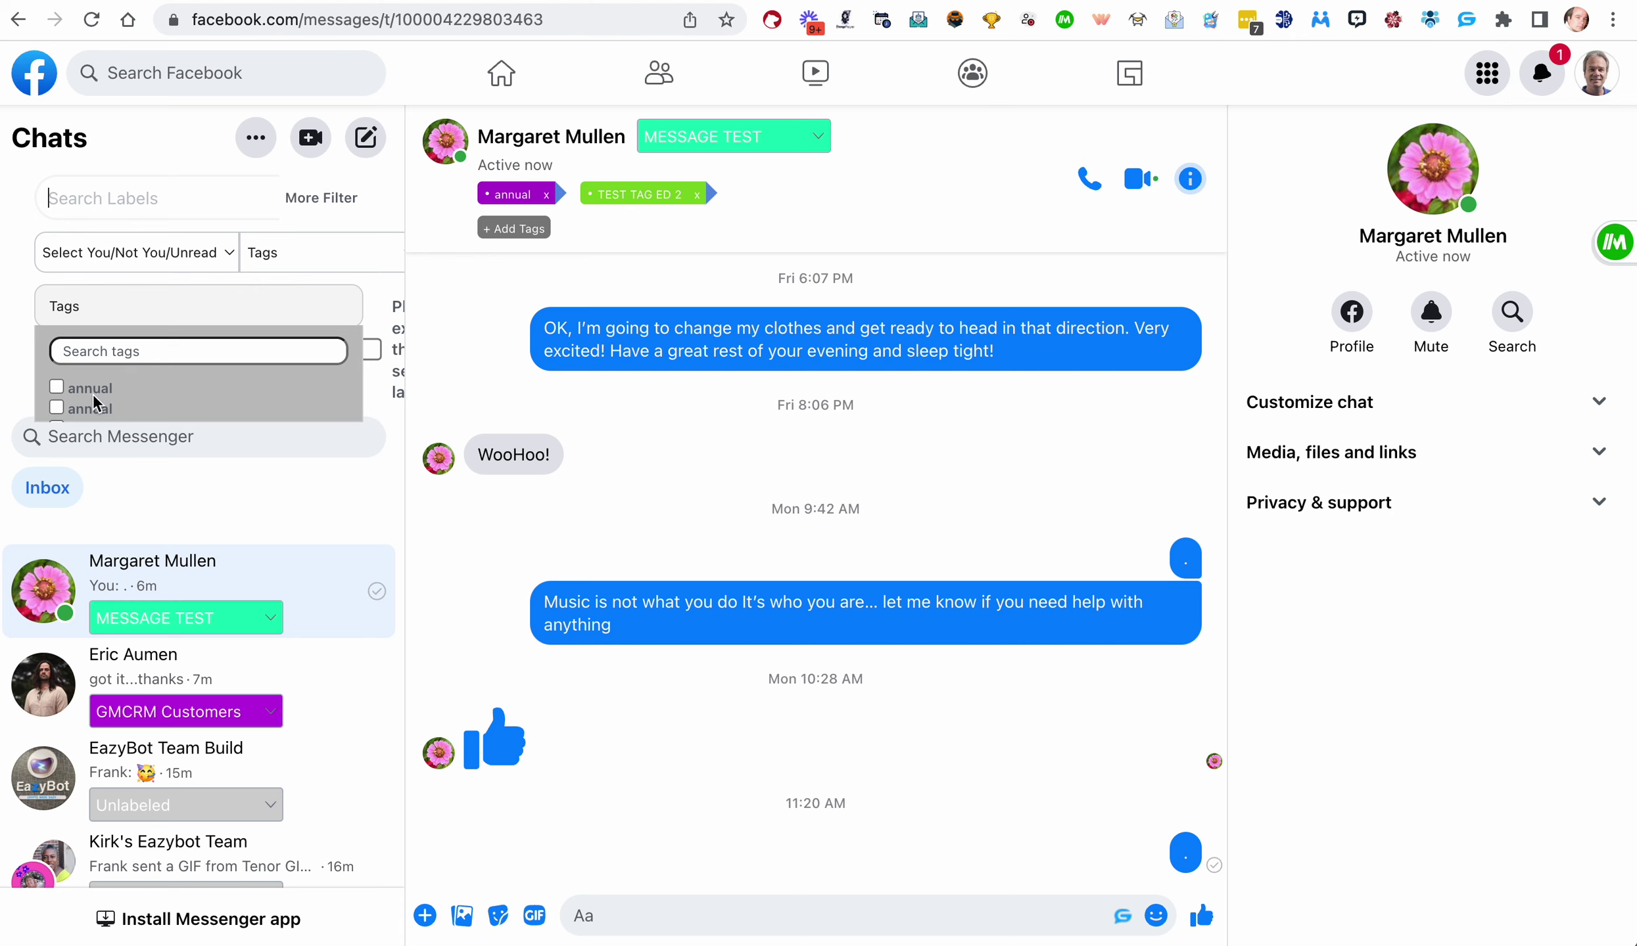
pyautogui.click(294, 257)
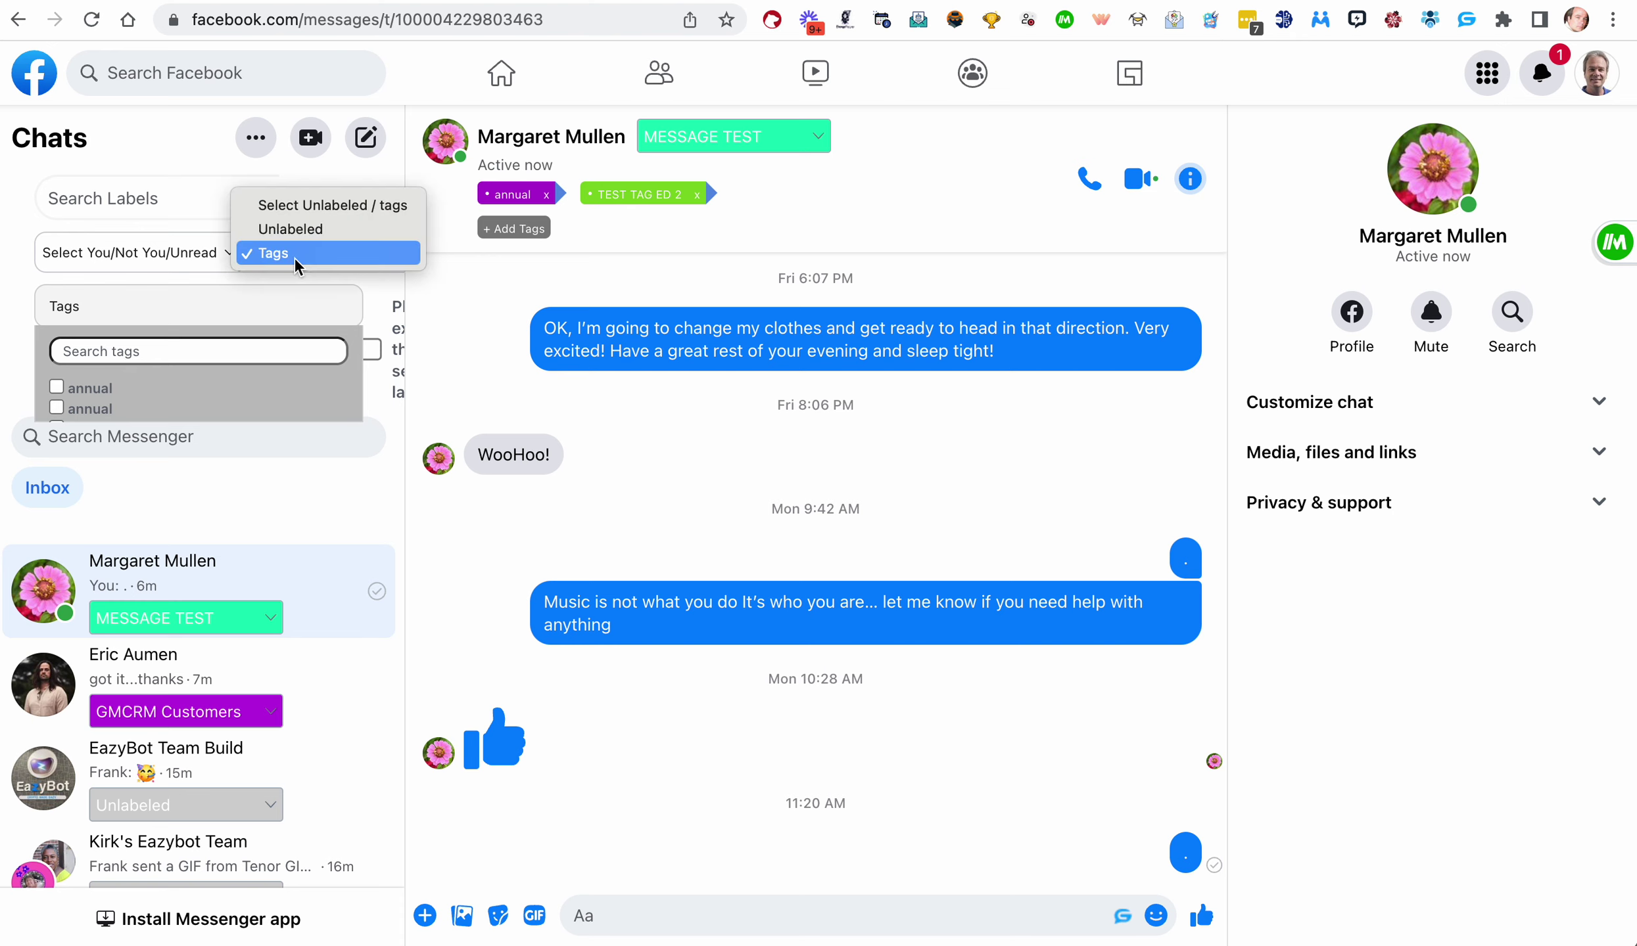
pyautogui.click(315, 199)
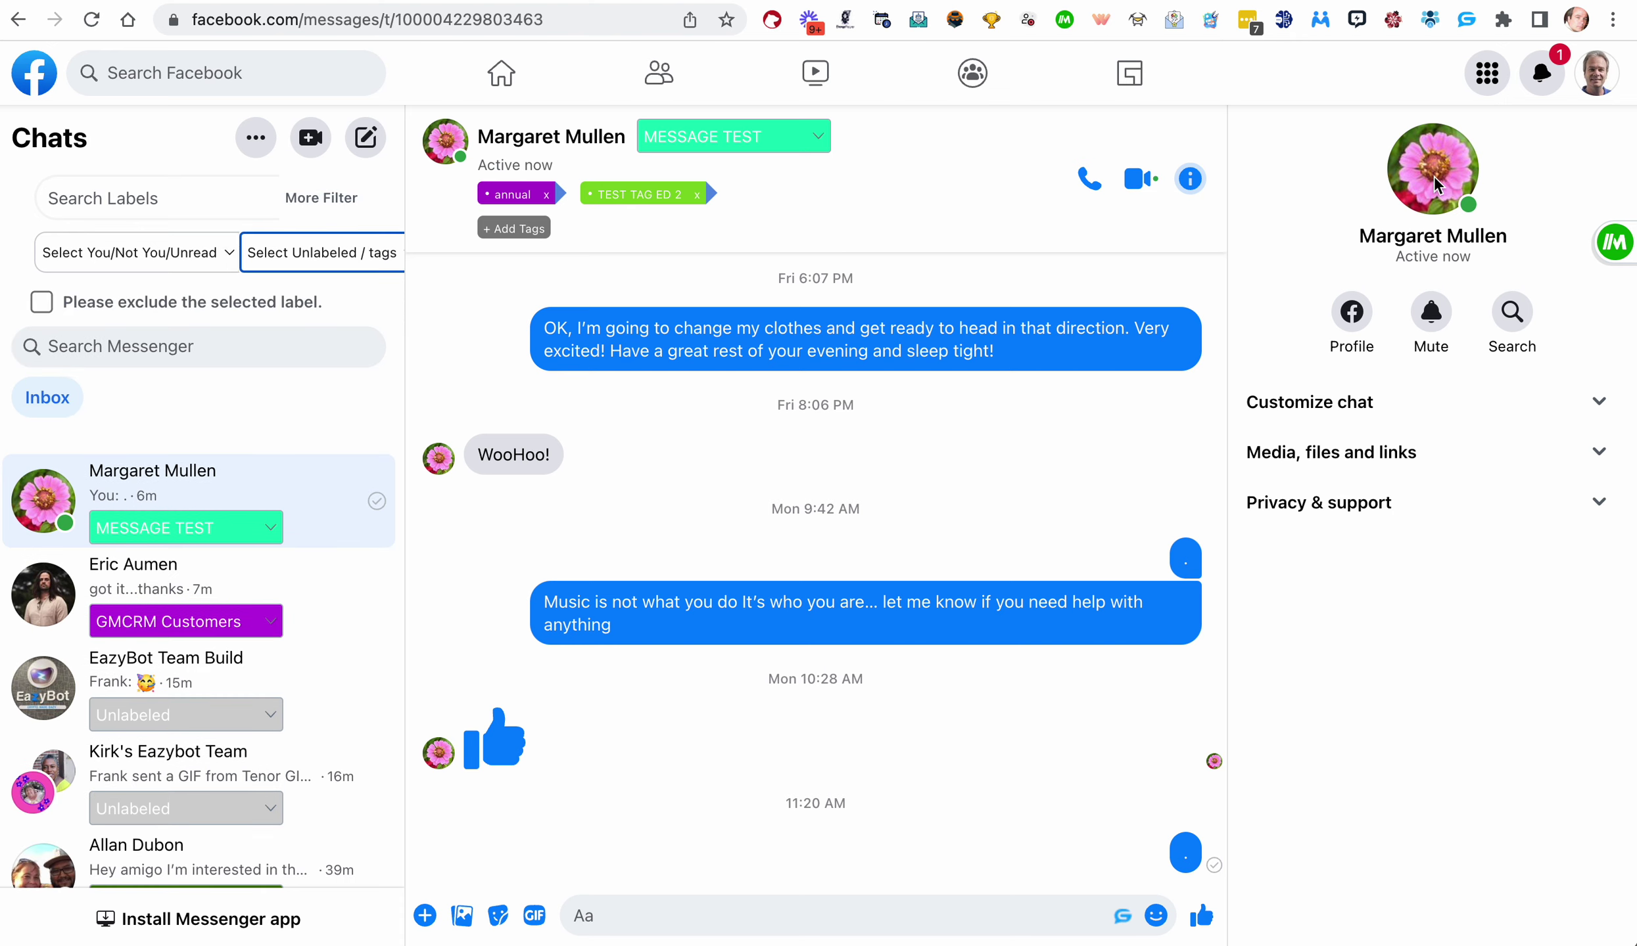
# Step: Open the Messenger chats from the Facebook home page and show their additional filters
pyautogui.click(36, 80)
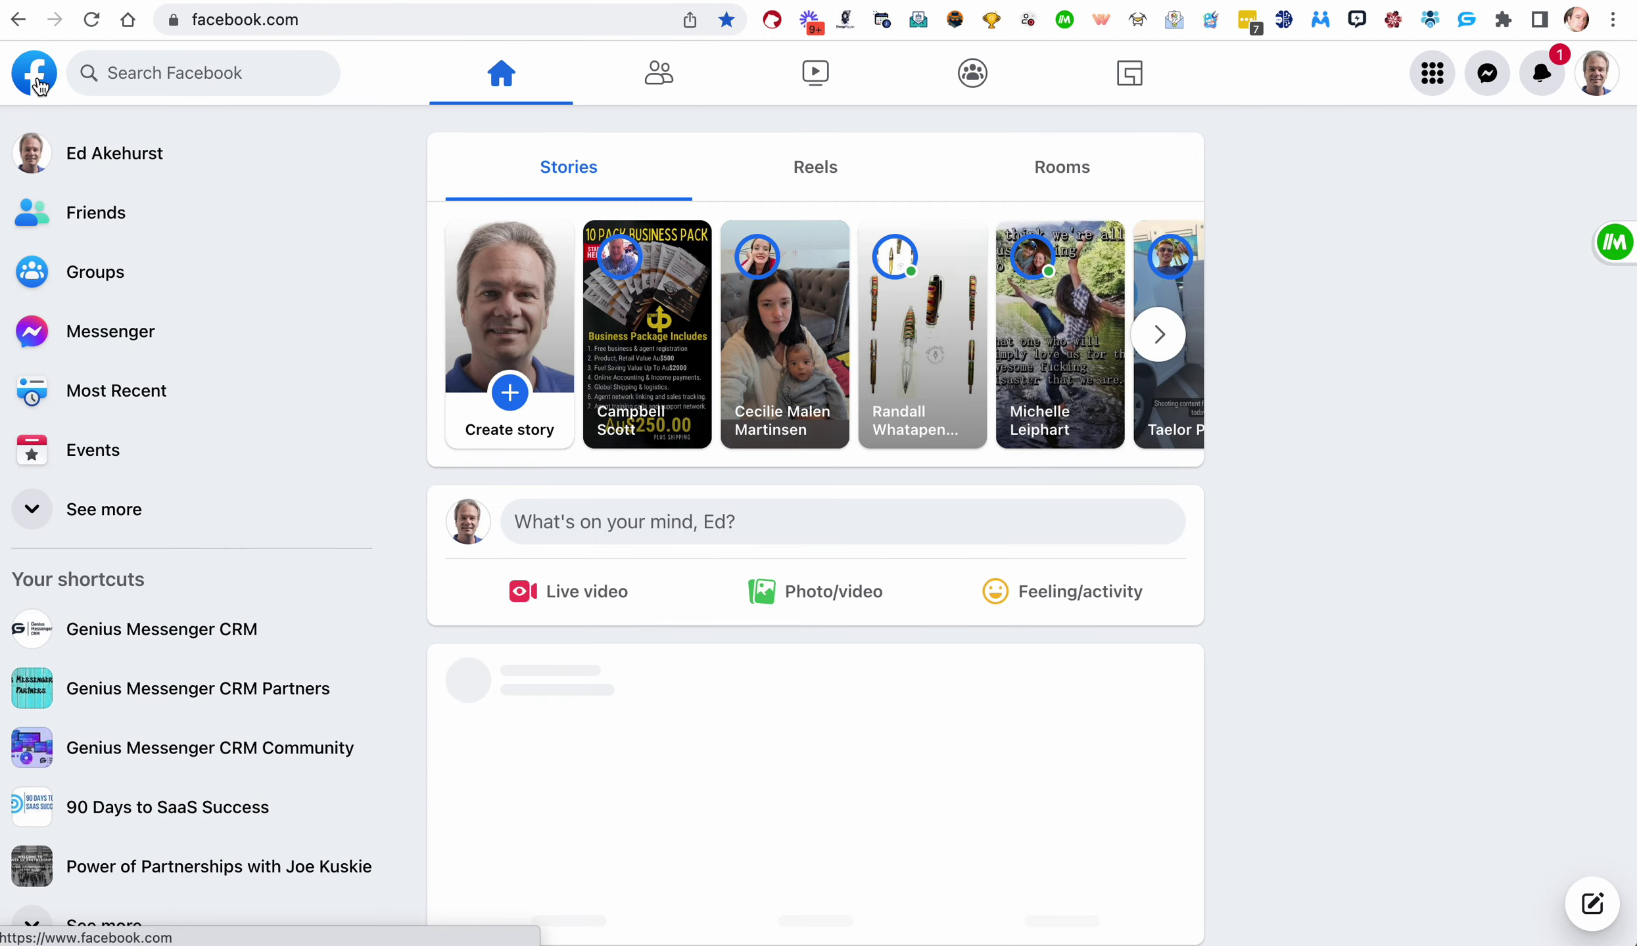
pyautogui.click(1487, 74)
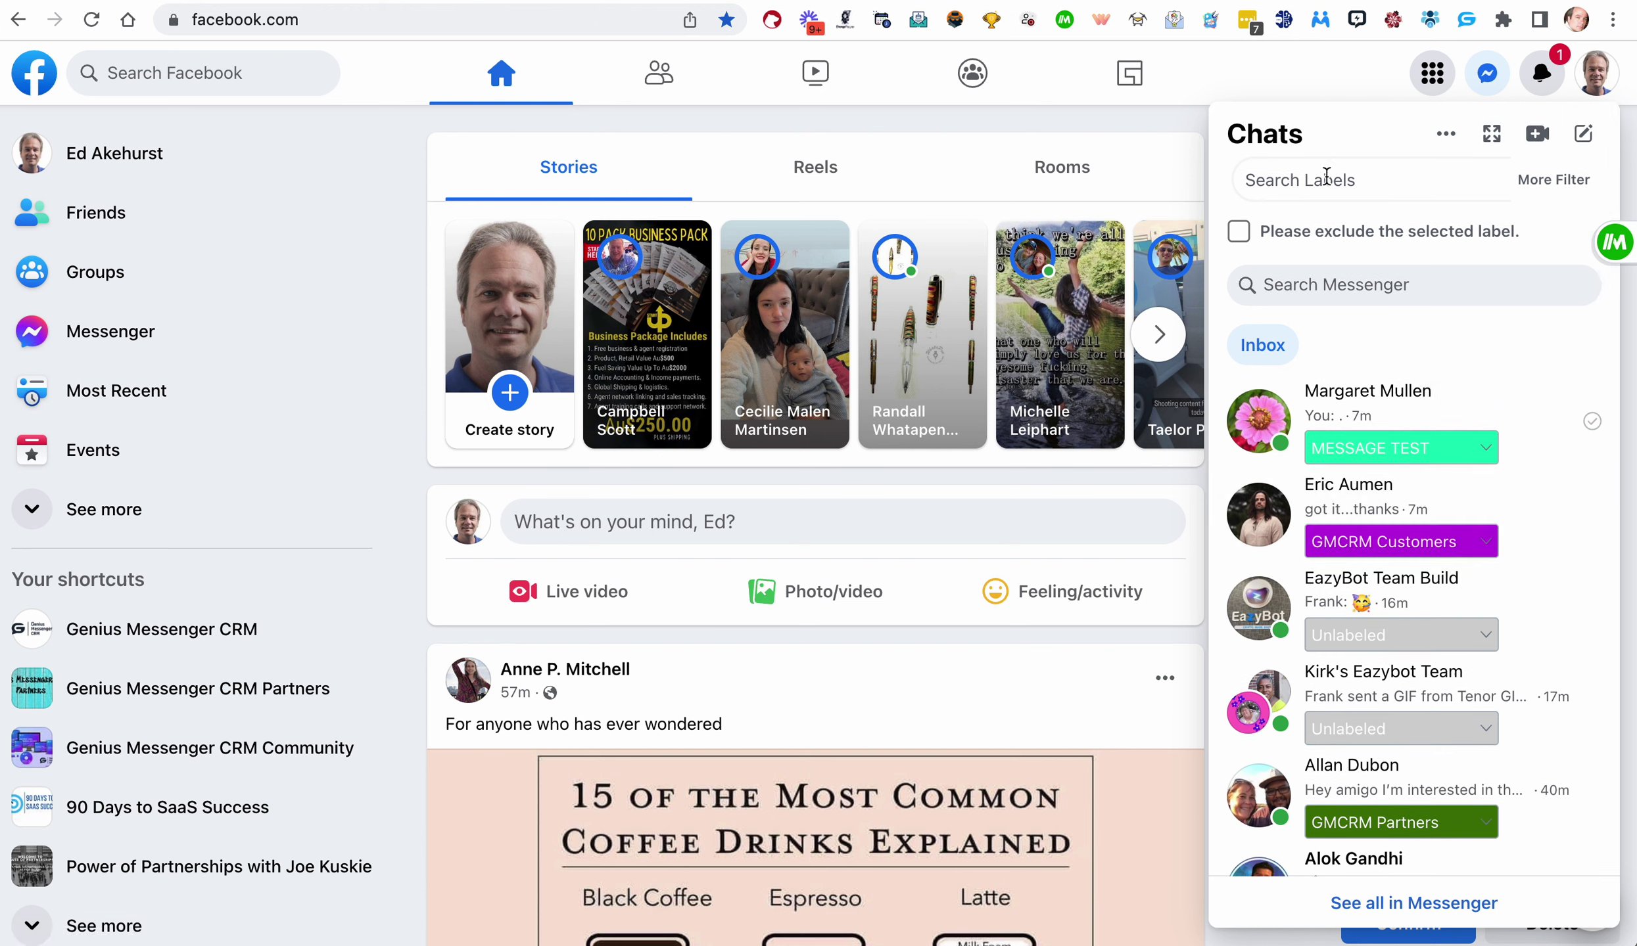
pyautogui.click(1568, 183)
pyautogui.click(1571, 185)
pyautogui.click(1567, 183)
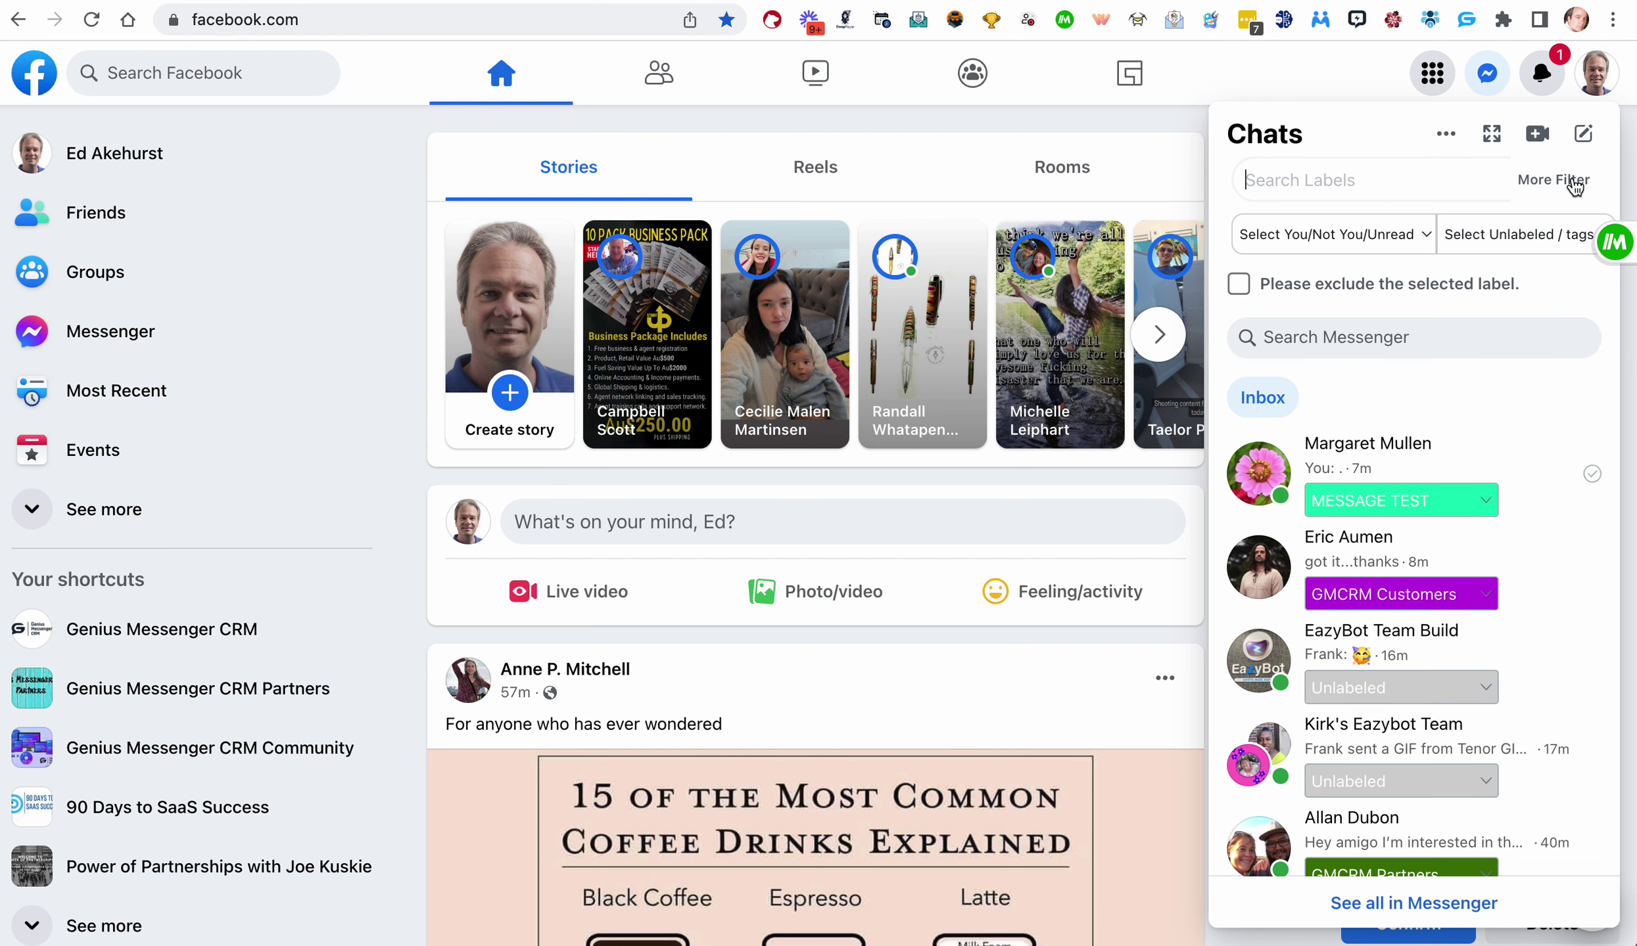